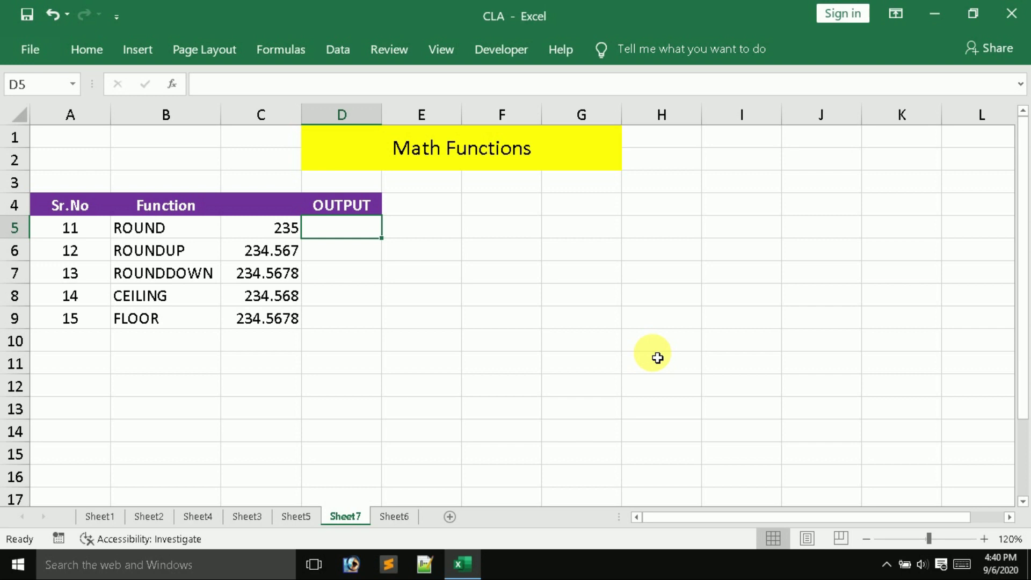
# - Review the listed functions from ROUND to FLOOR, along with the ROUND input value and the empty output cells
pyautogui.click(173, 270)
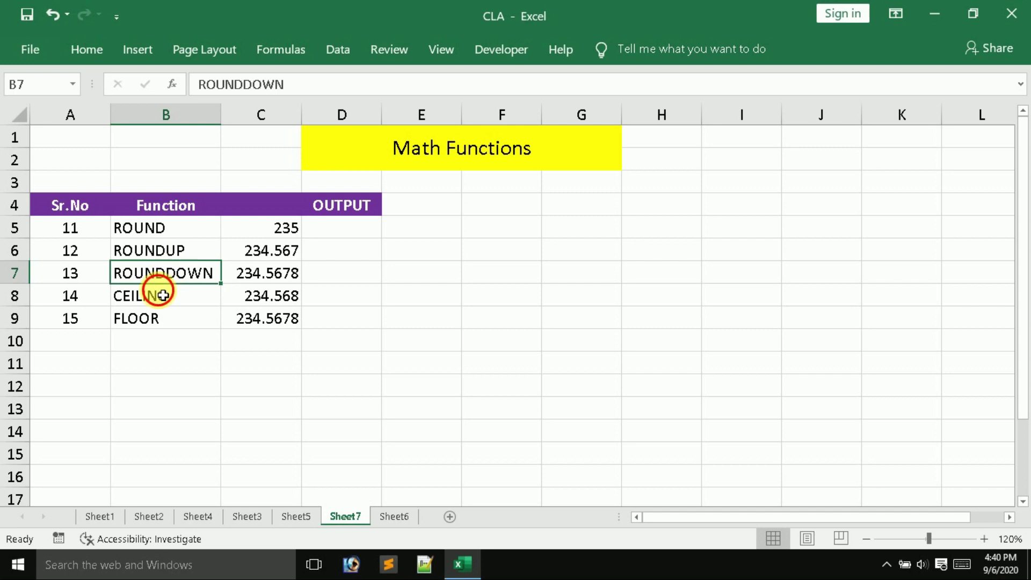
pyautogui.click(163, 295)
pyautogui.click(155, 320)
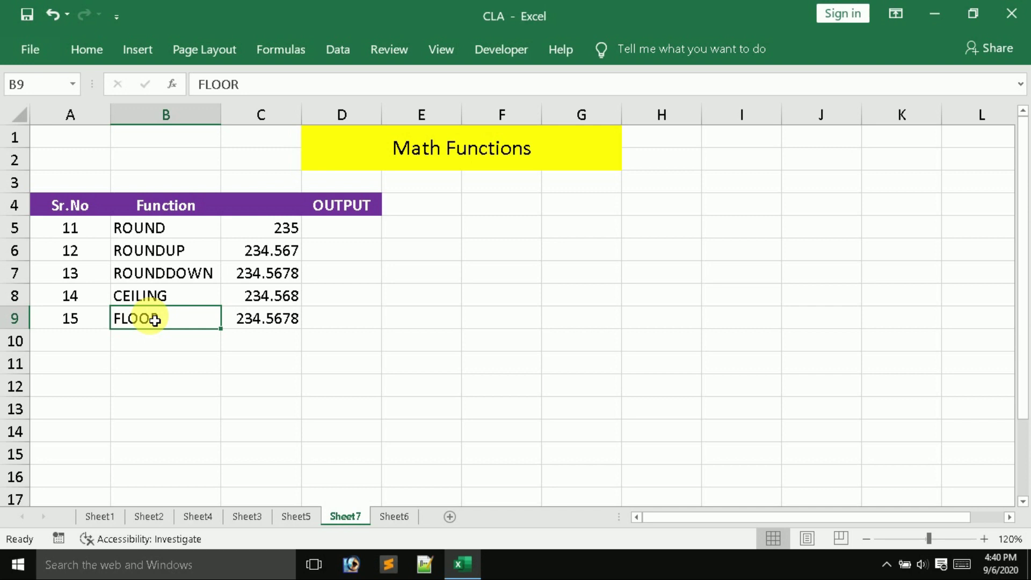
pyautogui.click(154, 229)
pyautogui.click(292, 232)
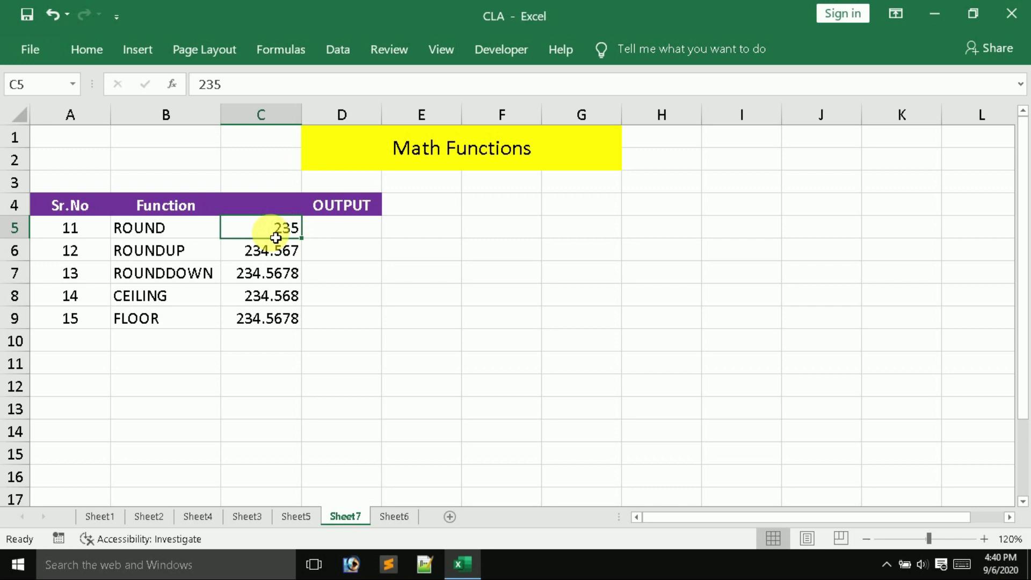
pyautogui.click(175, 254)
pyautogui.click(191, 274)
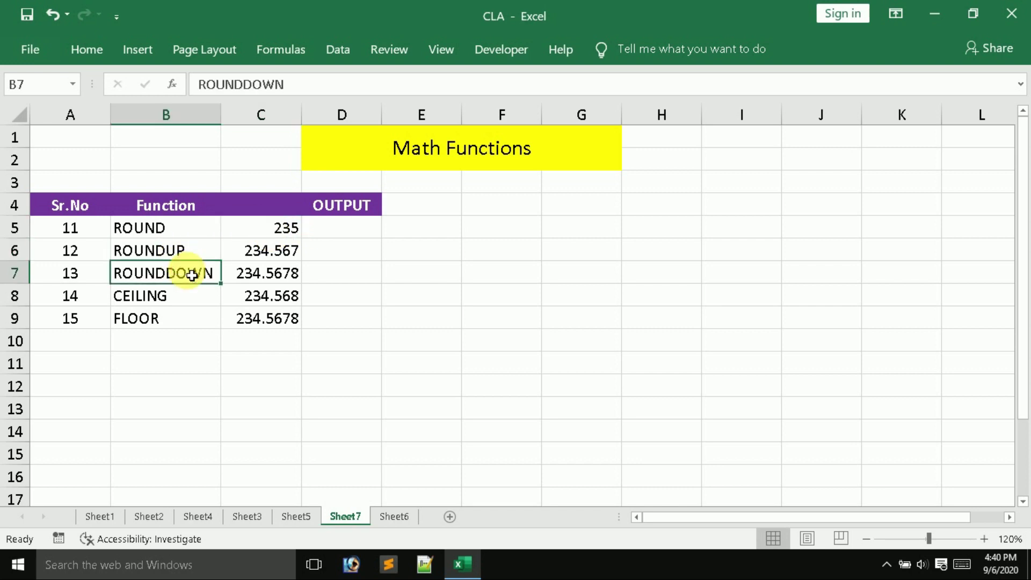
pyautogui.click(342, 225)
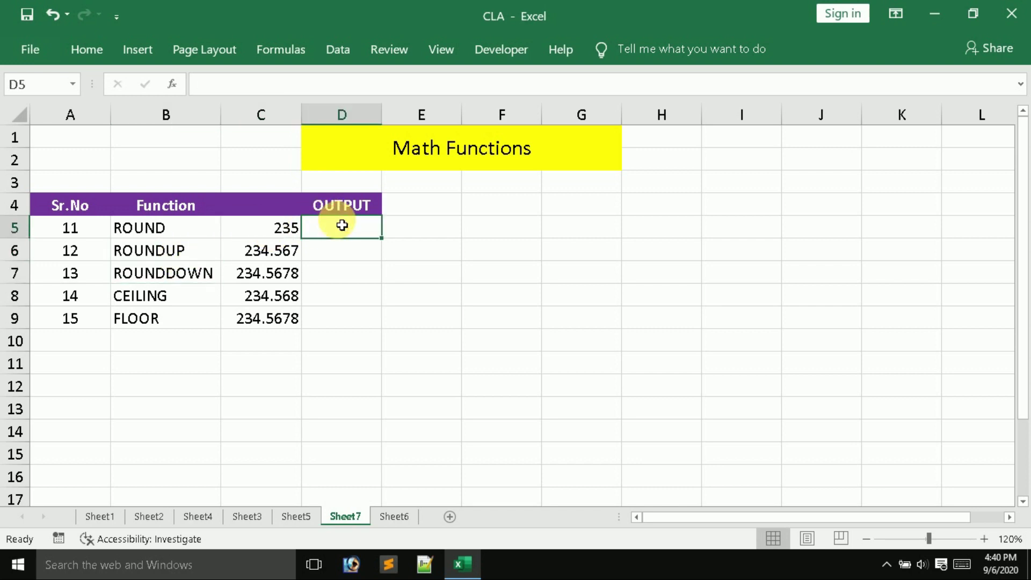
pyautogui.click(172, 232)
pyautogui.click(175, 256)
pyautogui.click(157, 274)
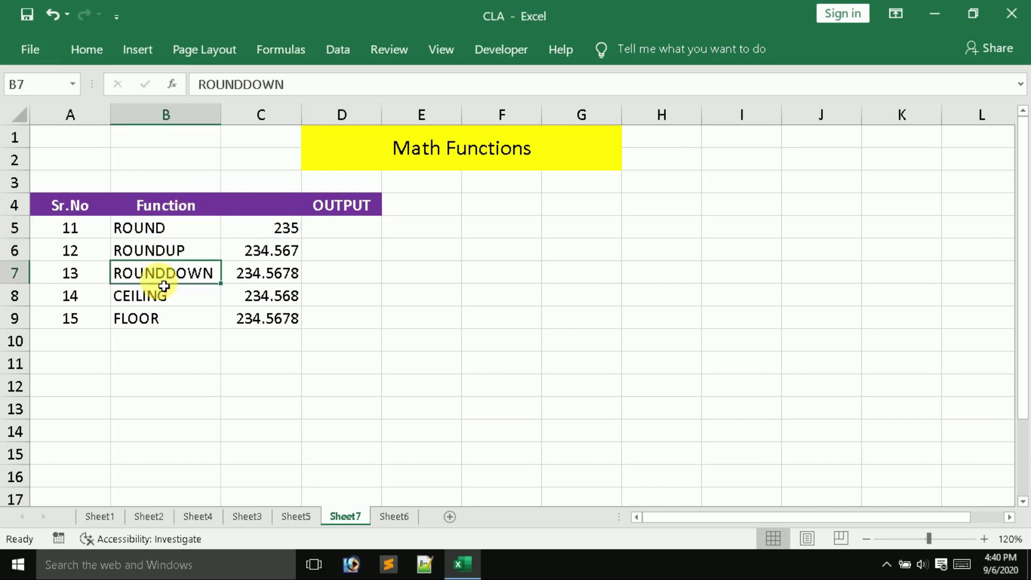
pyautogui.click(161, 298)
pyautogui.click(160, 319)
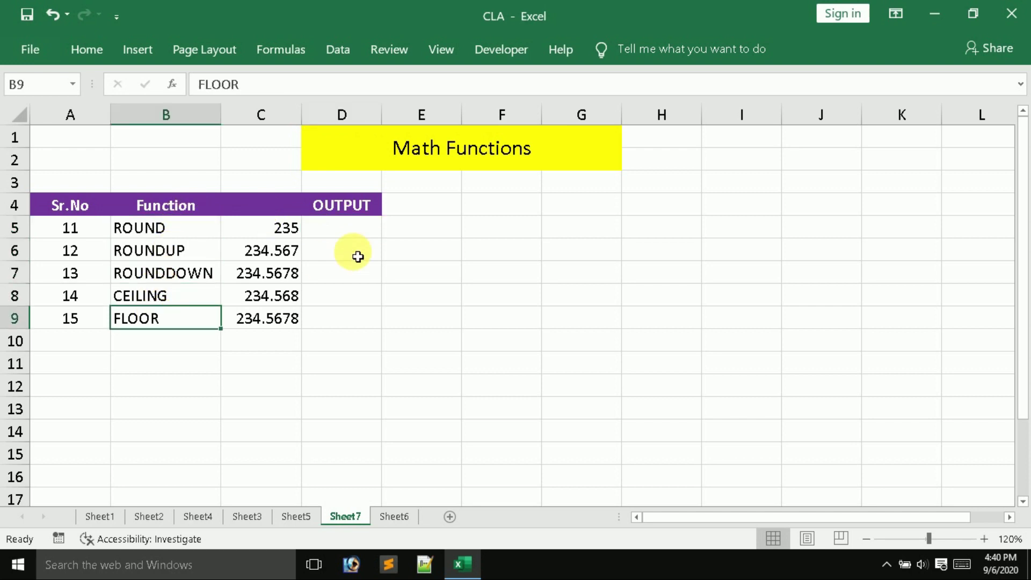
pyautogui.click(354, 231)
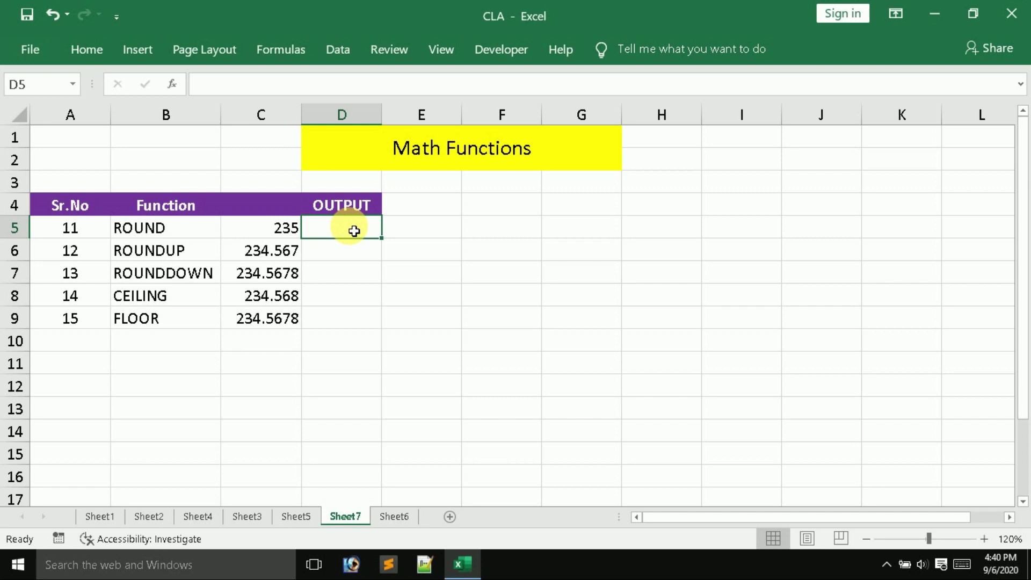
pyautogui.click(355, 253)
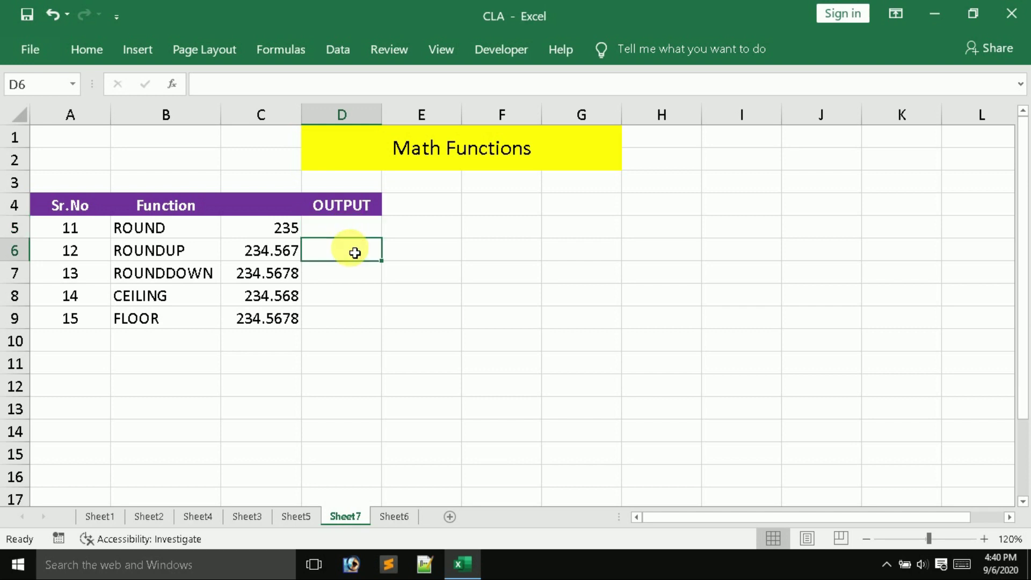
pyautogui.click(346, 236)
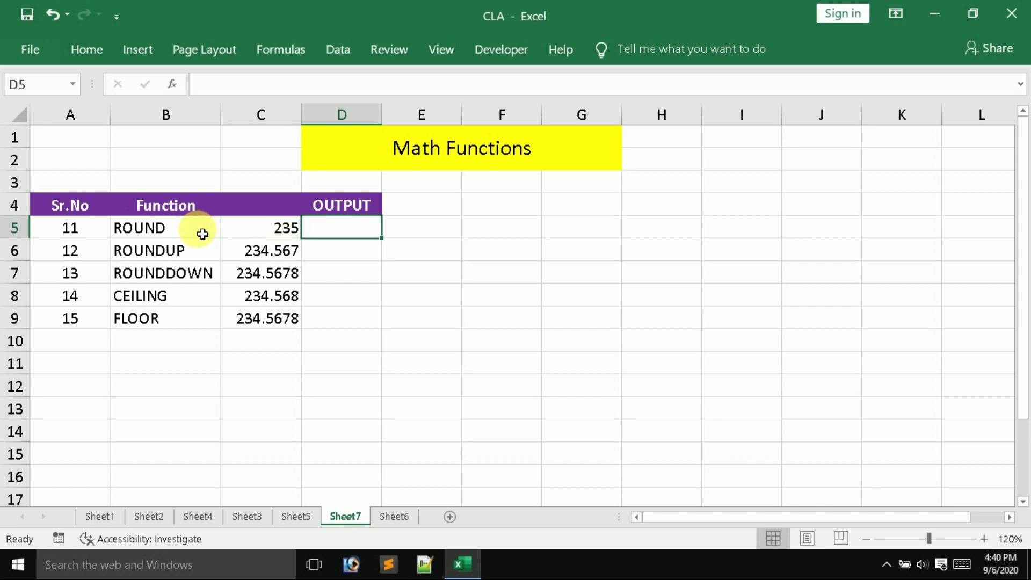
pyautogui.click(156, 235)
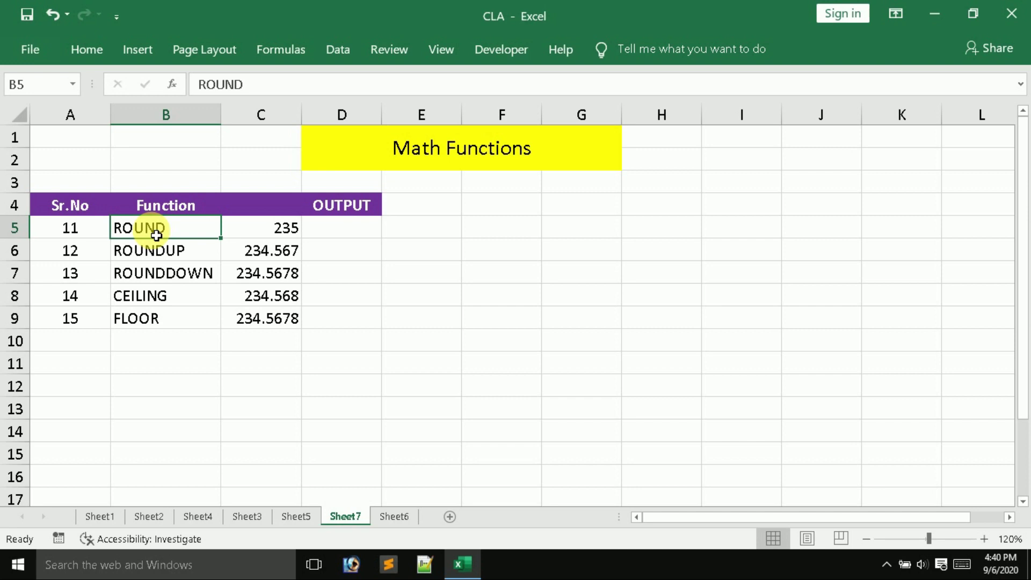
pyautogui.click(285, 232)
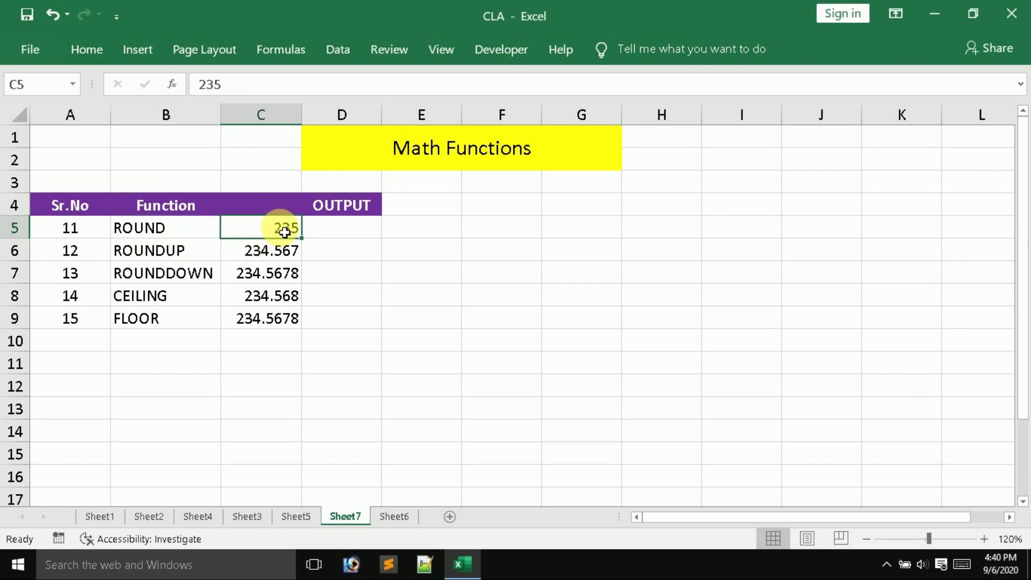
pyautogui.click(340, 232)
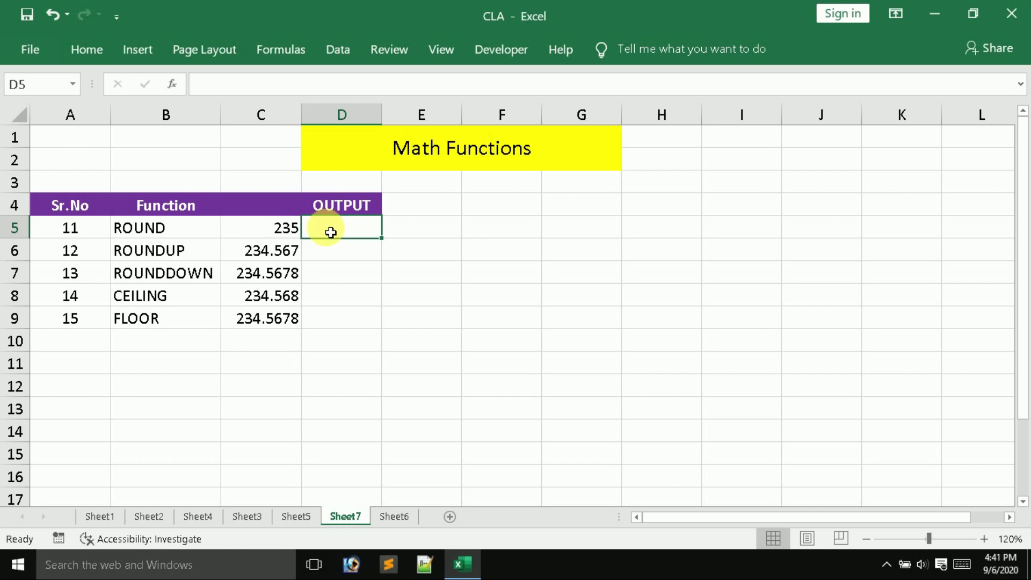
# - Change the ROUND input value in cell C5 to 235.67
pyautogui.click(295, 233)
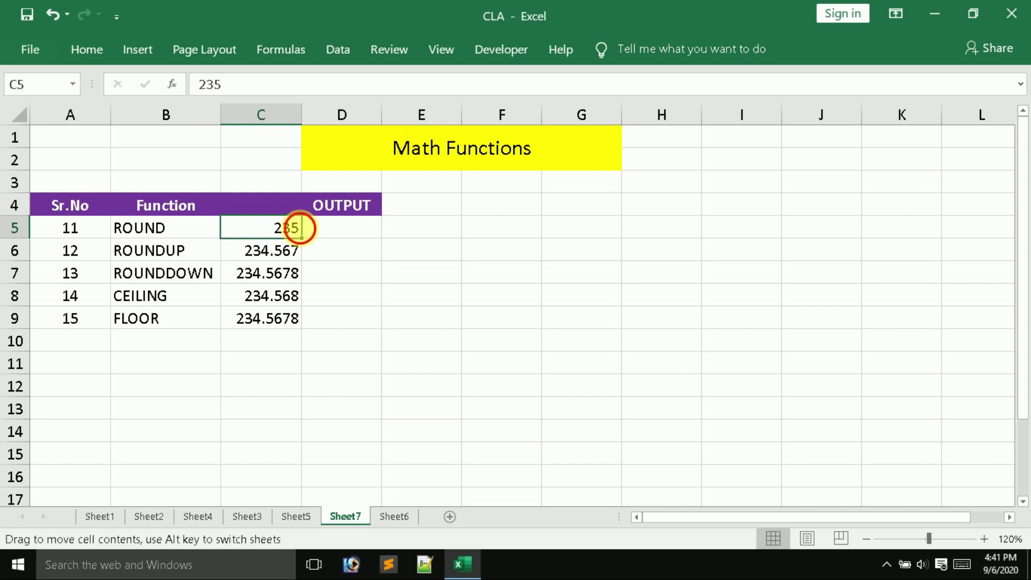
pyautogui.doubleClick(299, 228)
pyautogui.write('.67')
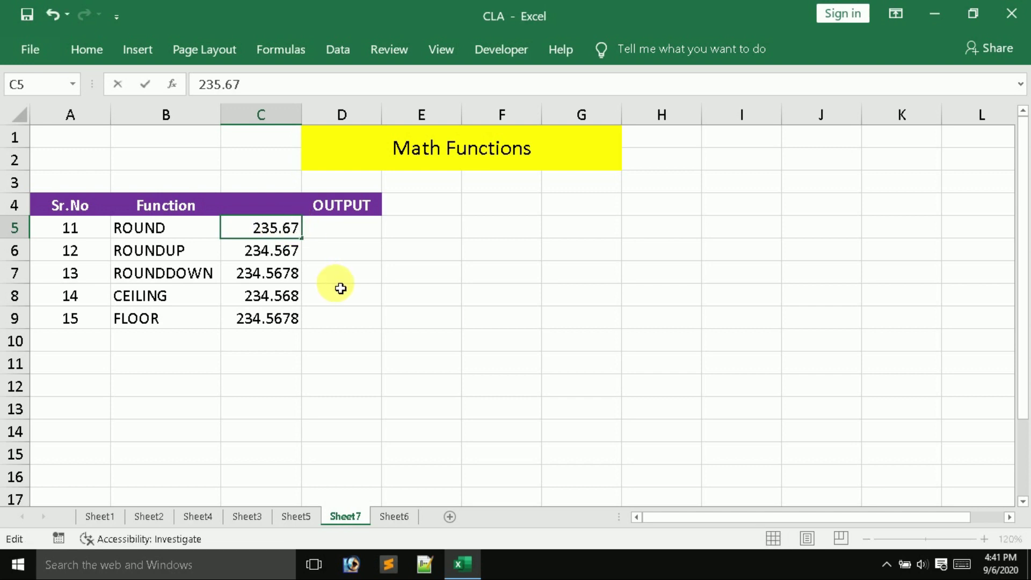
pyautogui.press('Return')
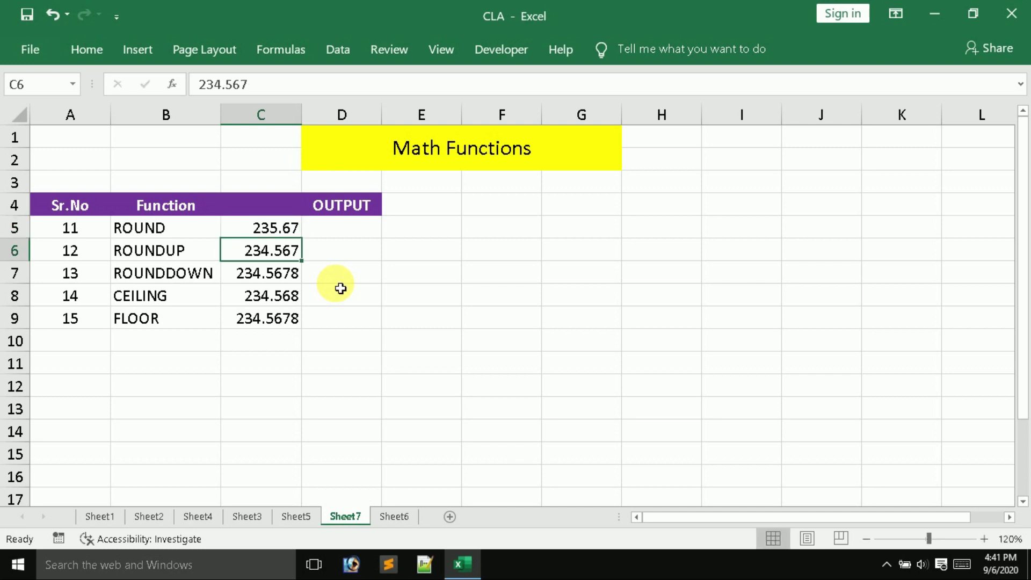
# - Enter 230 in cell G5 and 240 in cell H5 as the lower and upper rounding bounds
pyautogui.click(596, 225)
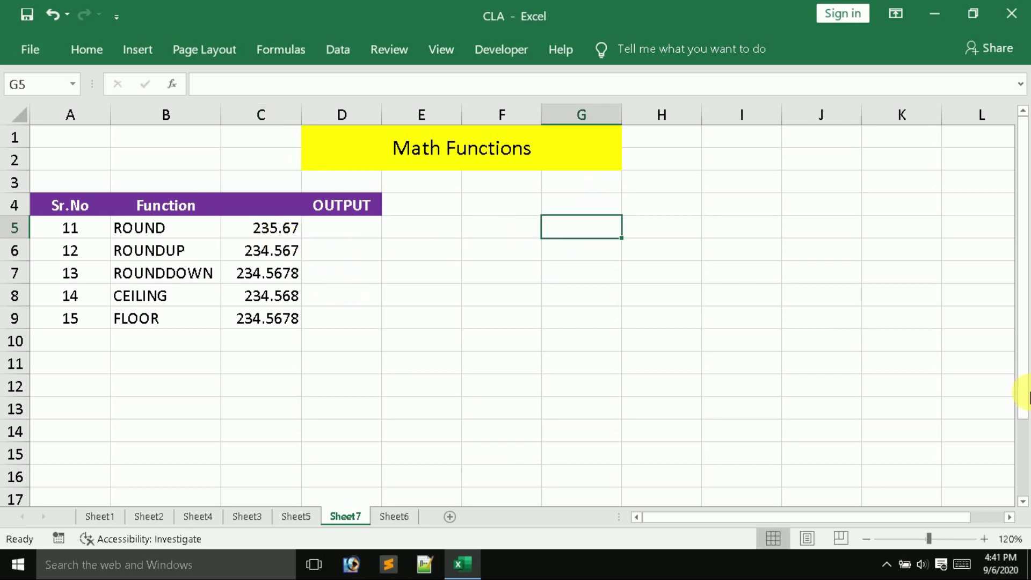
pyautogui.write('230')
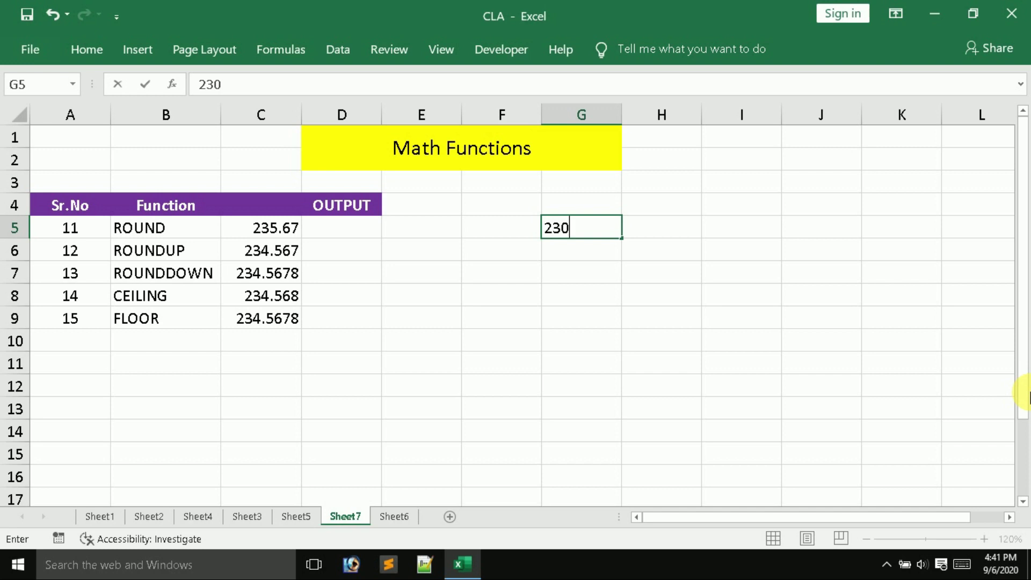
pyautogui.press('Tab')
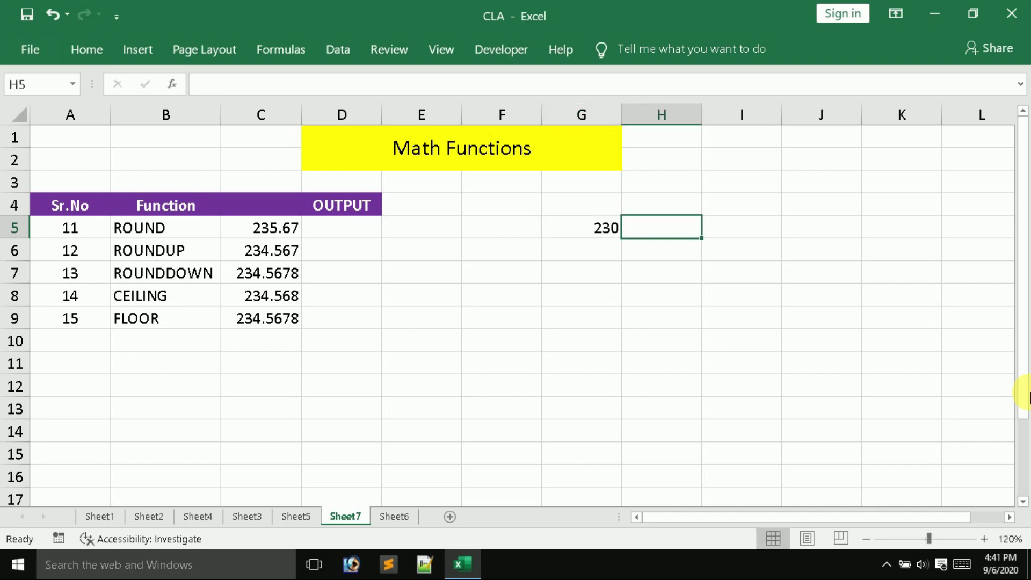
pyautogui.write('240')
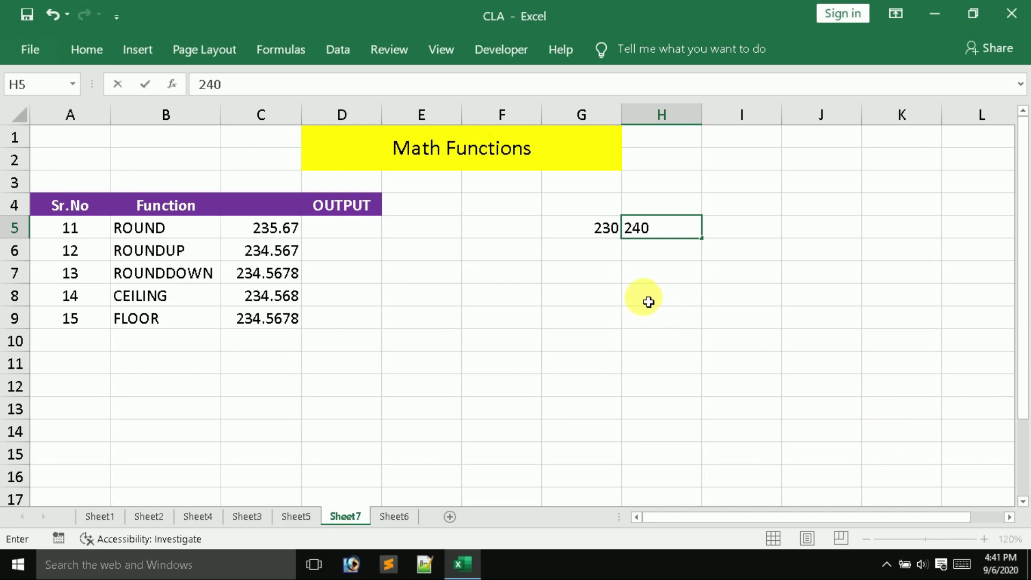
pyautogui.click(598, 258)
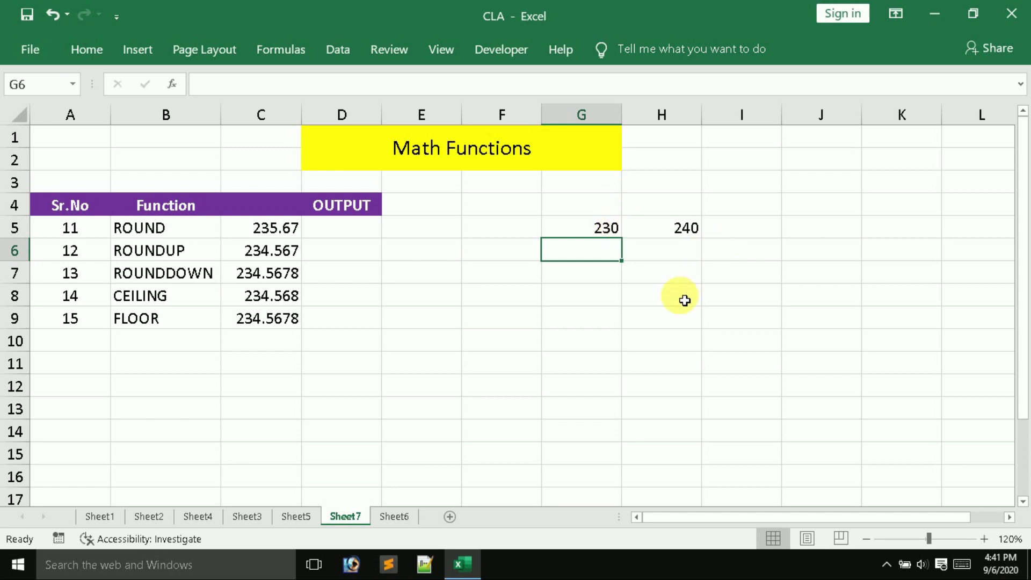
pyautogui.click(590, 231)
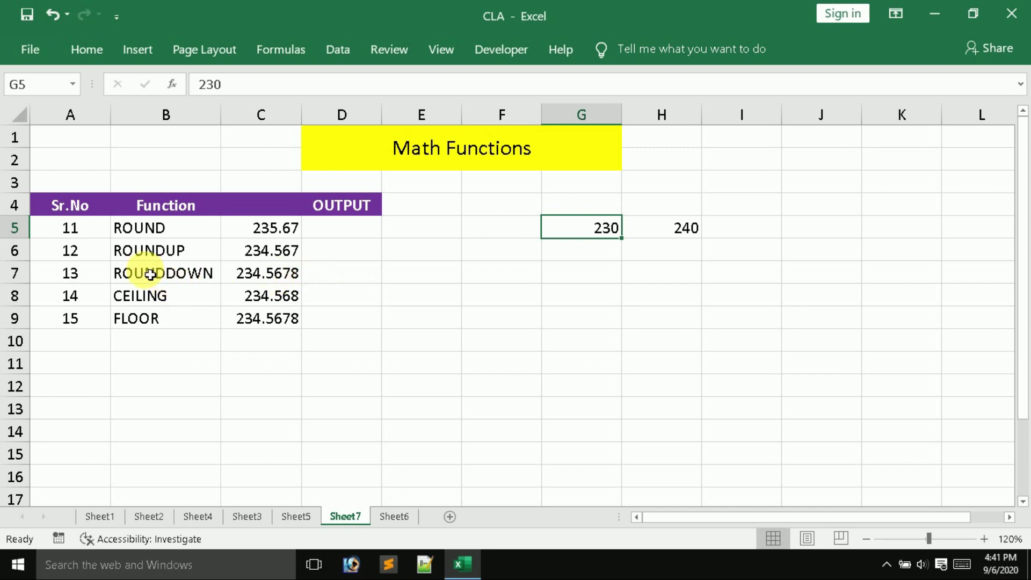
pyautogui.moveTo(150, 275); pyautogui.dragTo(267, 277)
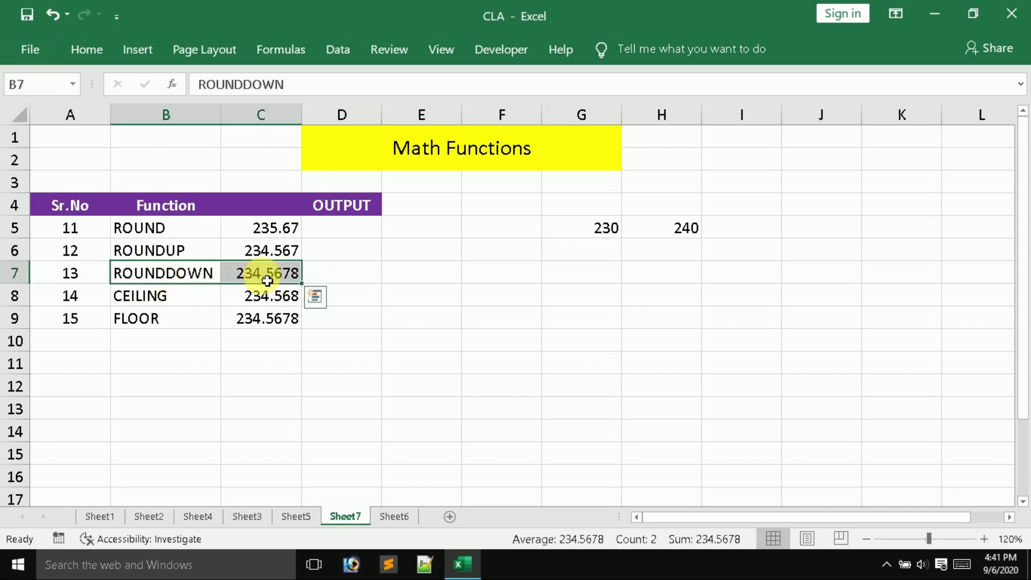
pyautogui.doubleClick(649, 235)
pyautogui.click(563, 249)
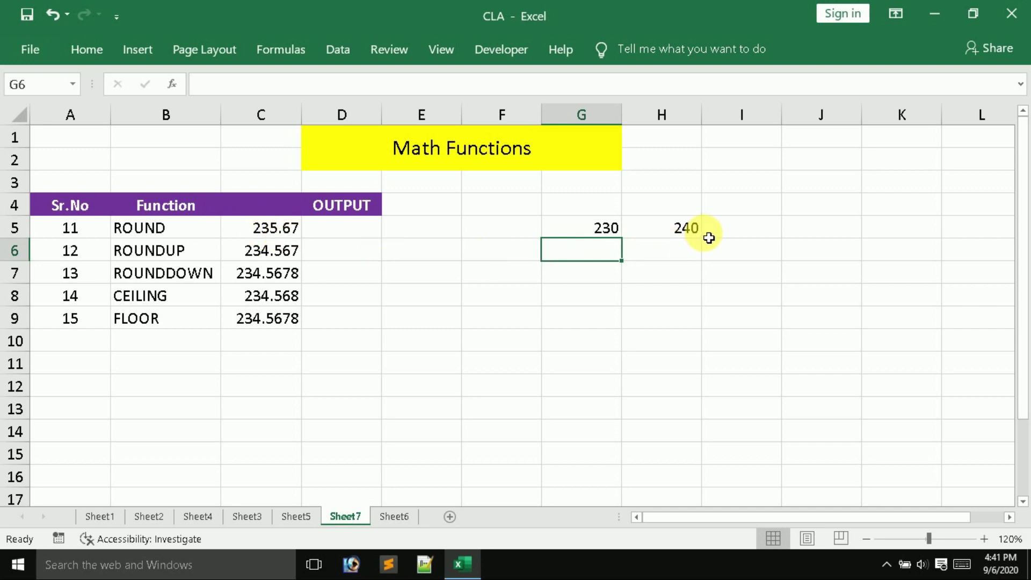
pyautogui.click(251, 257)
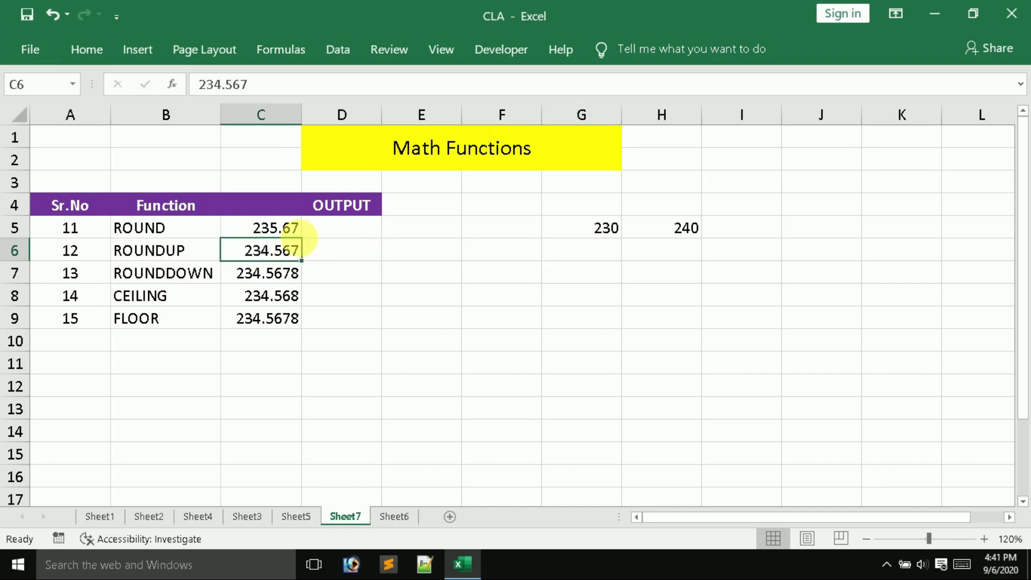
# - Change the ROUND input value in cell C5 to 245.67
pyautogui.click(269, 229)
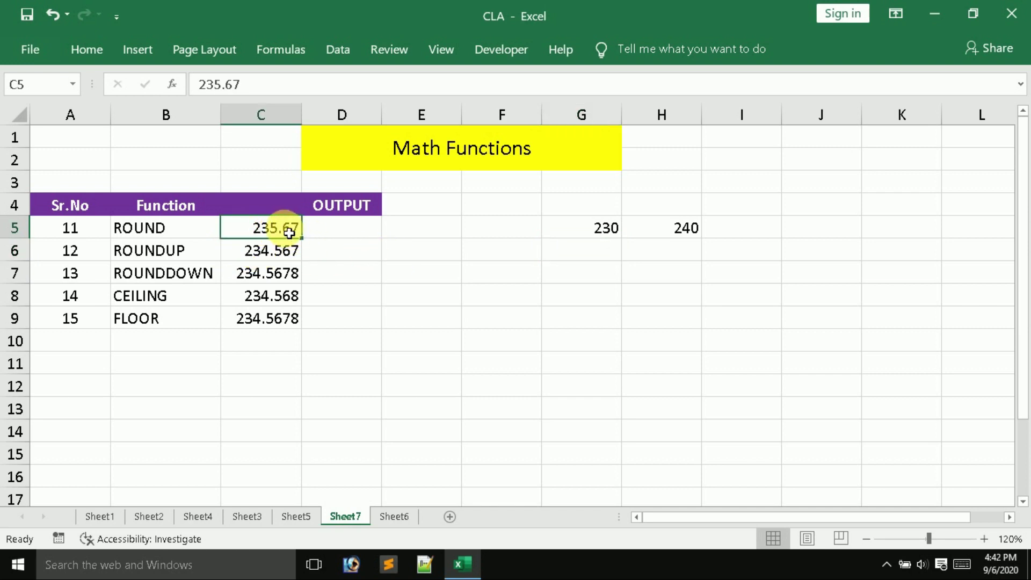
pyautogui.doubleClick(270, 228)
pyautogui.press('BackSpace')
pyautogui.write('4')
pyautogui.press('Return')
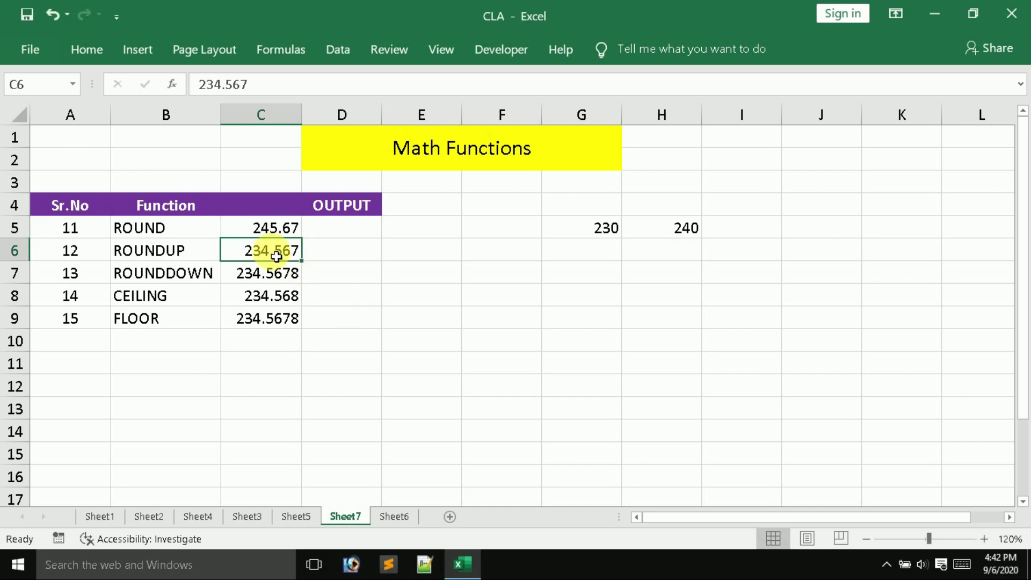
# - Update the rounding bounds to 240 in cell G5 and 250 in cell H5
pyautogui.doubleClick(612, 229)
pyautogui.press('BackSpace')
pyautogui.write('4')
pyautogui.press('Return')
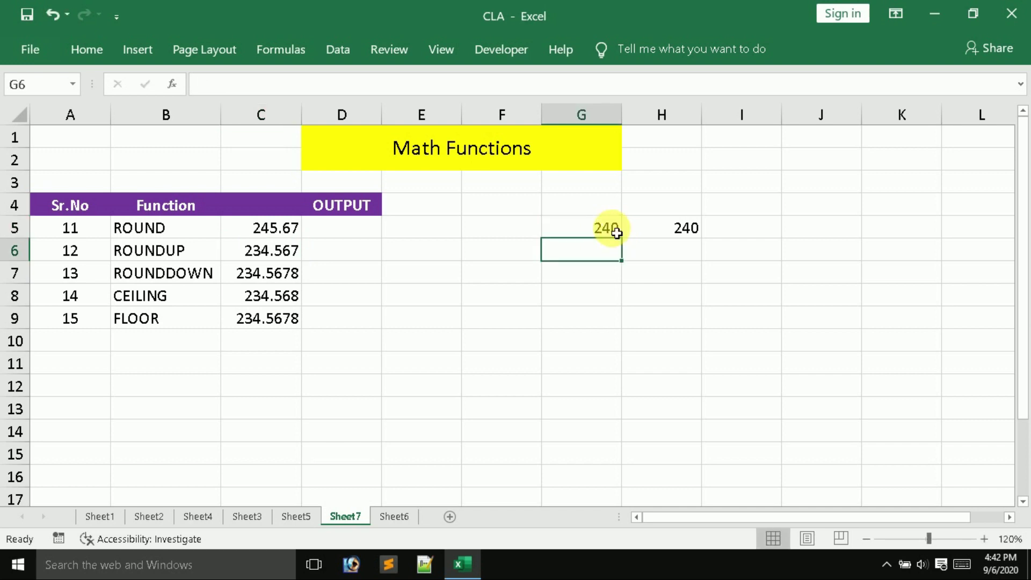
pyautogui.doubleClick(693, 231)
pyautogui.press('BackSpace')
pyautogui.write('5')
pyautogui.press('Return')
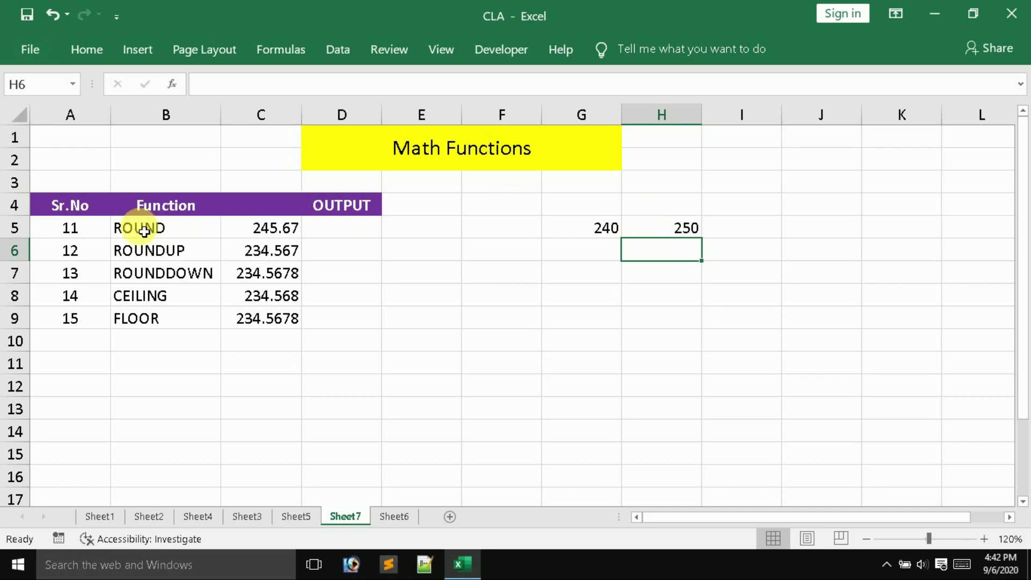
# - Compare the ROUND, ROUNDUP and ROUNDDOWN rows with the rounding bounds in G5 and H5
pyautogui.click(12, 253)
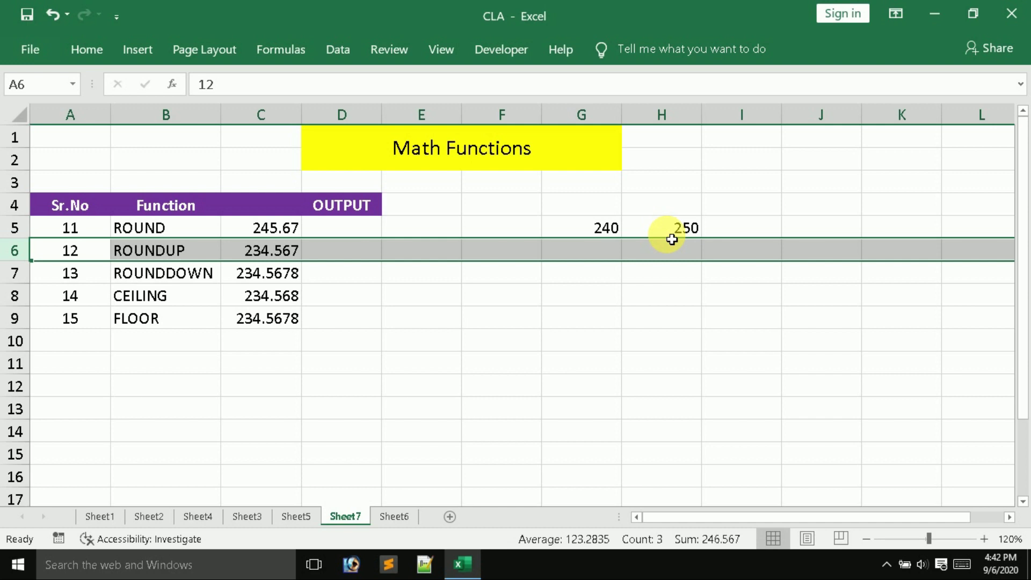
pyautogui.click(24, 277)
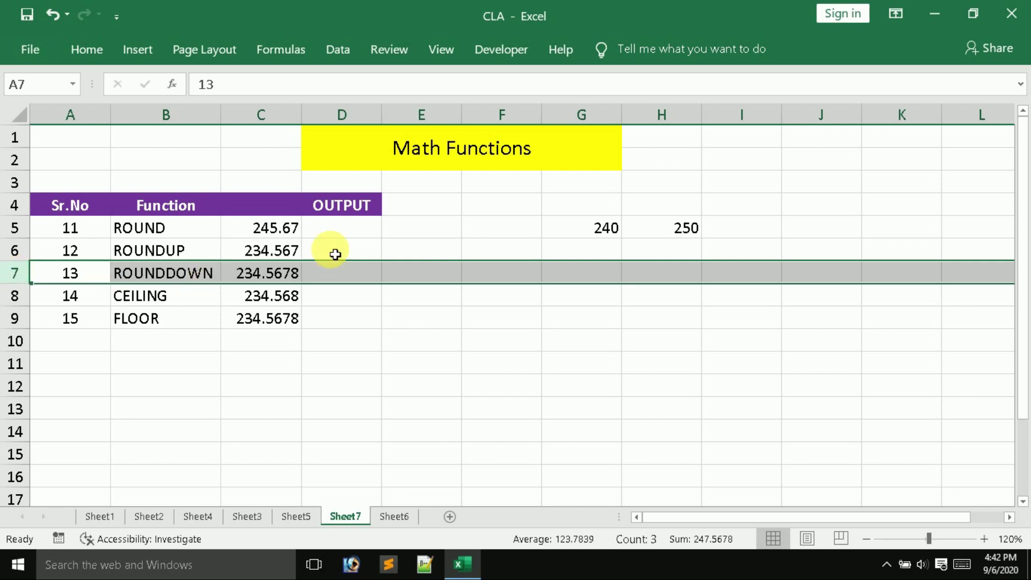
pyautogui.click(280, 233)
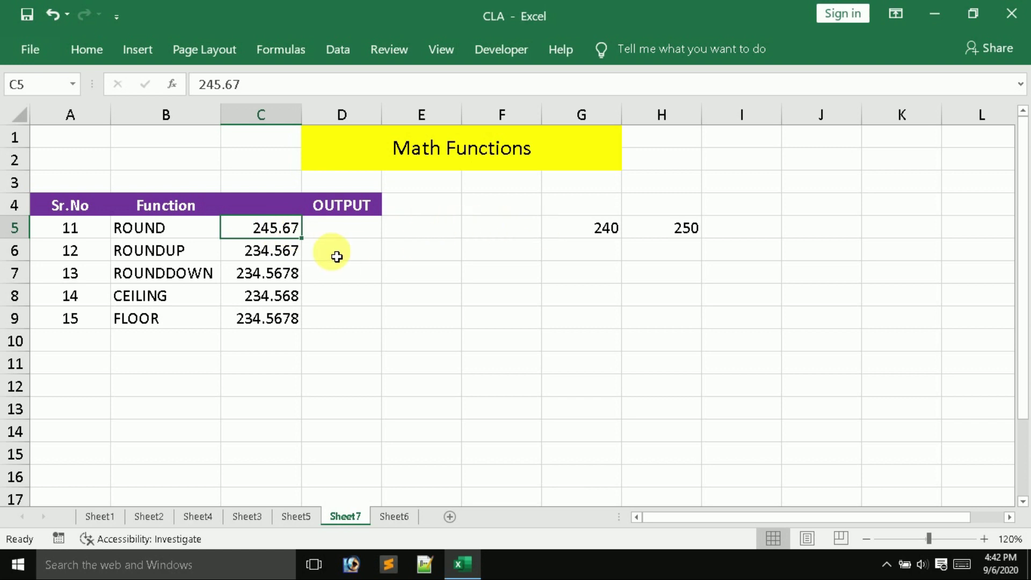
pyautogui.click(151, 273)
pyautogui.moveTo(152, 273); pyautogui.dragTo(293, 272)
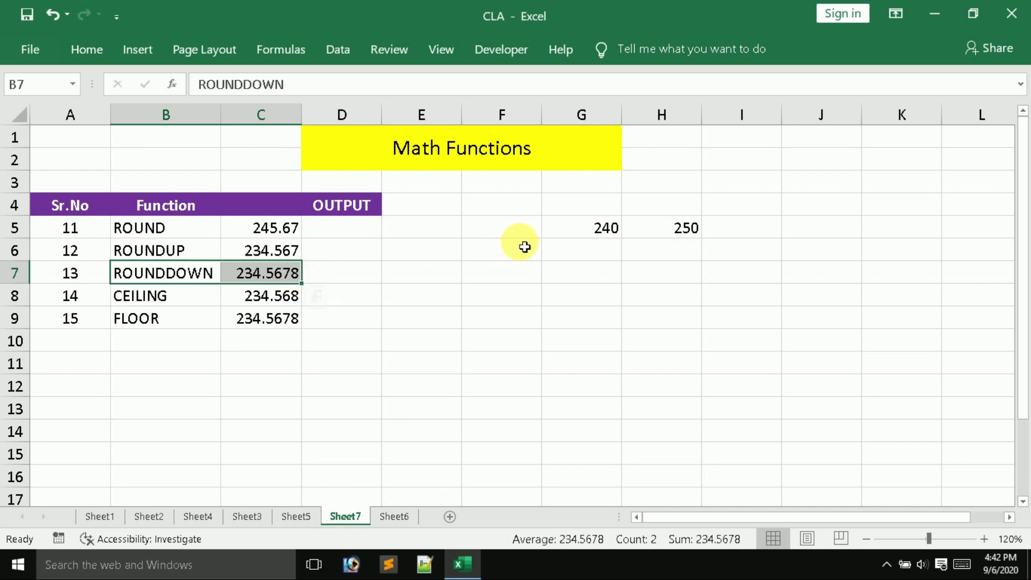
pyautogui.click(507, 250)
pyautogui.click(157, 255)
pyautogui.moveTo(158, 256); pyautogui.dragTo(157, 270)
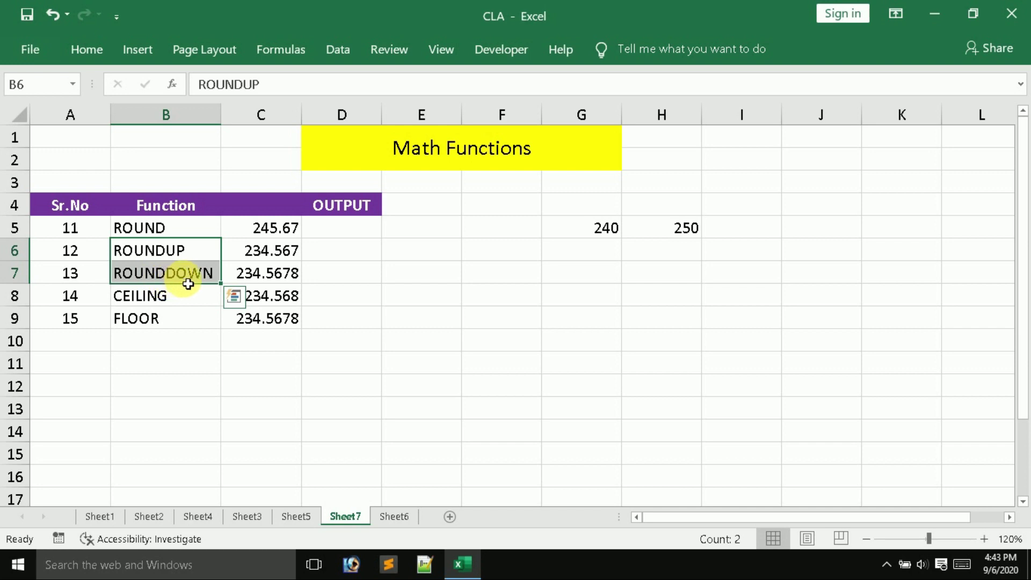
pyautogui.click(147, 229)
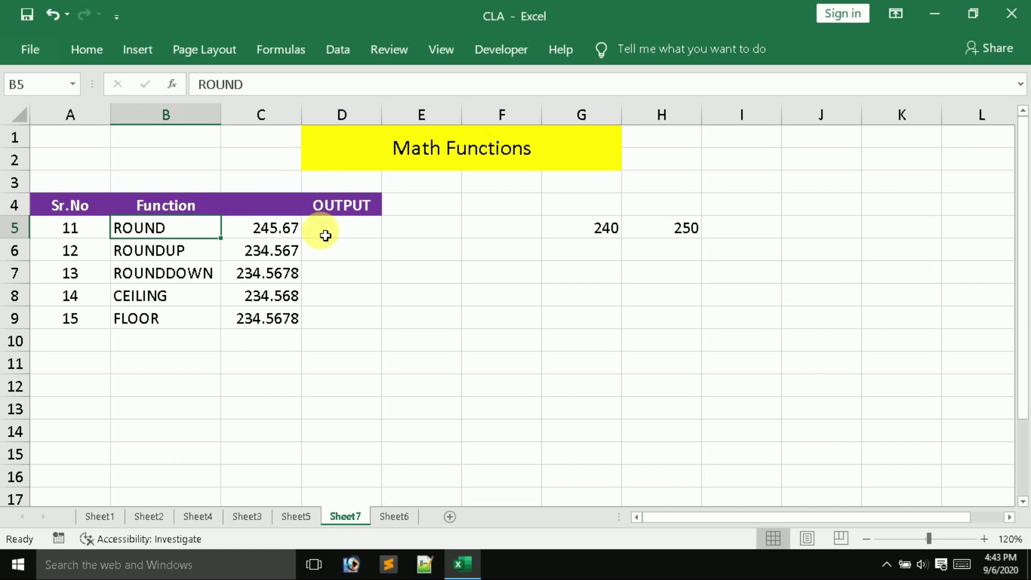
# - Try entering the digit range 1-5 in cell G4 above the lower bound, and clear the cell
pyautogui.click(570, 206)
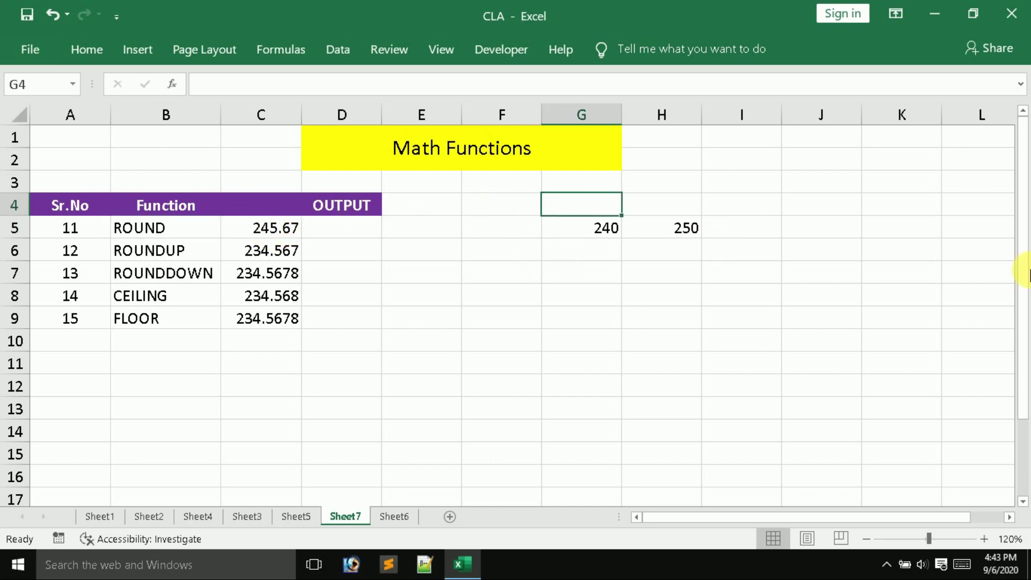
pyautogui.write('1-4')
pyautogui.press('BackSpace')
pyautogui.write('5')
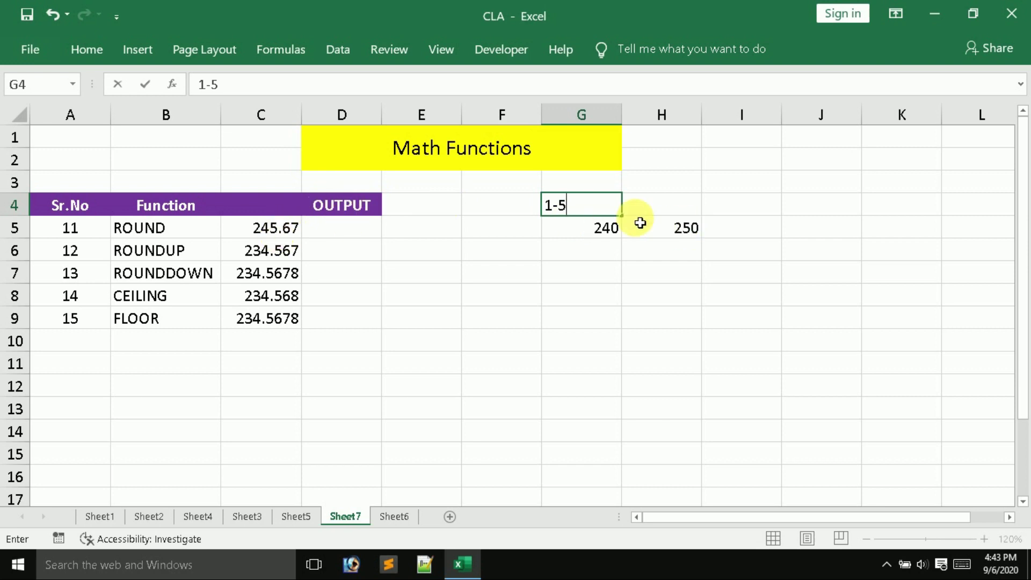
pyautogui.press('Return')
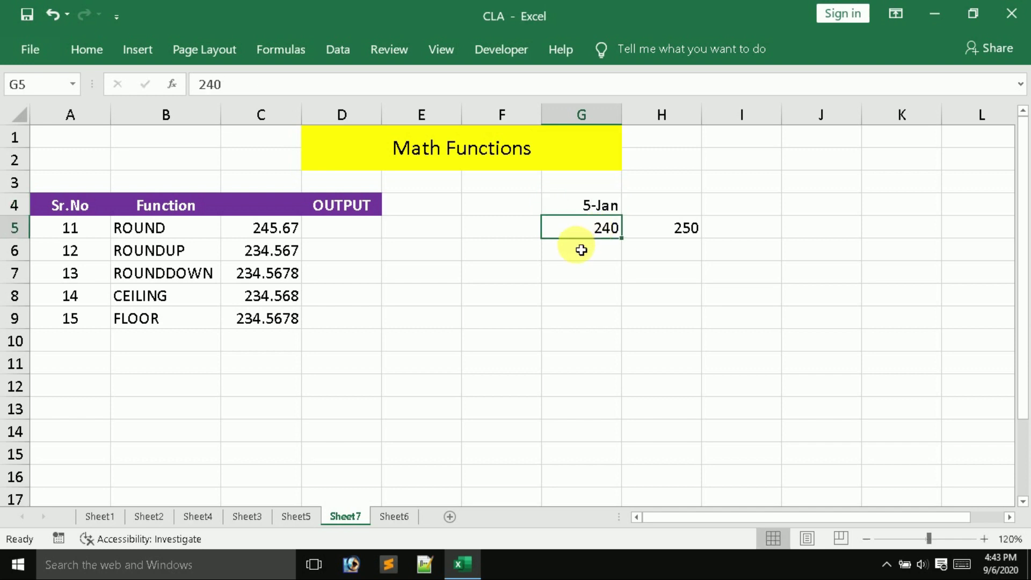
pyautogui.click(572, 212)
pyautogui.press('Delete')
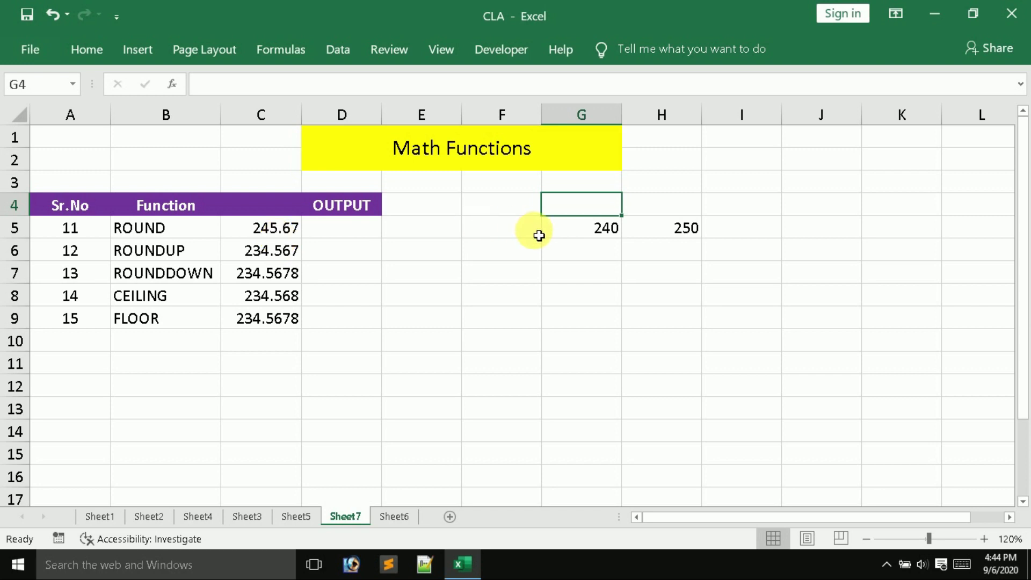
# - Enter the formula =ROUND(C5,-1) in output cell D5 to round the value to the nearest ten
pyautogui.click(351, 240)
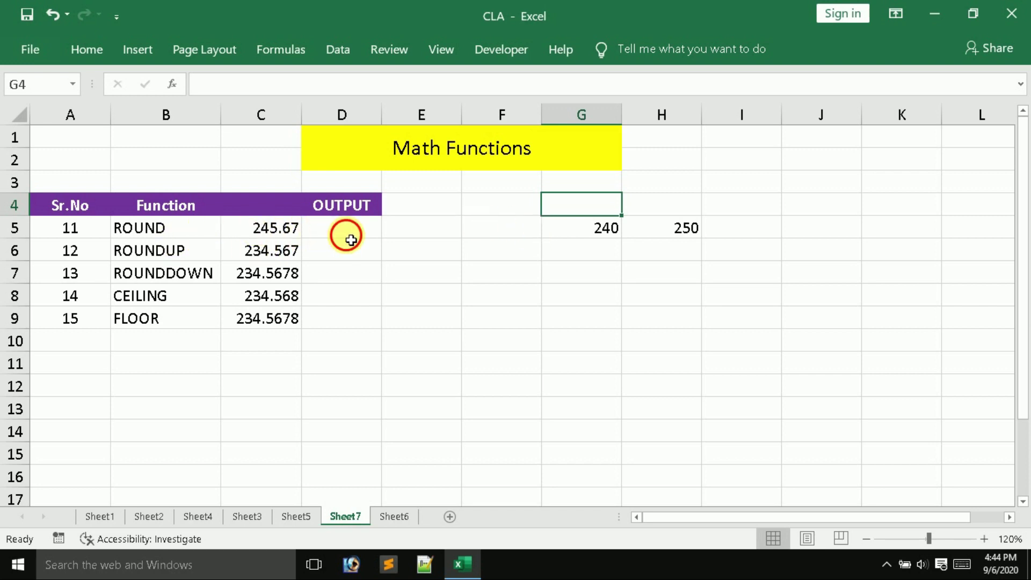
pyautogui.write('=')
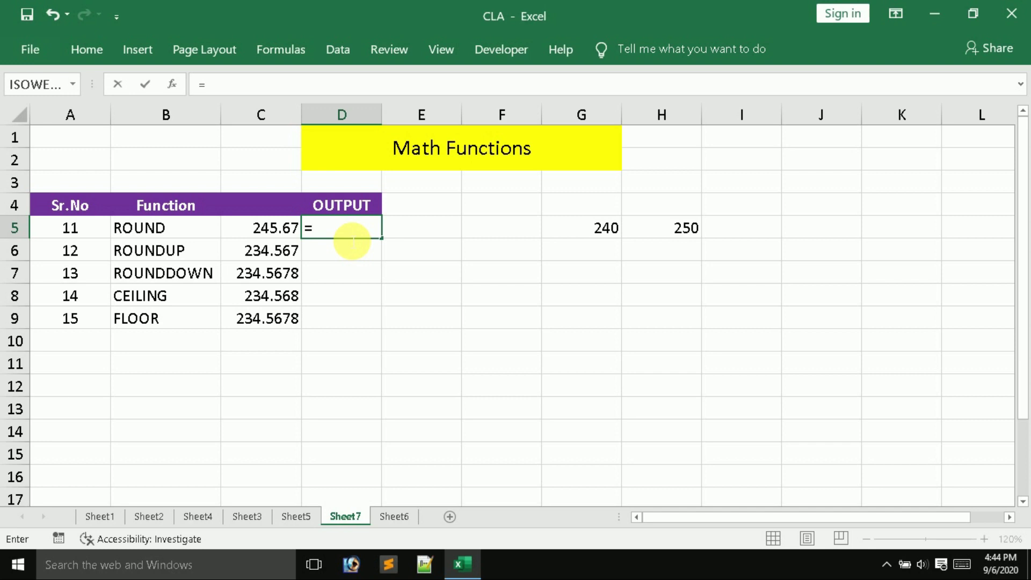
pyautogui.write('ROUN')
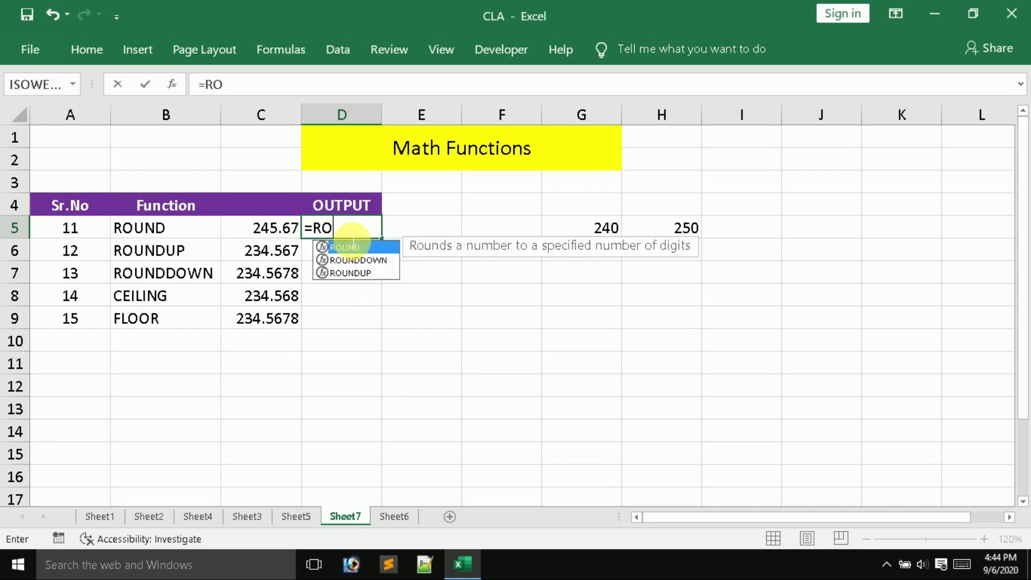
pyautogui.doubleClick(350, 247)
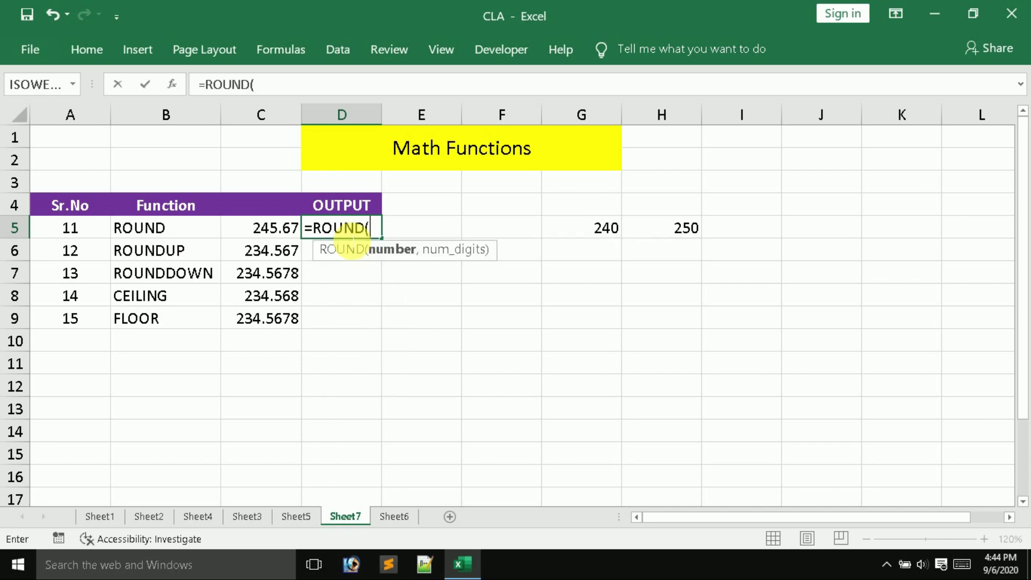
pyautogui.click(293, 235)
pyautogui.write(',-1')
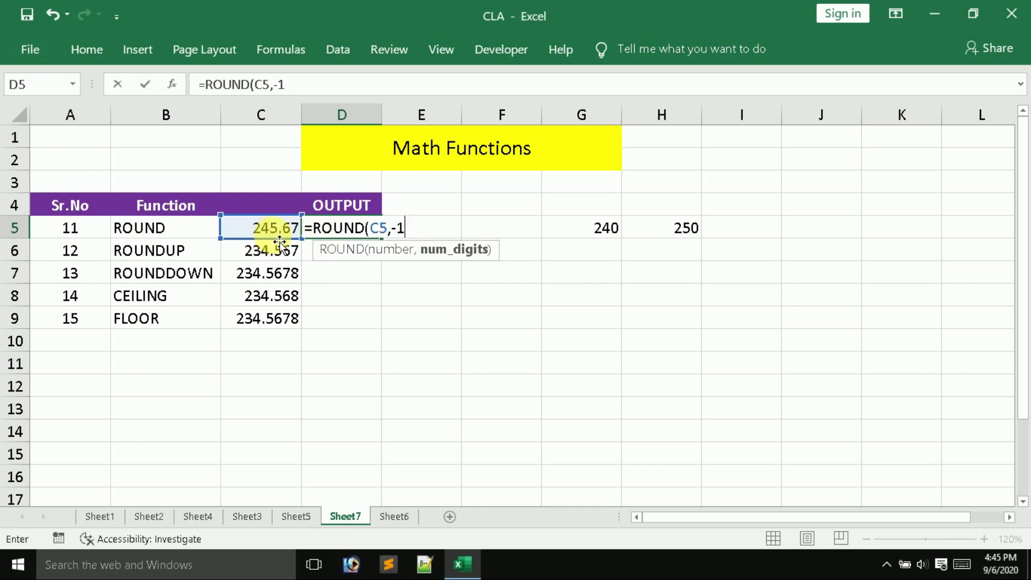
pyautogui.write(')')
pyautogui.press('Return')
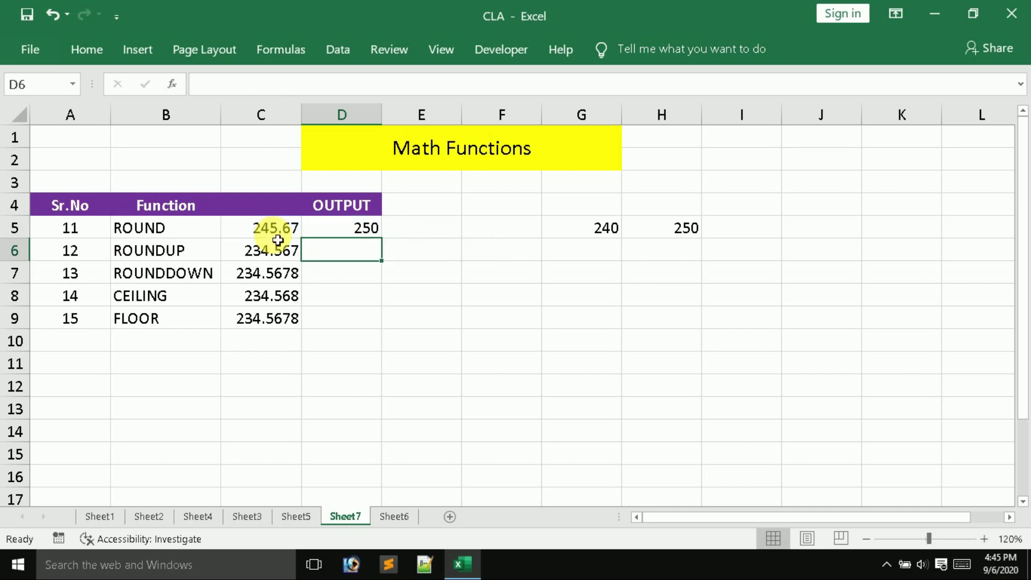
pyautogui.click(337, 229)
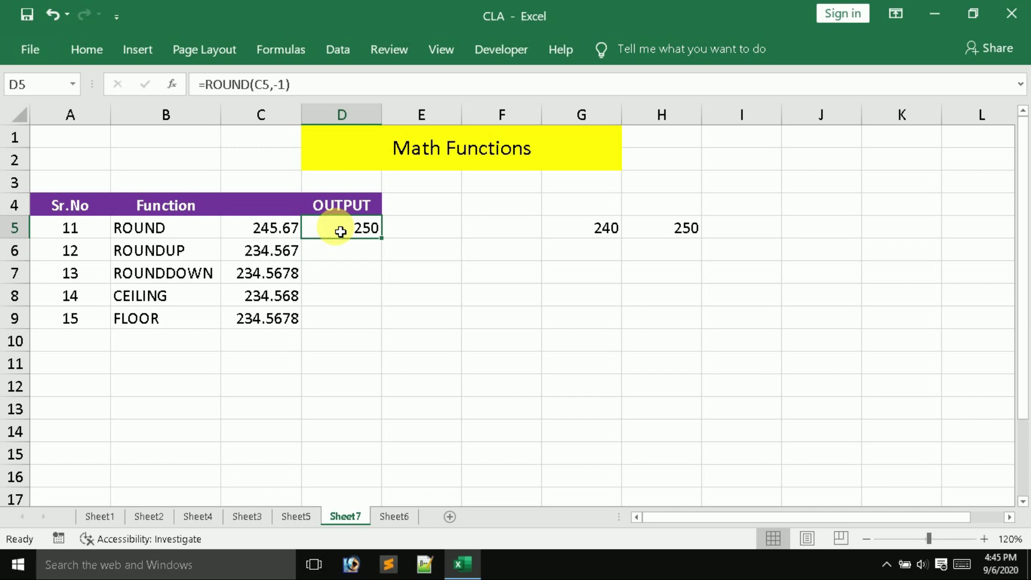
# - Enter the formula =ROUND(C5,-2) in cell E5 to round the same value to the nearest hundred
pyautogui.click(433, 225)
pyautogui.write('=')
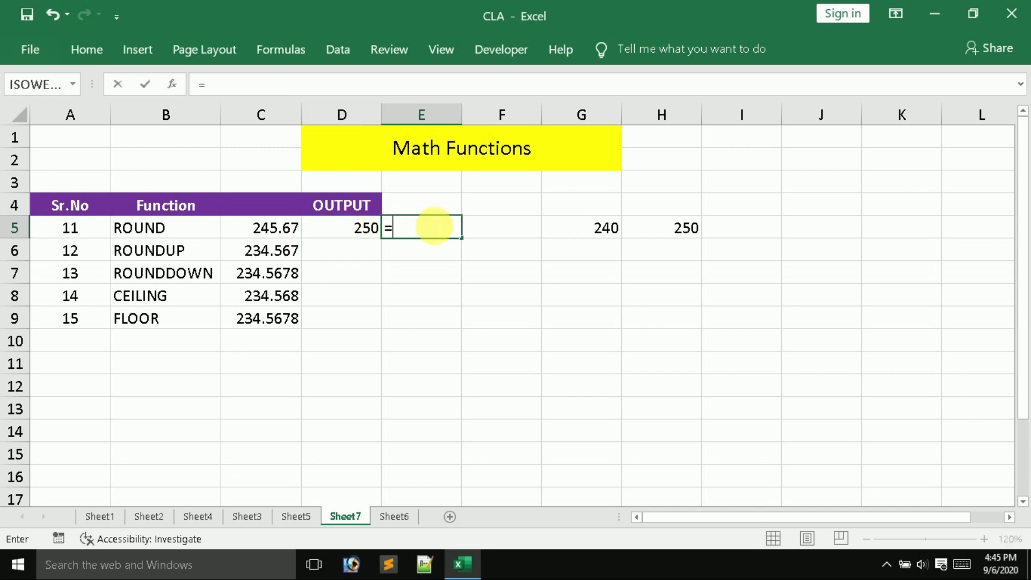
pyautogui.write('ROUN')
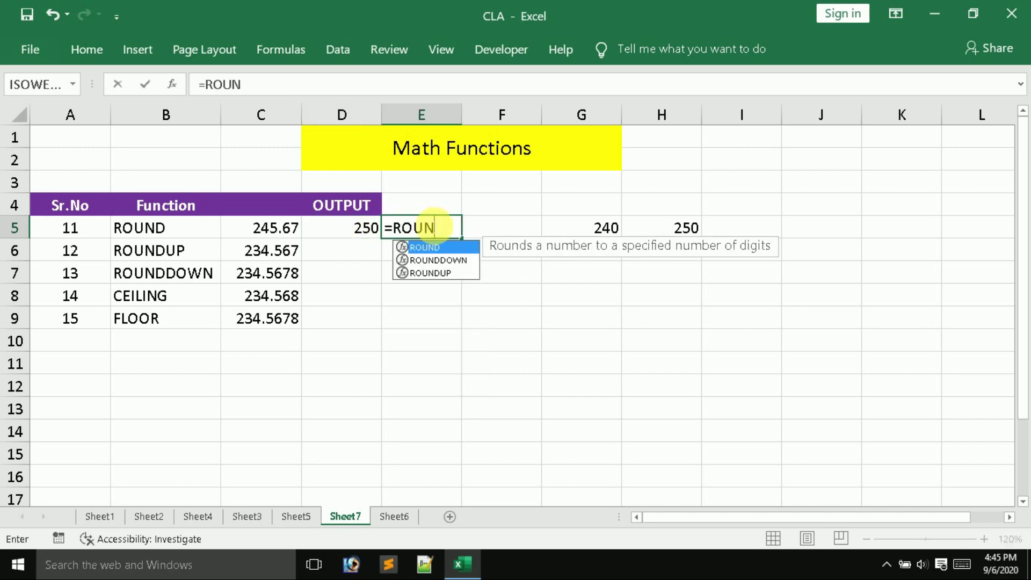
pyautogui.press('Tab')
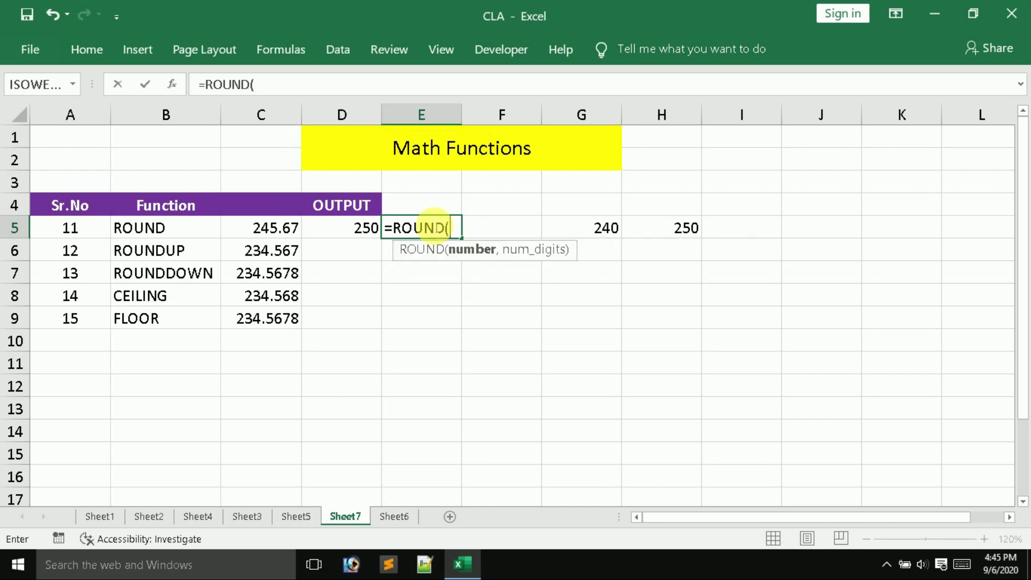
pyautogui.click(277, 234)
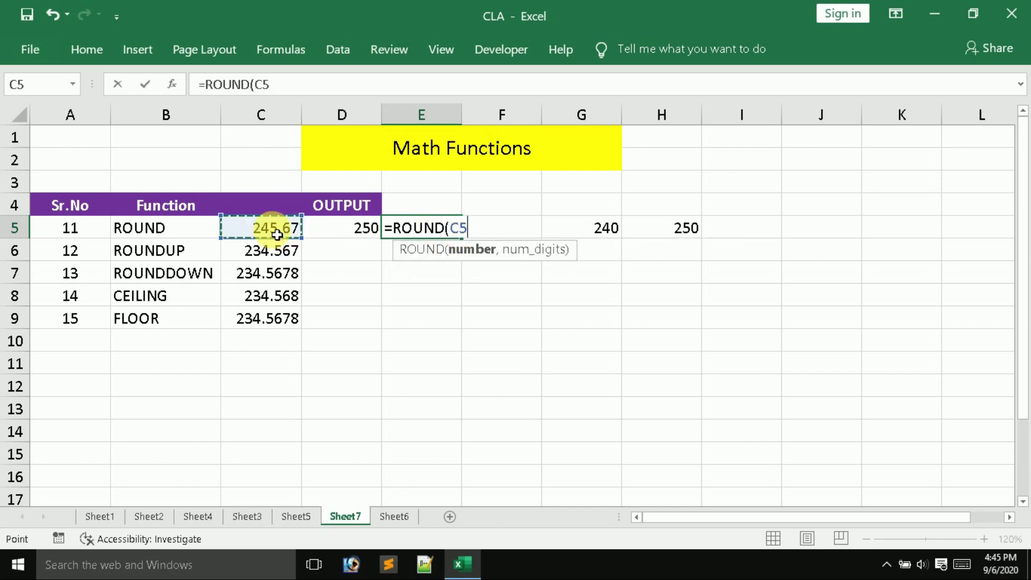
pyautogui.write(',')
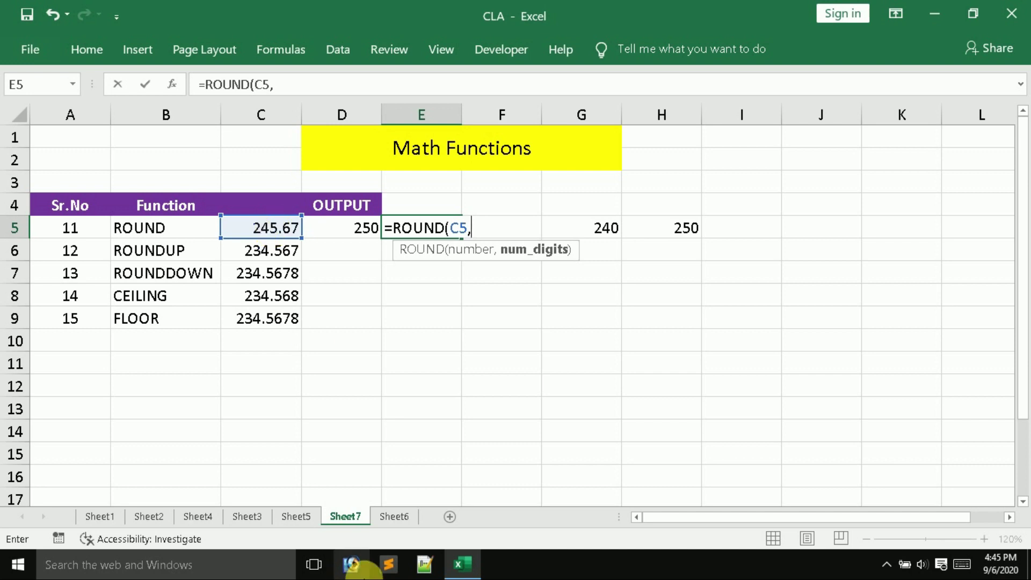
pyautogui.write('-2')
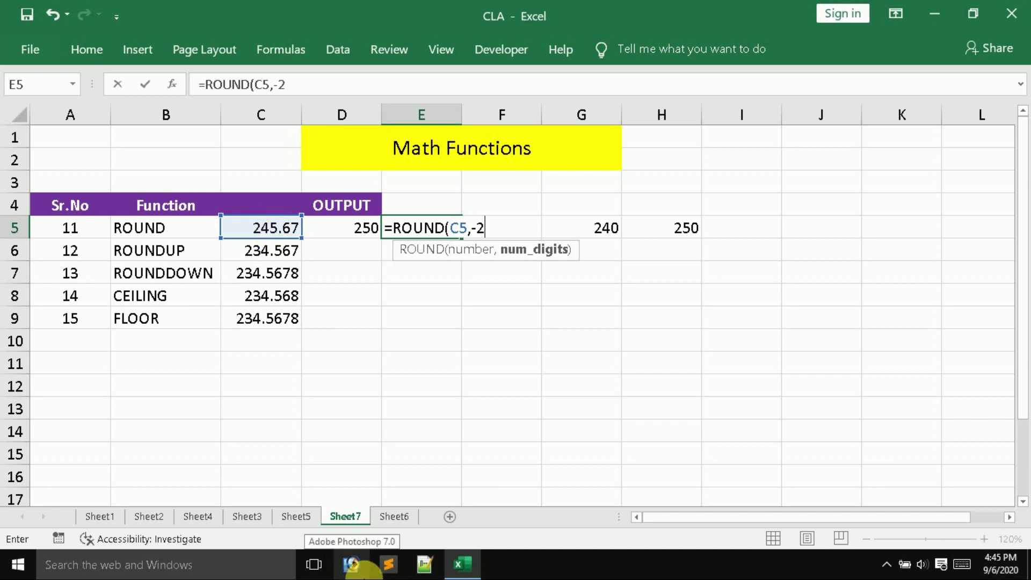
pyautogui.write(')')
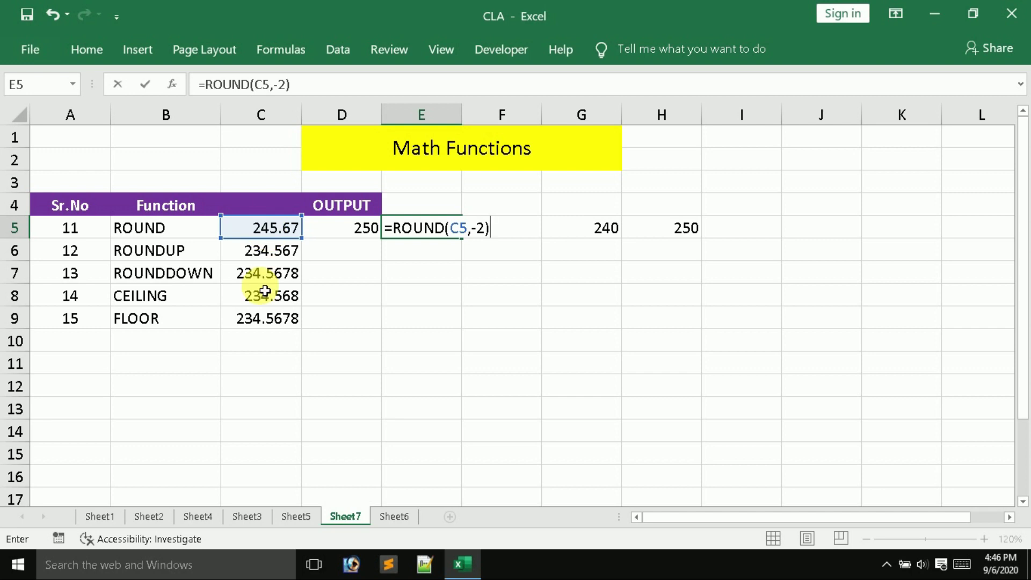
pyautogui.press('Return')
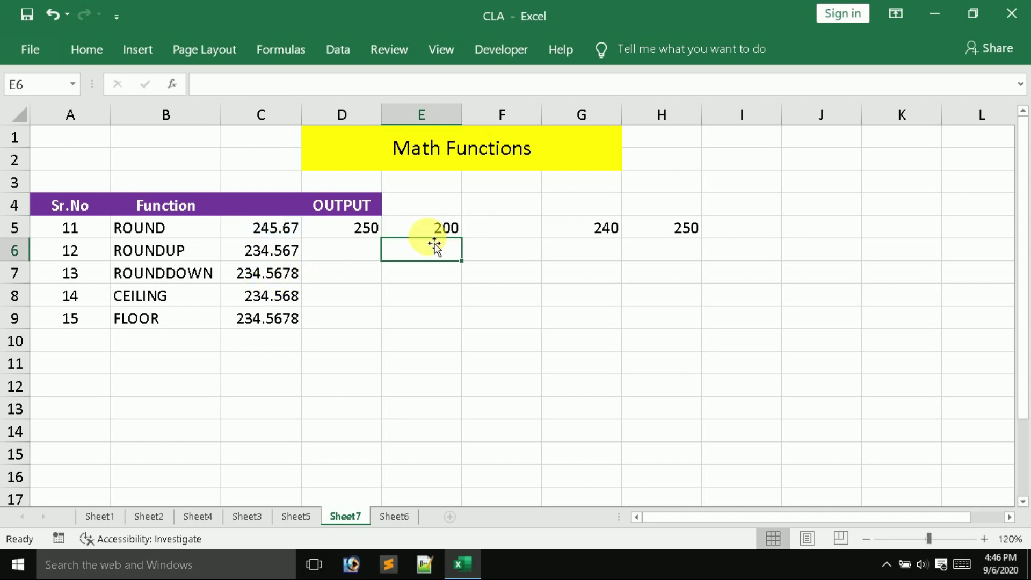
# - Change the ROUND input value in cell C5 to 255.67
pyautogui.click(276, 231)
pyautogui.doubleClick(275, 231)
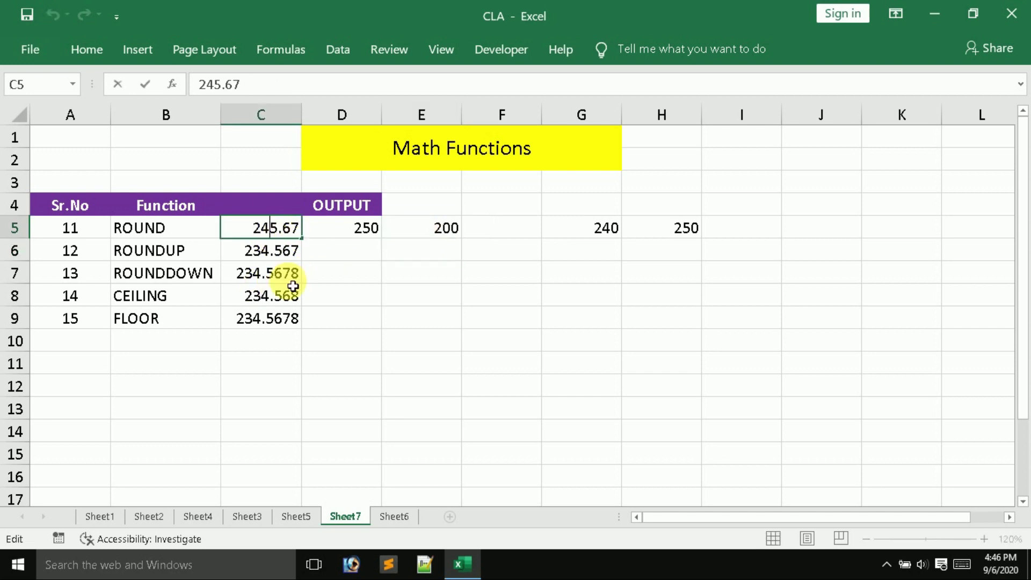
pyautogui.press('BackSpace')
pyautogui.write('5')
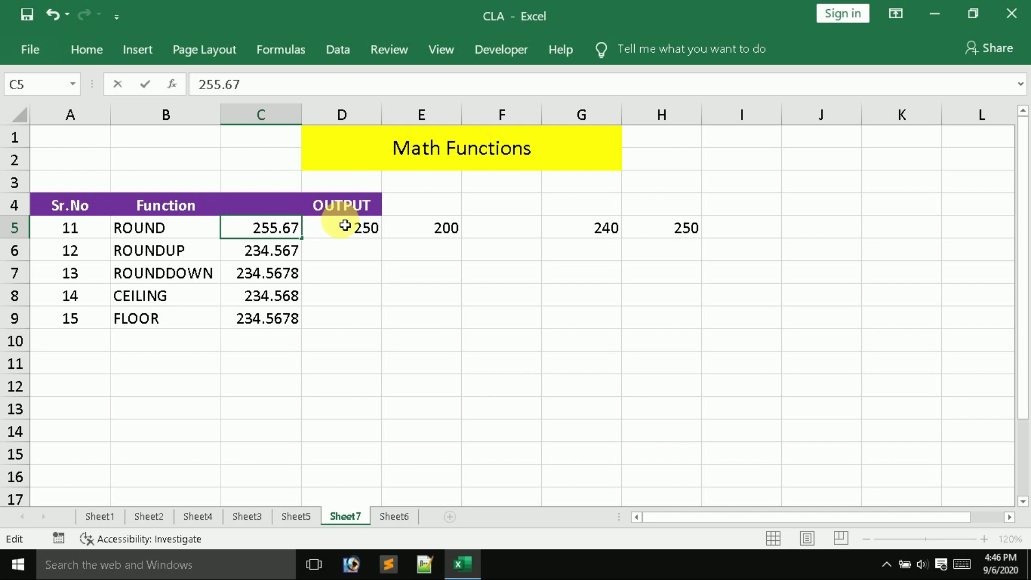
pyautogui.press('Return')
# - Examine the two ROUND formulas and their results in cells D5 and E5, leaving them unedited
pyautogui.click(458, 231)
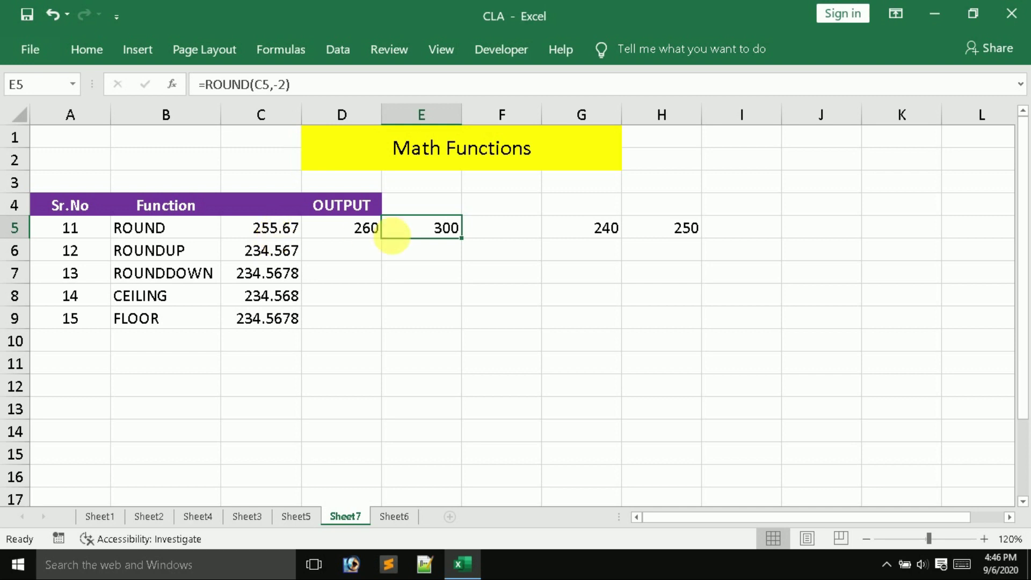
pyautogui.click(371, 231)
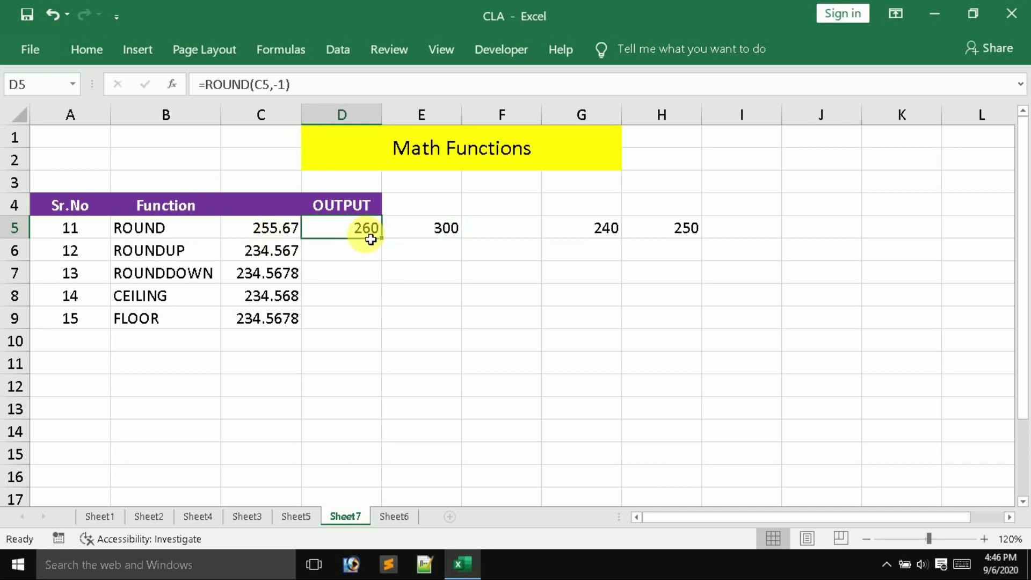
pyautogui.doubleClick(374, 232)
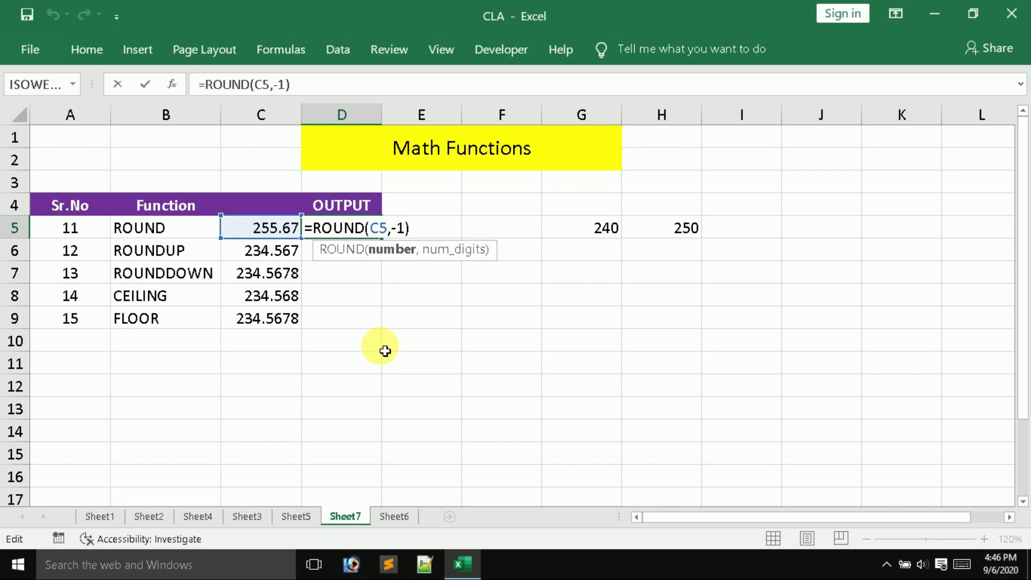
pyautogui.press('Return')
pyautogui.doubleClick(449, 231)
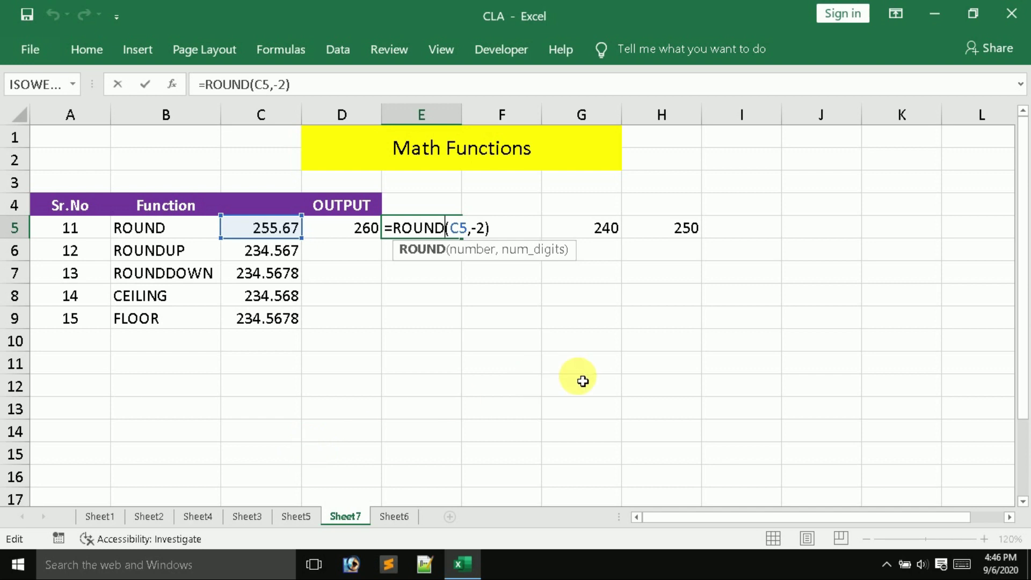
pyautogui.press('Return')
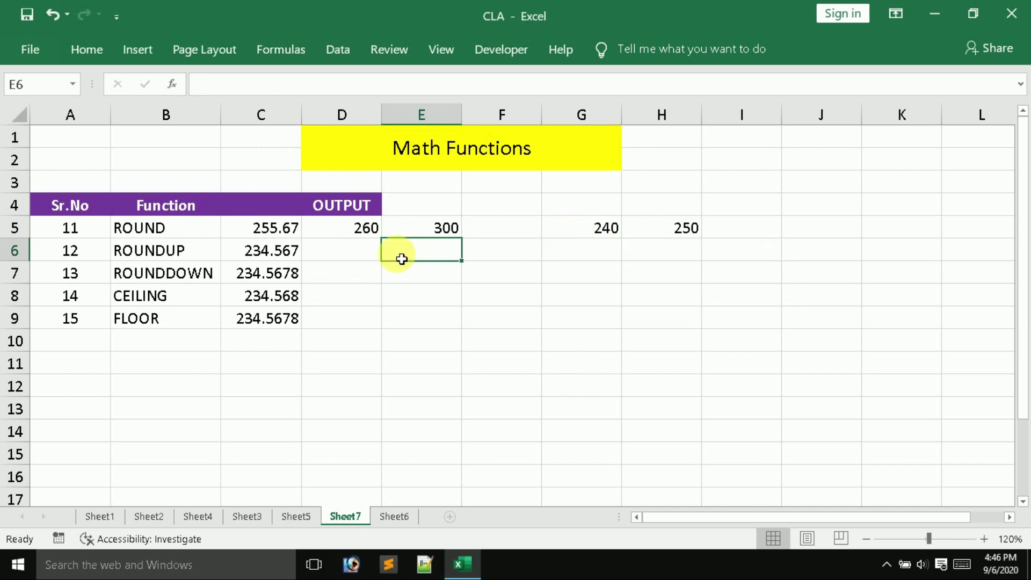
# - Enter the formula =ROUNDUP(C6,-1) in output cell D6 to round the value up to the next ten
pyautogui.click(355, 253)
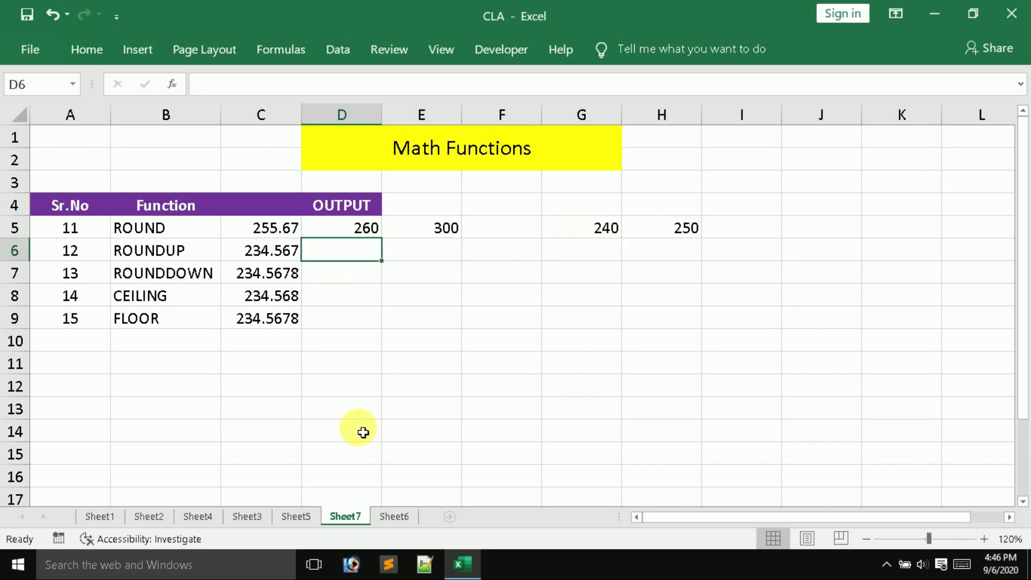
pyautogui.write('=ROUND')
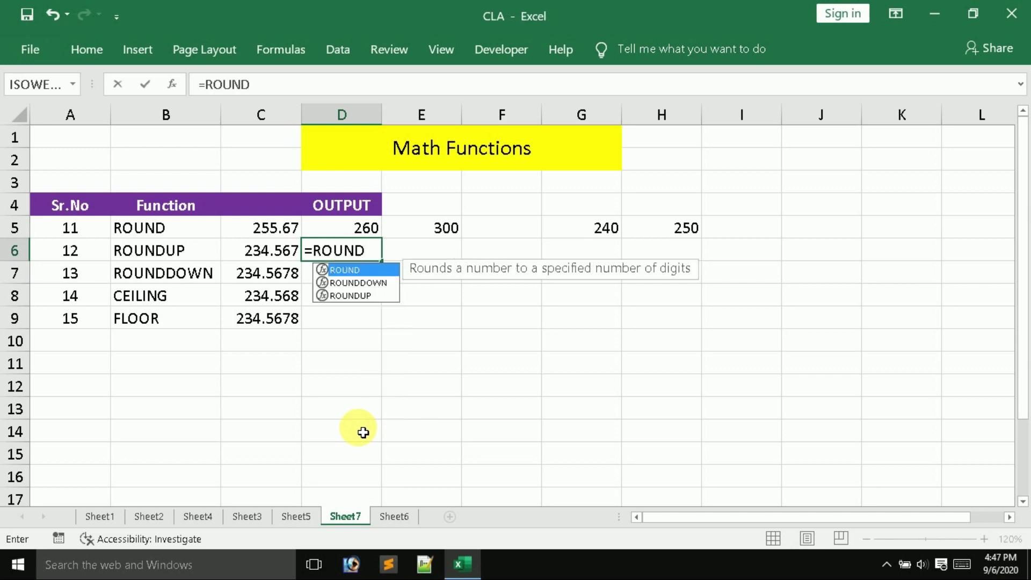
pyautogui.press('Down')
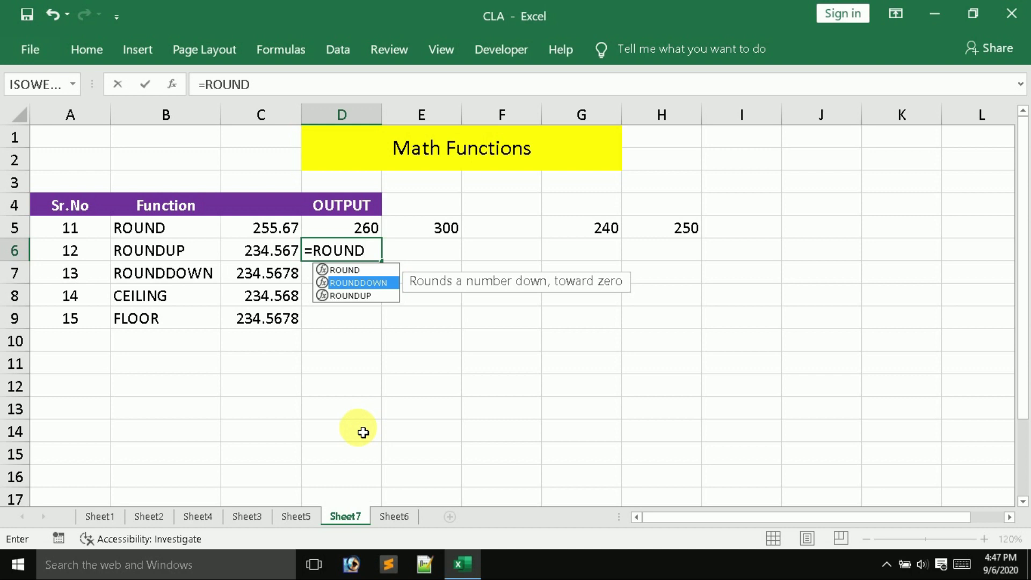
pyautogui.press('Down')
pyautogui.press('Tab')
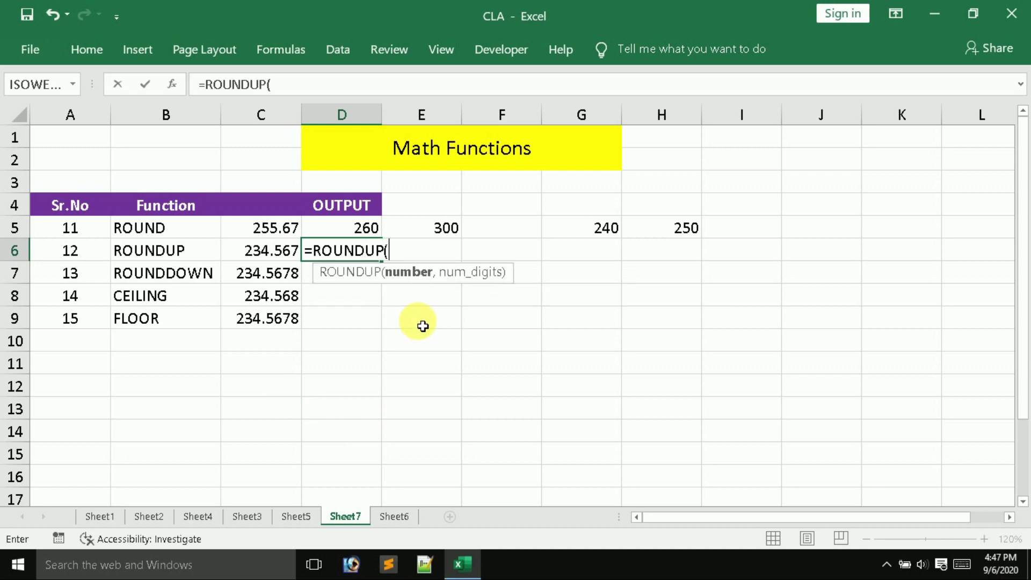
pyautogui.click(291, 254)
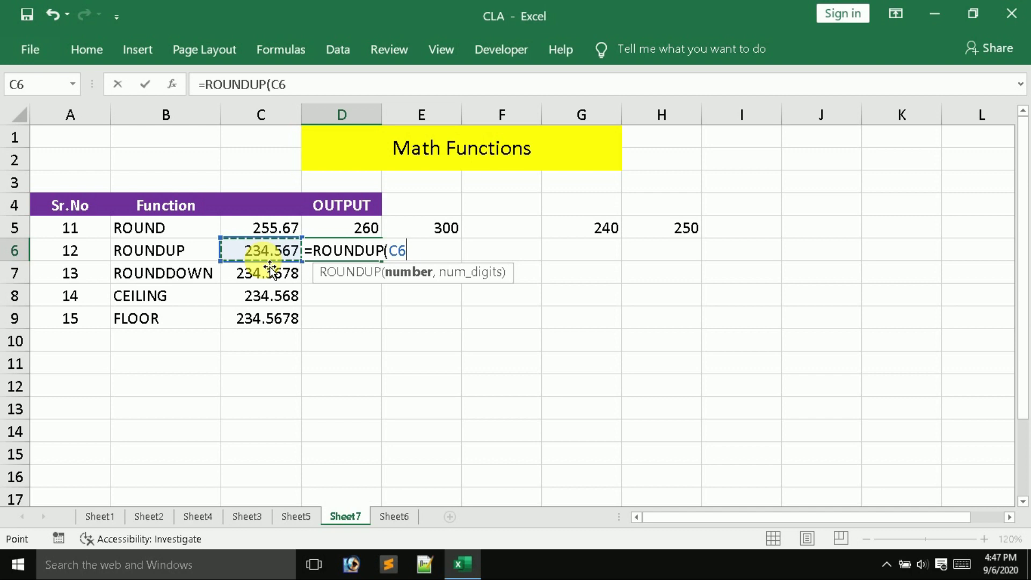
pyautogui.write(',-1)')
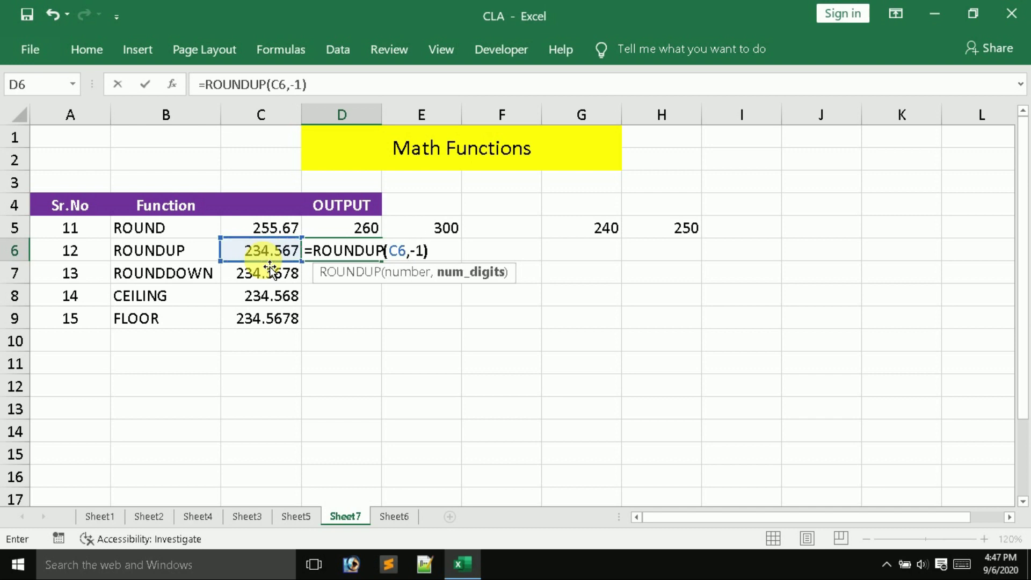
pyautogui.press('Return')
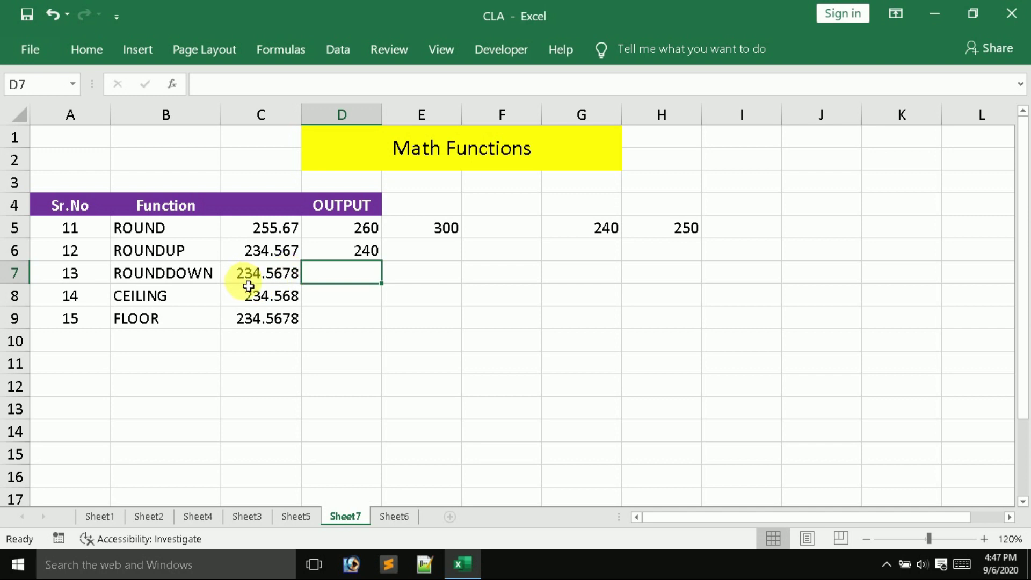
# - Enter the formula =ROUNDDOWN(C7,-1) in output cell D7 to round the value down to the lower ten
pyautogui.write('=ROUN')
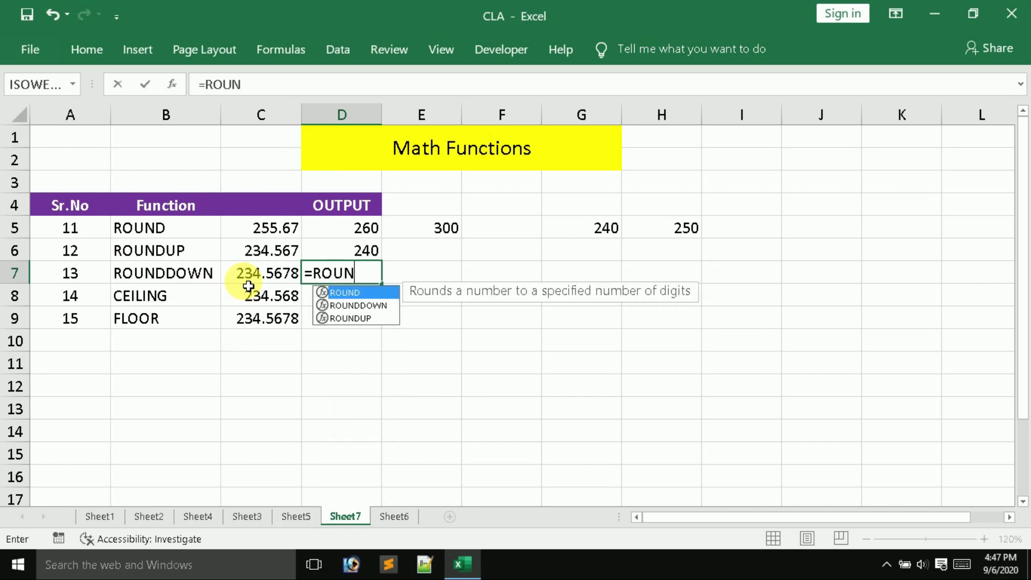
pyautogui.press('Down')
pyautogui.press('Tab')
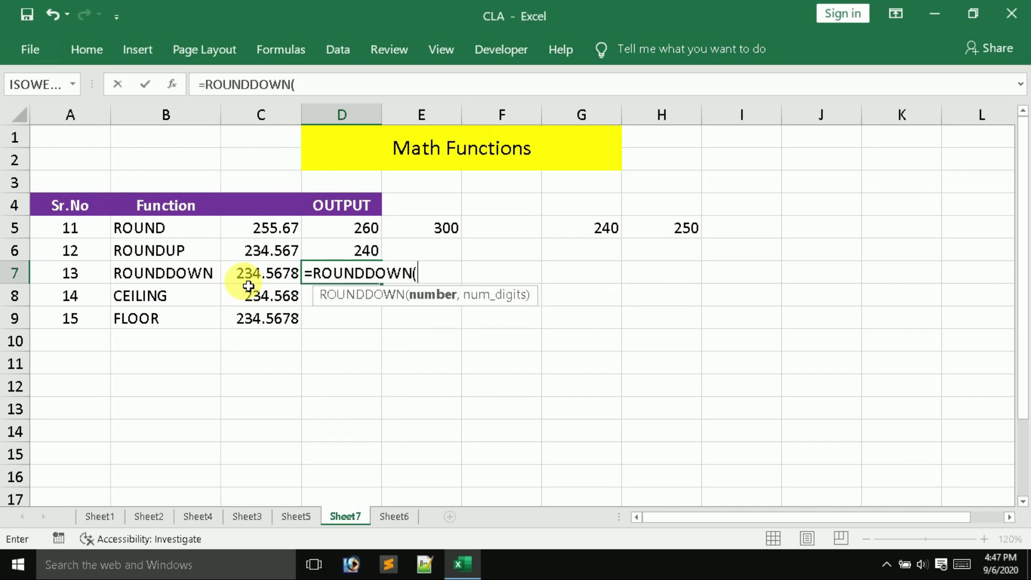
pyautogui.click(276, 279)
pyautogui.write(',-1')
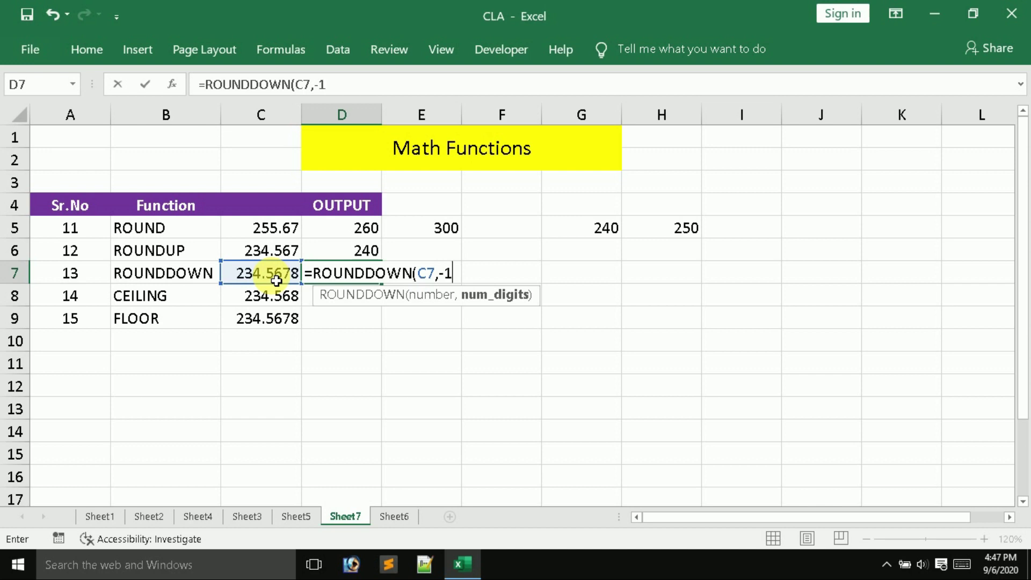
pyautogui.write(')')
pyautogui.press('Return')
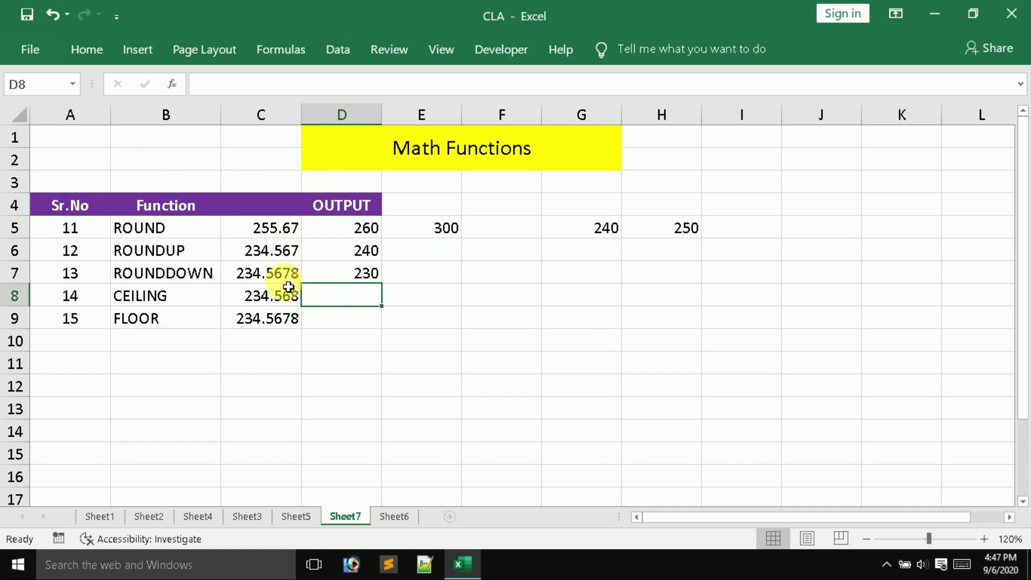
# - Change the ROUND input value in cell C5 to 255.6967
pyautogui.doubleClick(293, 227)
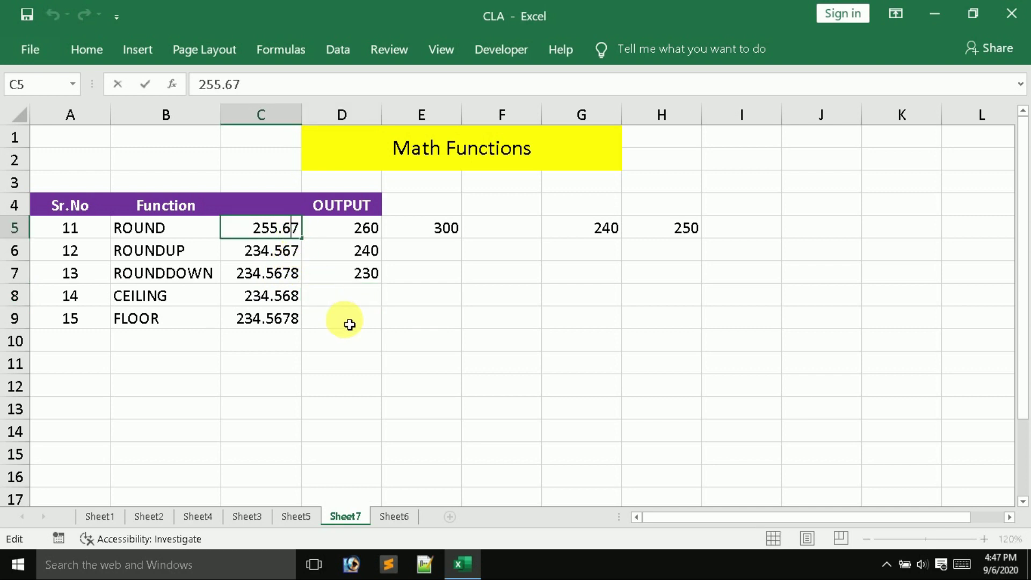
pyautogui.write('67')
pyautogui.press('BackSpace')
pyautogui.press('BackSpace')
pyautogui.write('96')
pyautogui.press('Return')
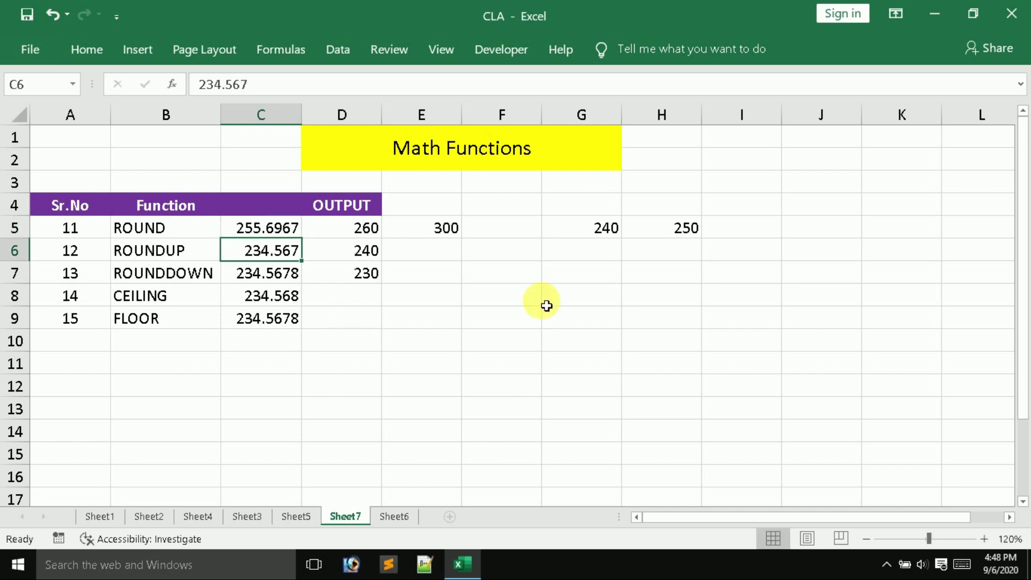
# - Enter the formula =ROUND(C5,1) in cell F5 to round the ROUND input to one decimal place
pyautogui.click(518, 228)
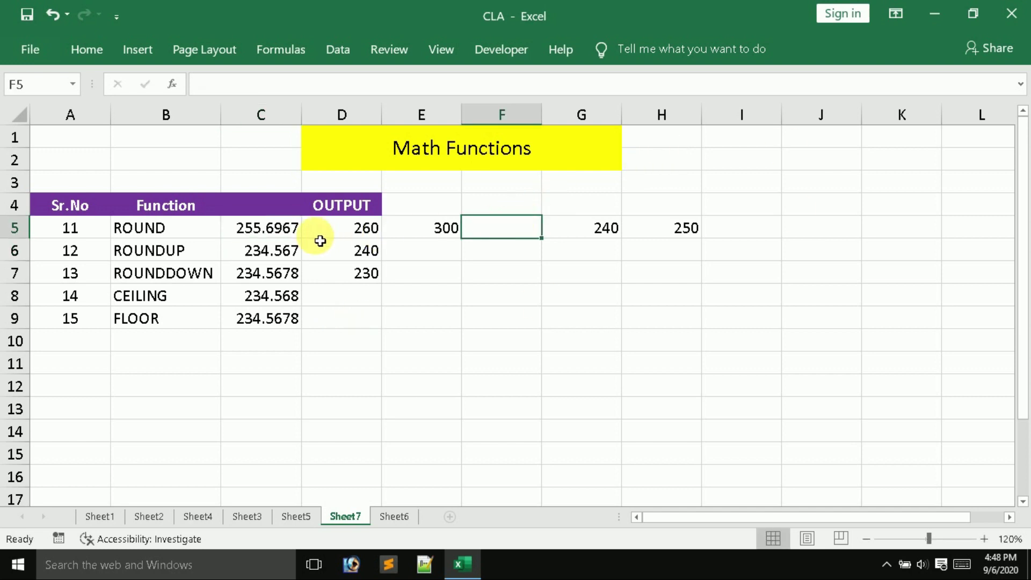
pyautogui.write('=ROUN')
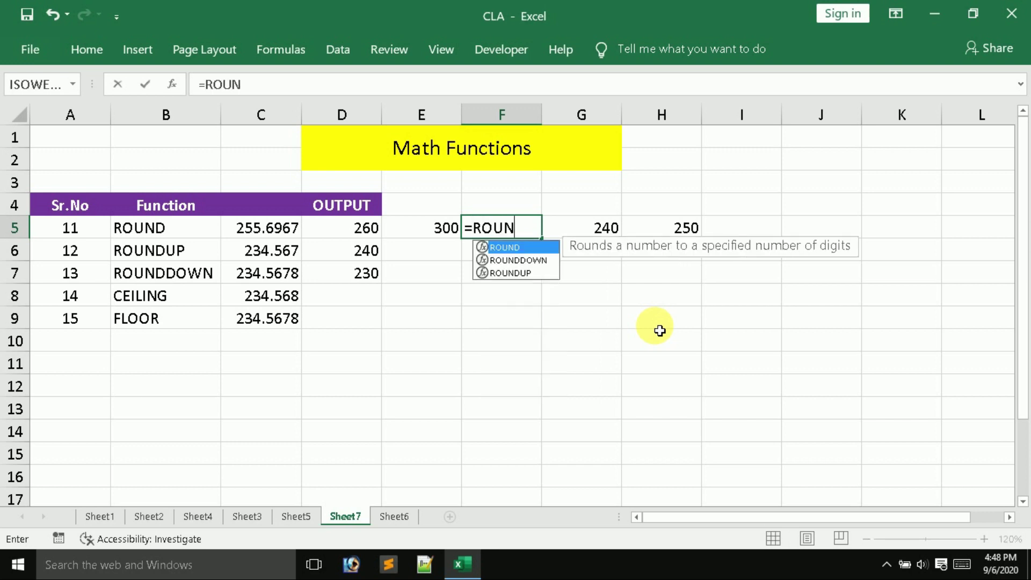
pyautogui.press('Tab')
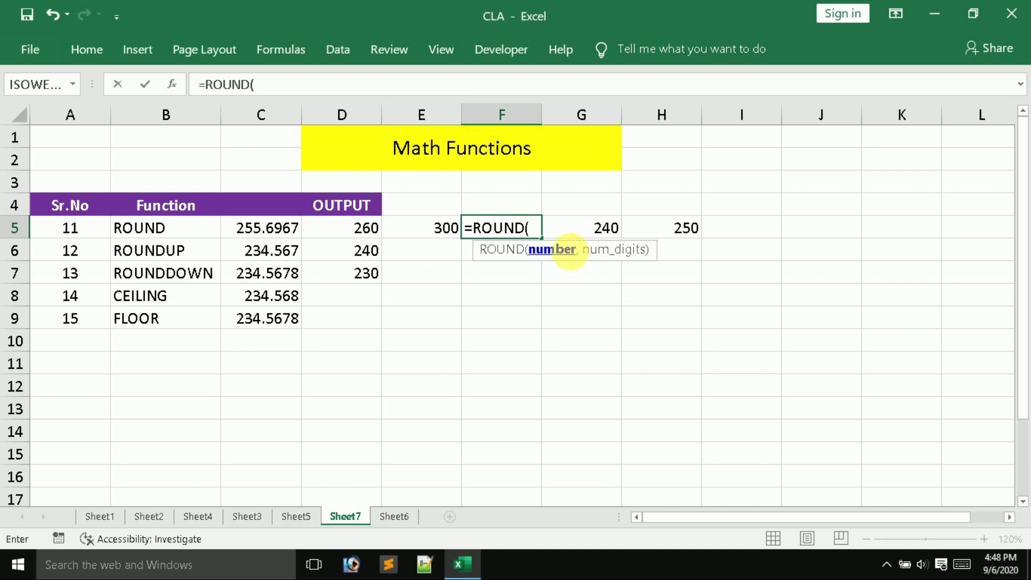
pyautogui.click(258, 233)
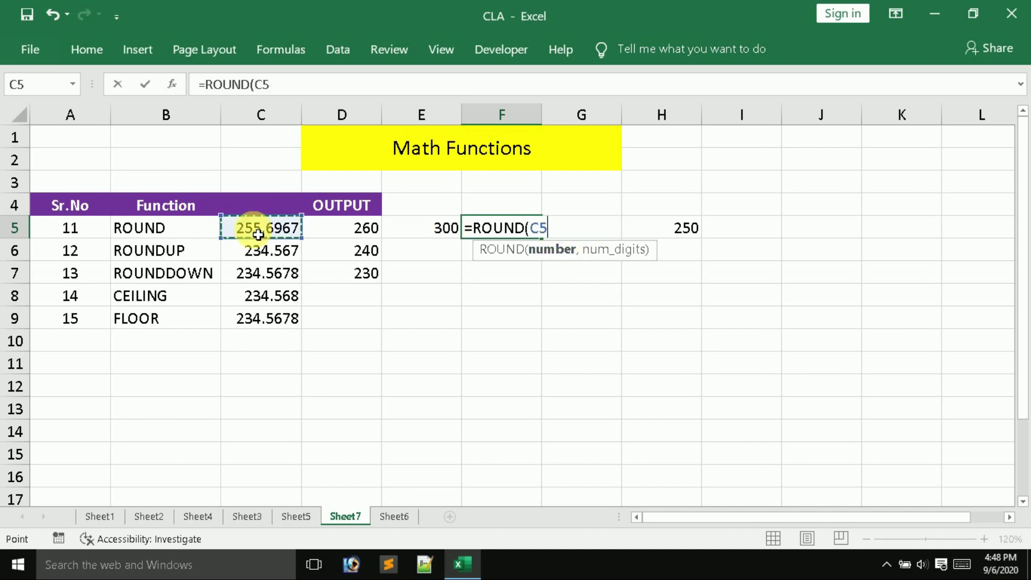
pyautogui.write(',1')
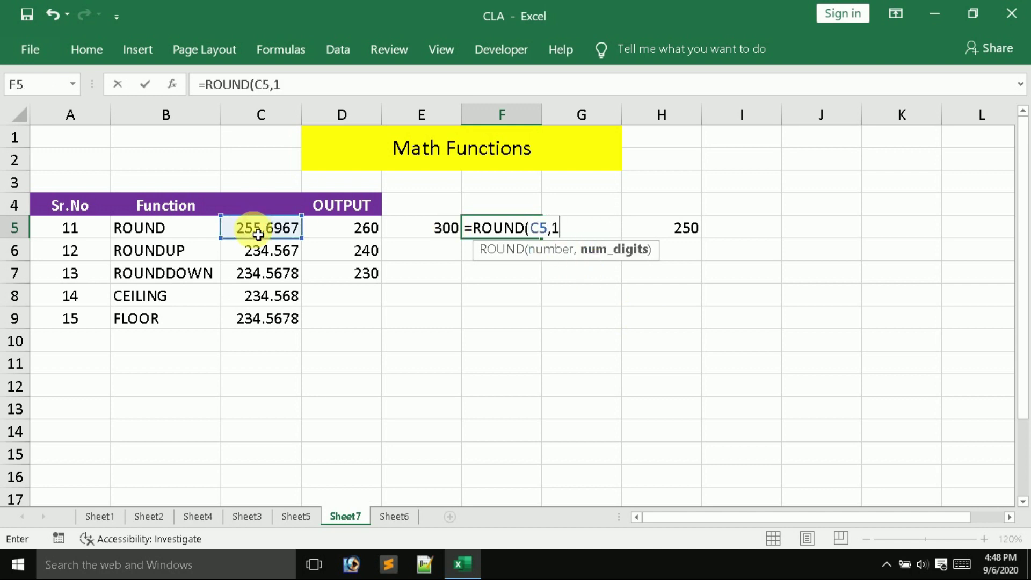
pyautogui.write(')')
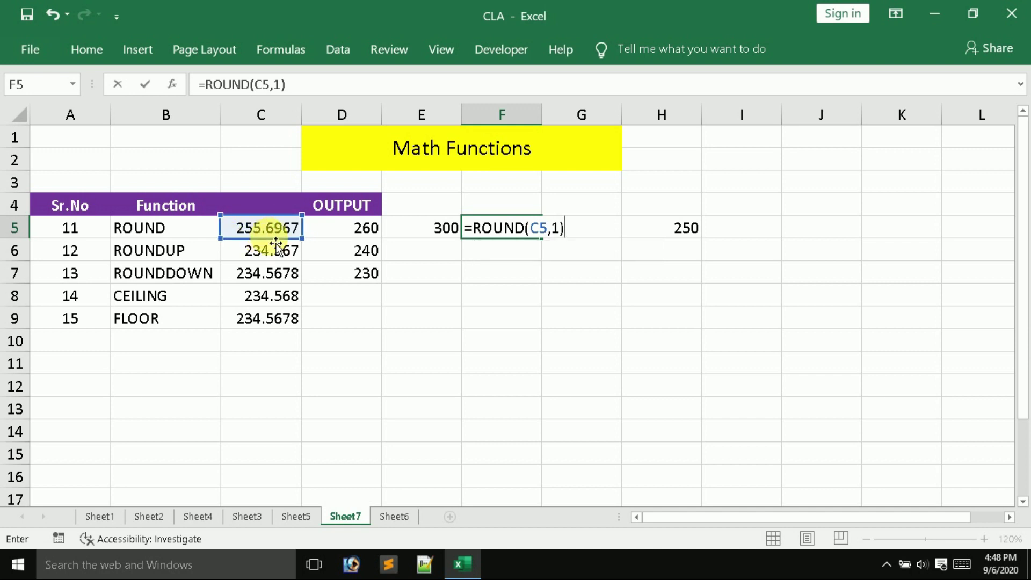
pyautogui.press('Return')
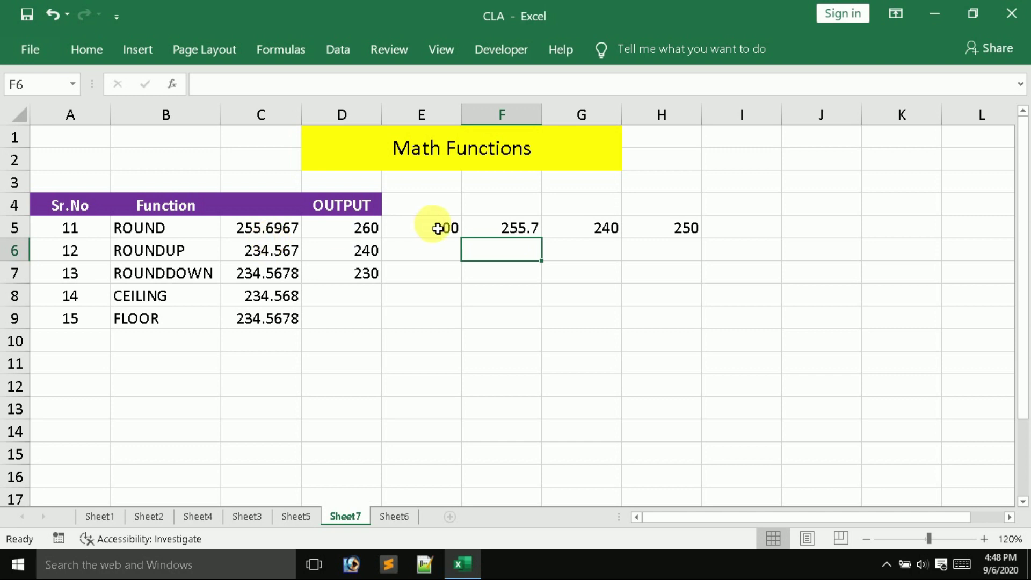
# - Change the formula in cell F5 to =ROUND(C5,2) to round to two decimal places
pyautogui.click(538, 233)
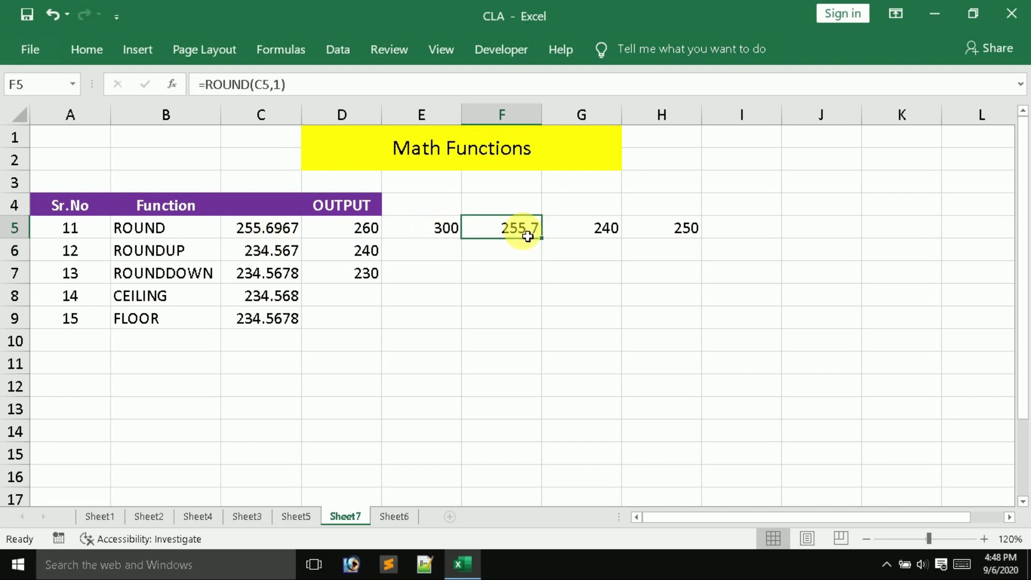
pyautogui.doubleClick(518, 232)
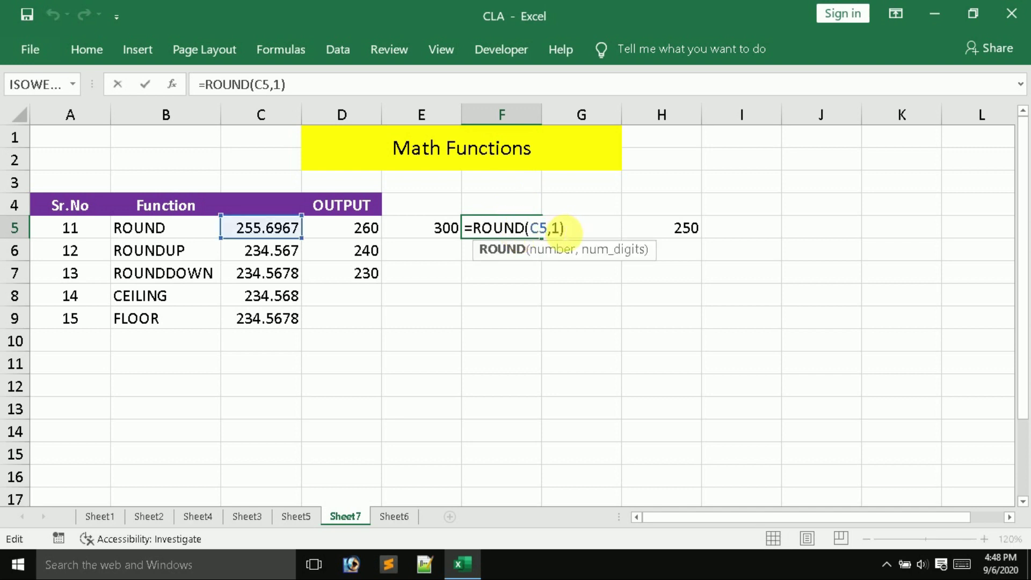
pyautogui.click(559, 228)
pyautogui.press('BackSpace')
pyautogui.write('2')
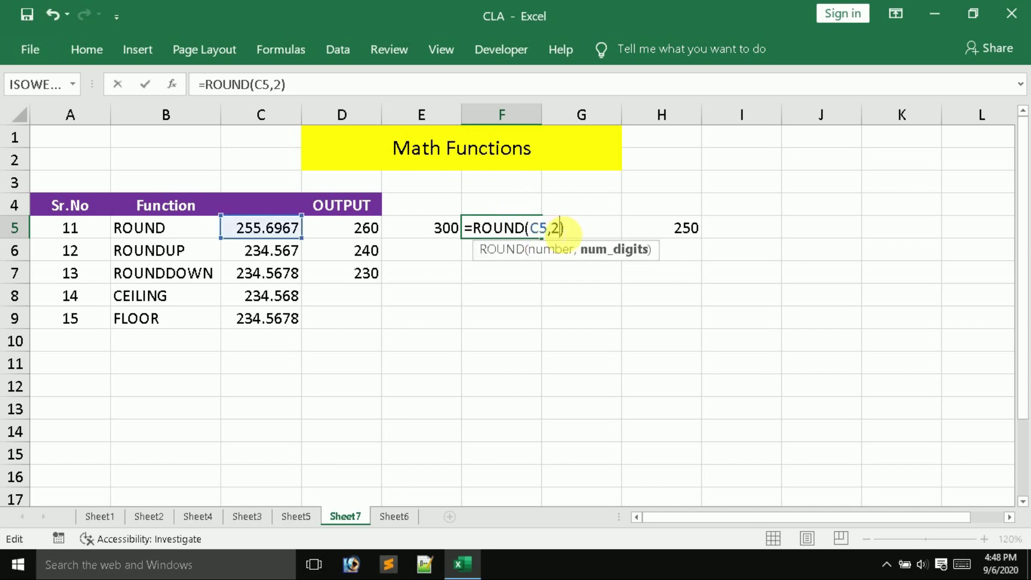
pyautogui.press('Return')
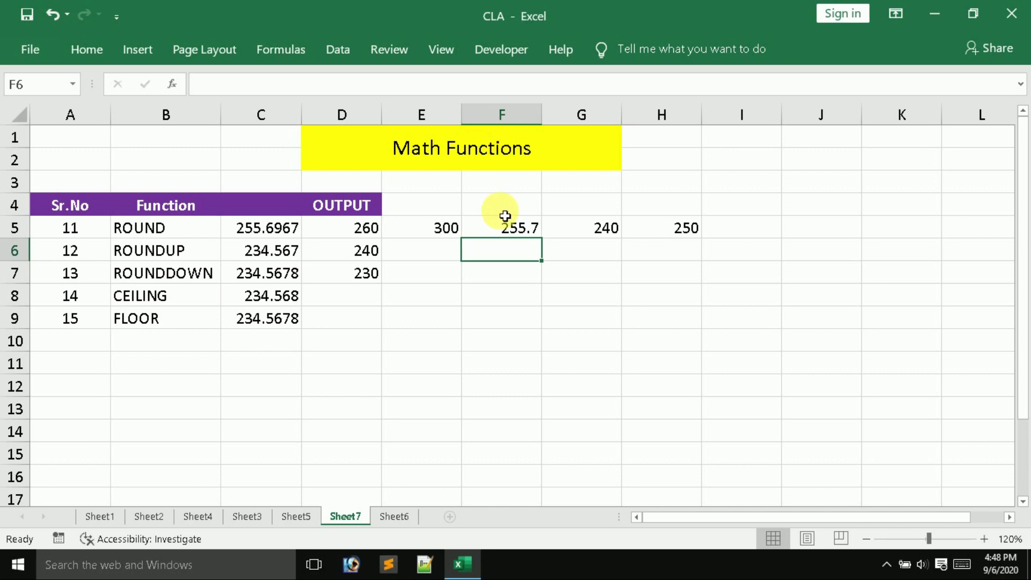
# - Increase the number format of cell F5 to five displayed decimal places and collapse the ribbon again
pyautogui.click(506, 237)
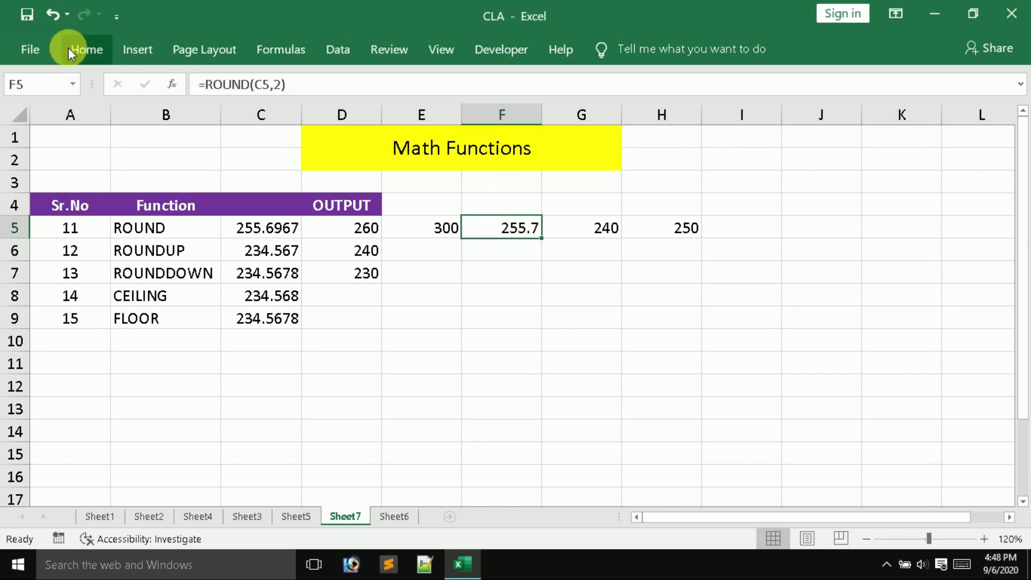
pyautogui.click(83, 49)
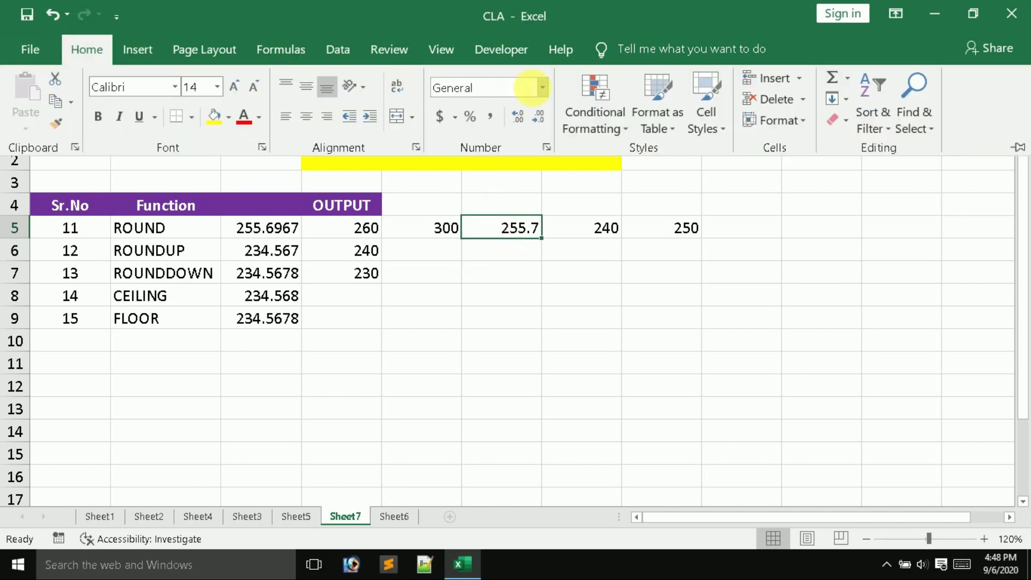
pyautogui.click(520, 120)
pyautogui.click(520, 120)
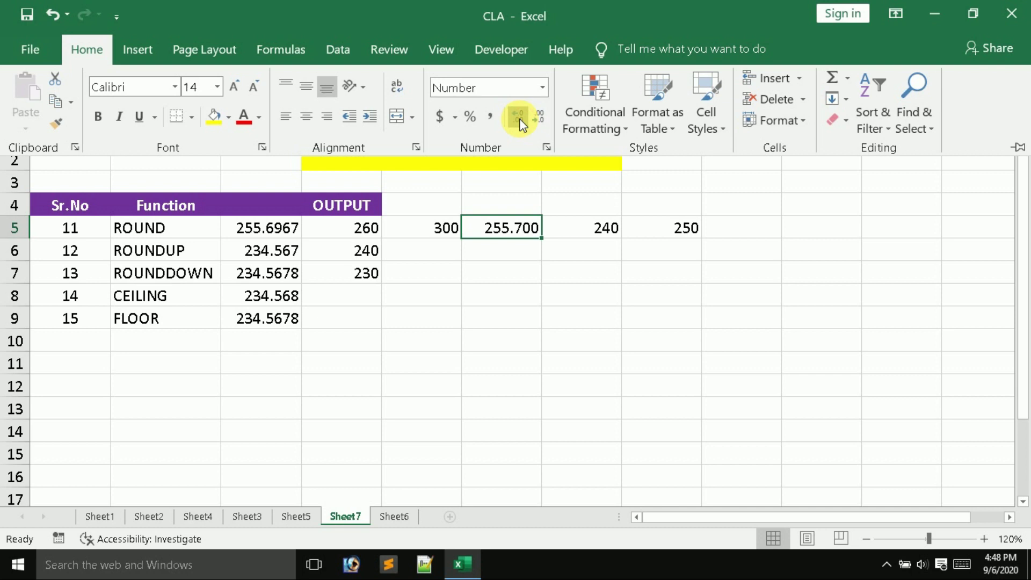
pyautogui.click(519, 121)
pyautogui.click(519, 121)
pyautogui.hotkey('ctrl', 'F1')
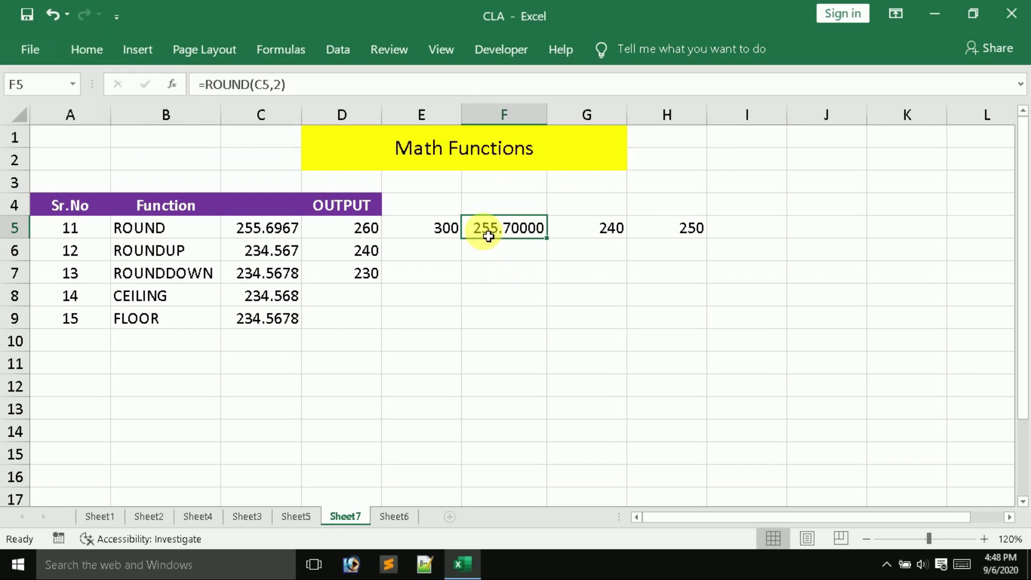
# - Set the number of digits in cell F5's ROUND formula to 4, giving =ROUND(C5,4)
pyautogui.doubleClick(507, 226)
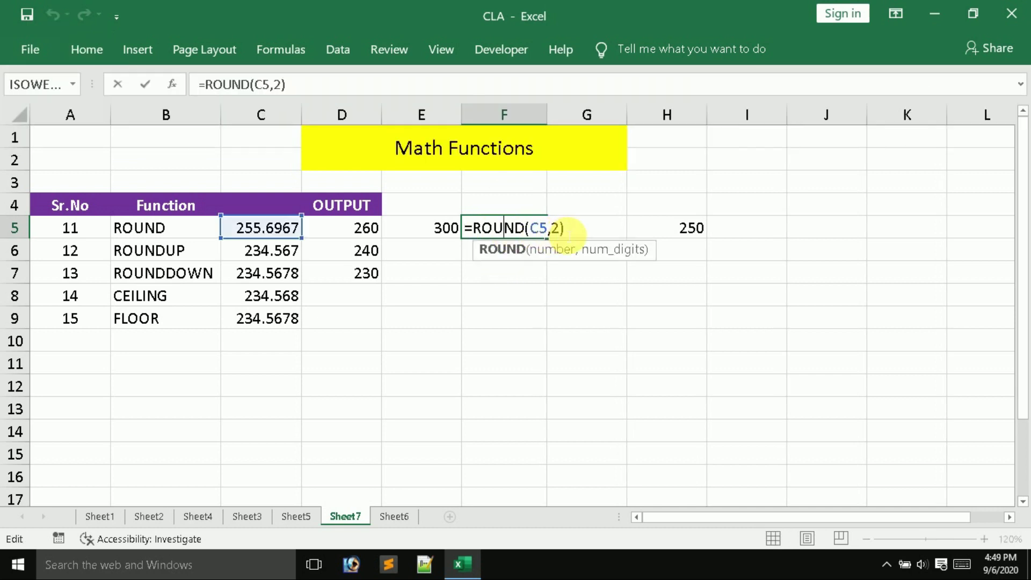
pyautogui.click(559, 229)
pyautogui.press('BackSpace')
pyautogui.write('4')
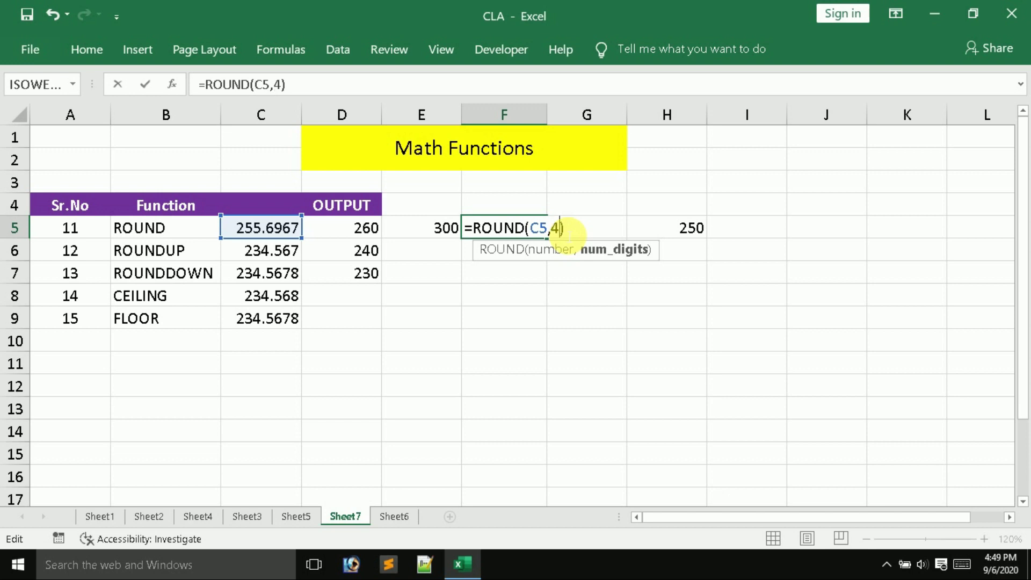
pyautogui.press('Return')
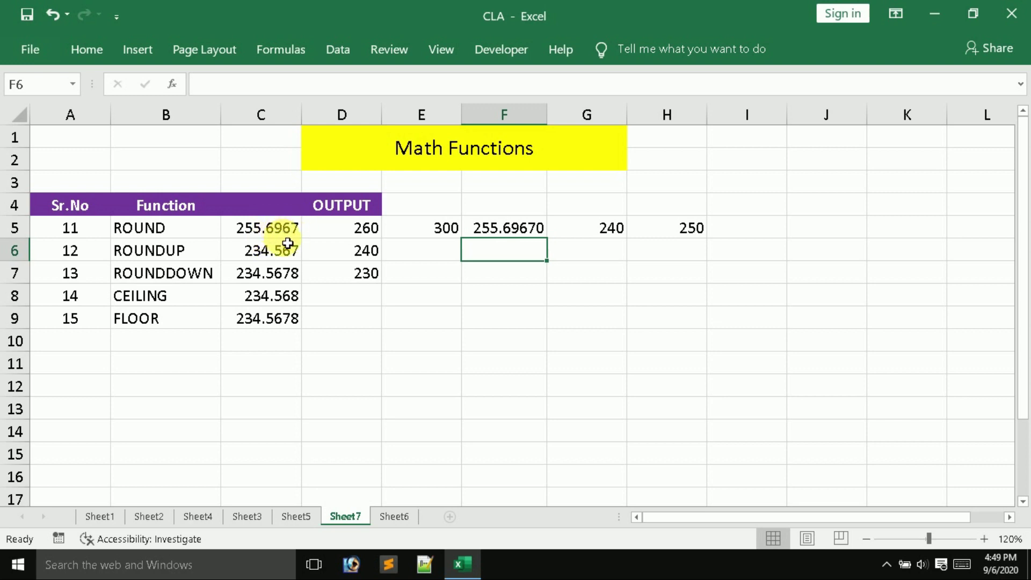
# - Edit the formula in cell F5 to =ROUND(C5,3) to round to three decimal places
pyautogui.doubleClick(528, 234)
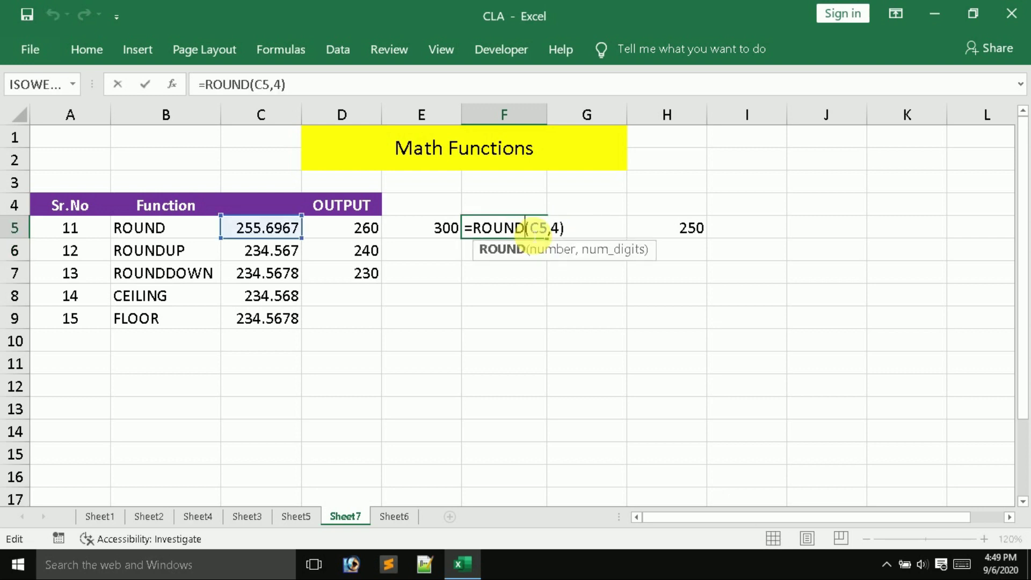
pyautogui.click(560, 229)
pyautogui.press('BackSpace')
pyautogui.write('3')
pyautogui.press('Return')
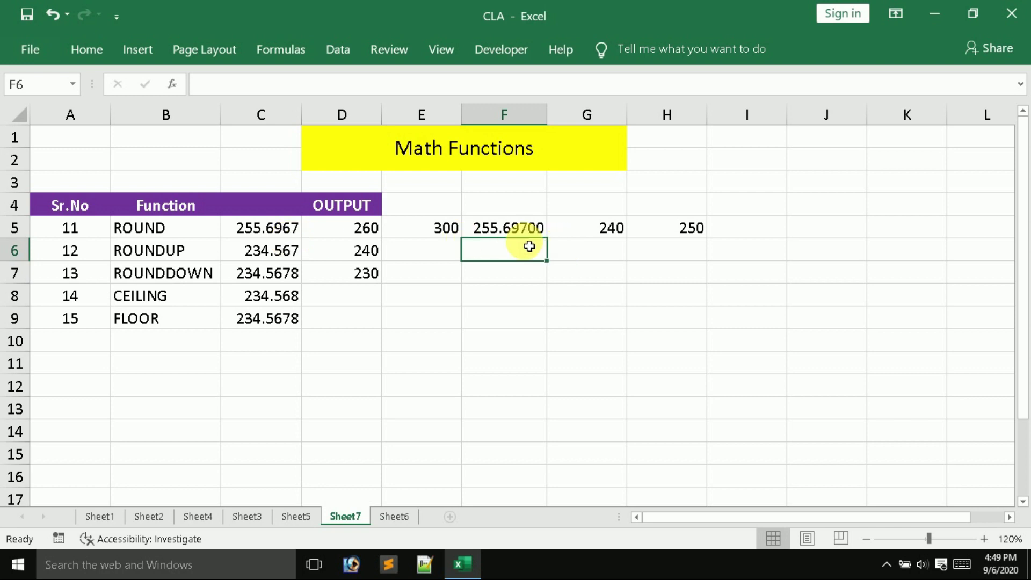
# - Set the digits argument of the ROUND formula in cell F5 back to 2
pyautogui.doubleClick(526, 229)
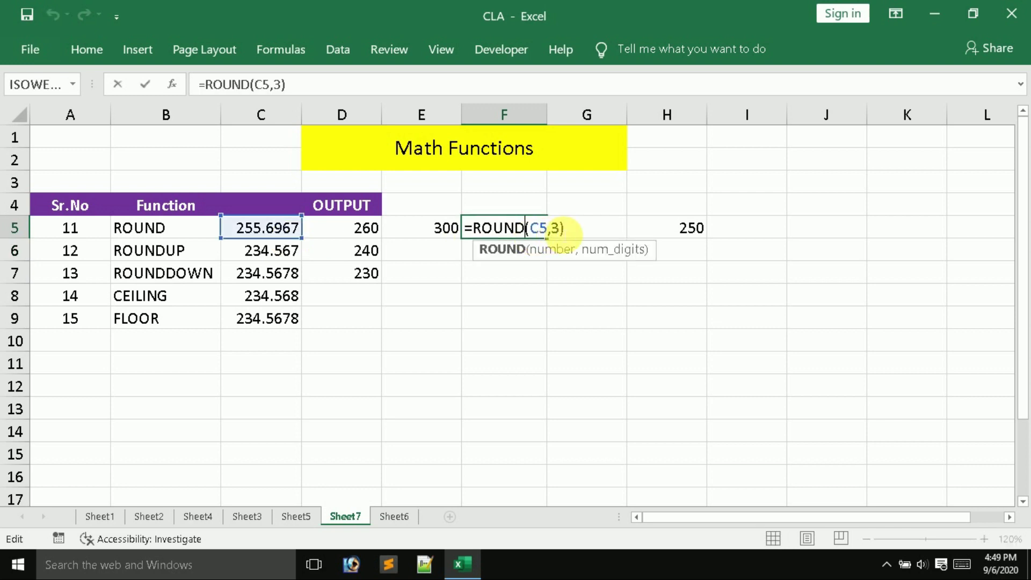
pyautogui.click(561, 229)
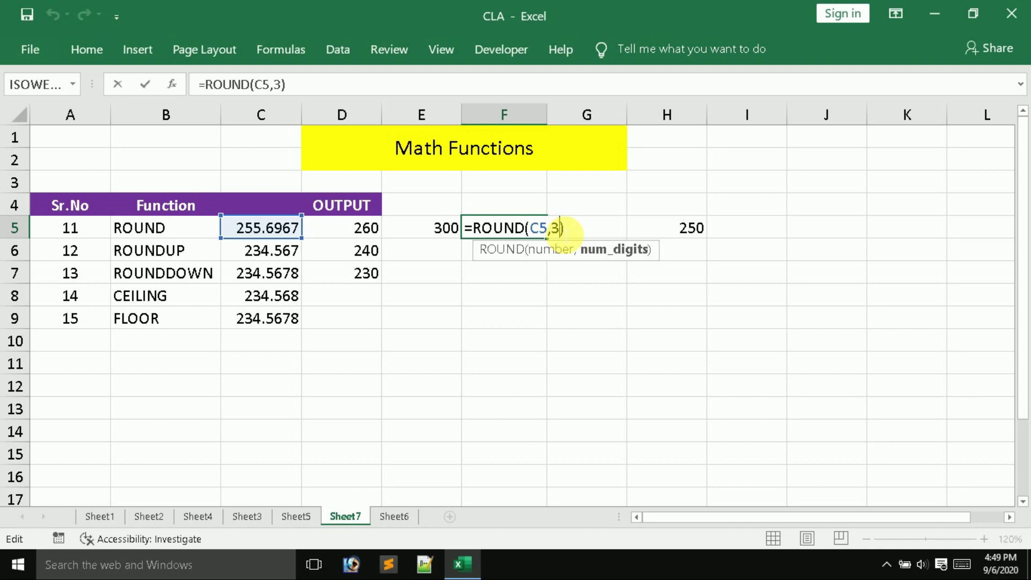
pyautogui.press('BackSpace')
pyautogui.write('2')
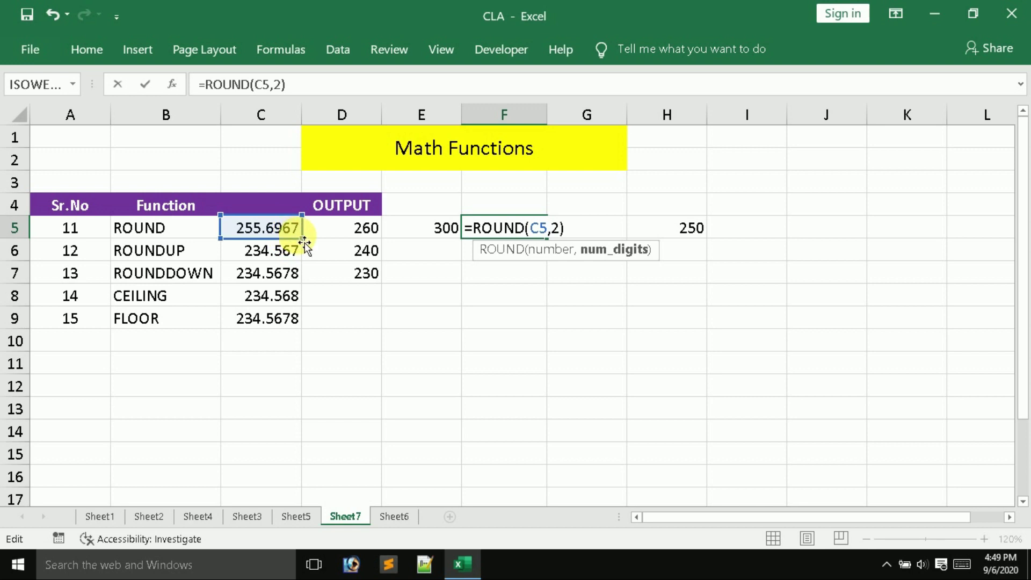
pyautogui.press('Return')
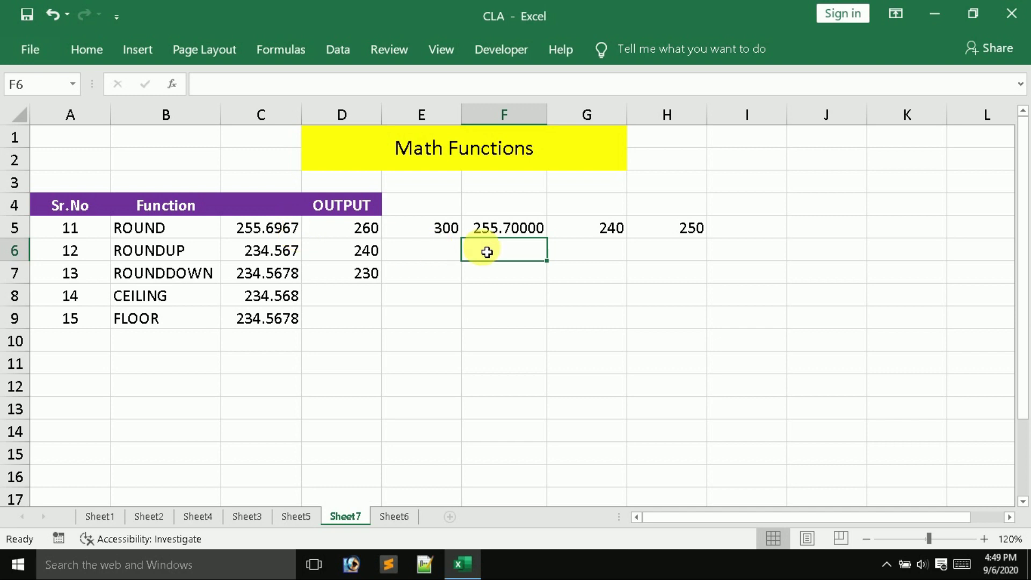
# - Change the digits argument of the ROUND formula in cell F5 to 3 again
pyautogui.doubleClick(505, 228)
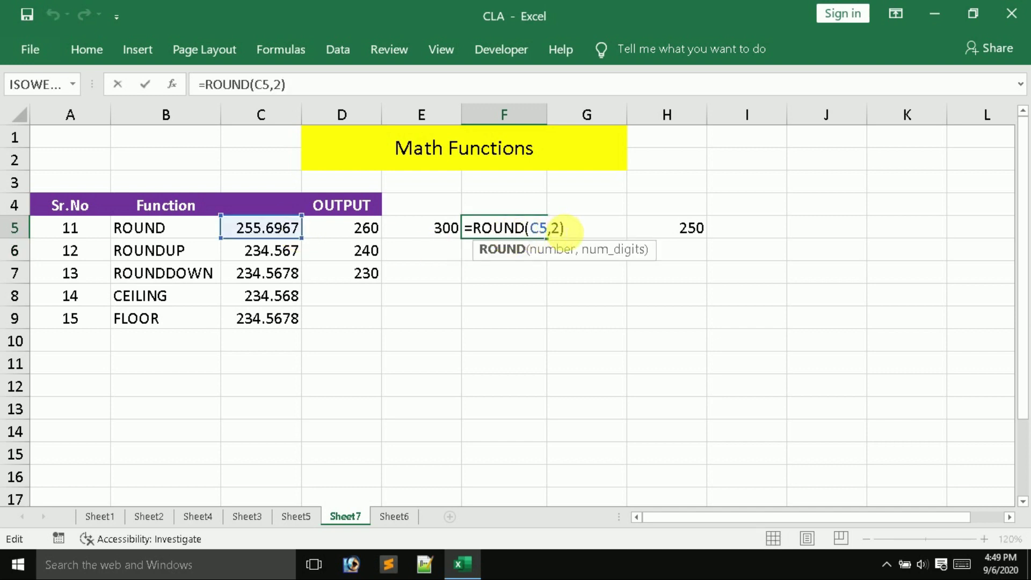
pyautogui.click(559, 228)
pyautogui.press('BackSpace')
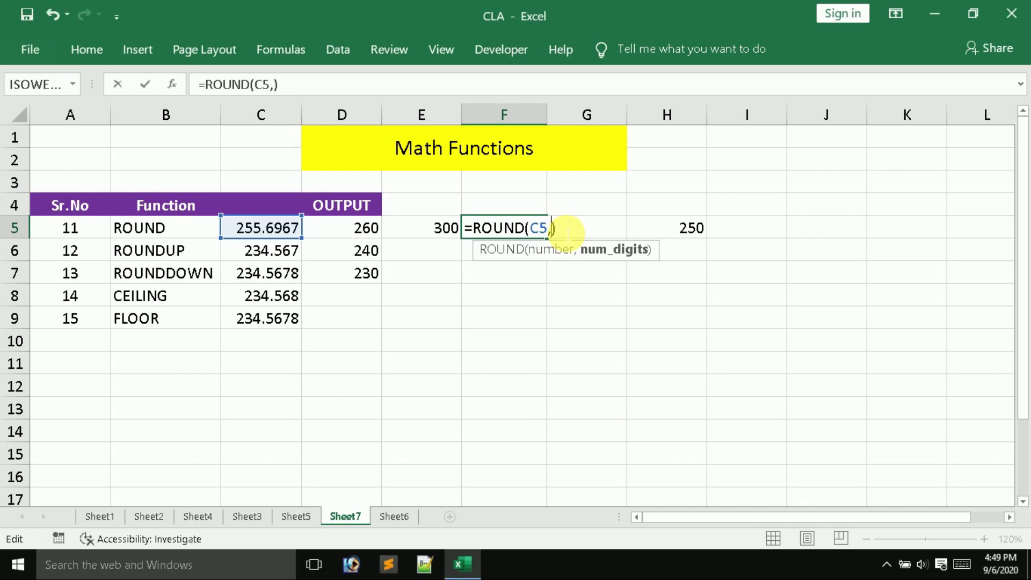
pyautogui.write('3')
pyautogui.press('Return')
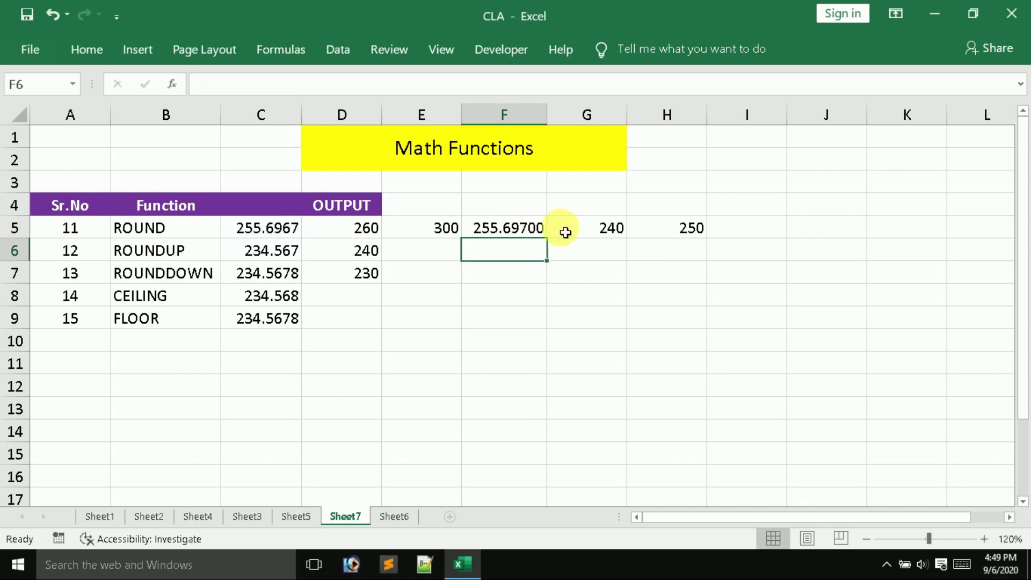
# - Set the number of digits in cell F5's ROUND formula to 4, giving =ROUND(C5,4)
pyautogui.click(528, 228)
pyautogui.doubleClick(529, 228)
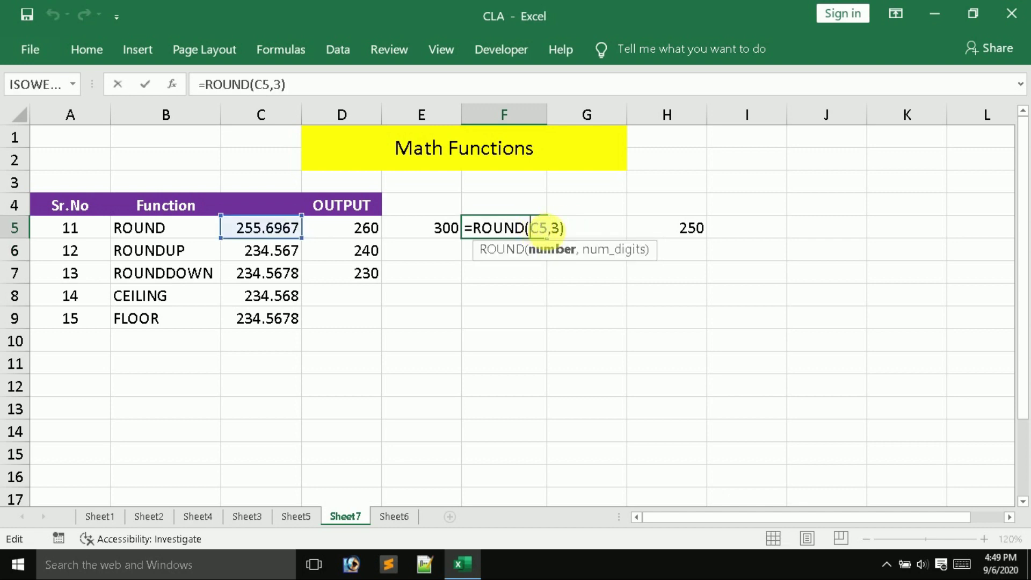
pyautogui.click(558, 228)
pyautogui.press('BackSpace')
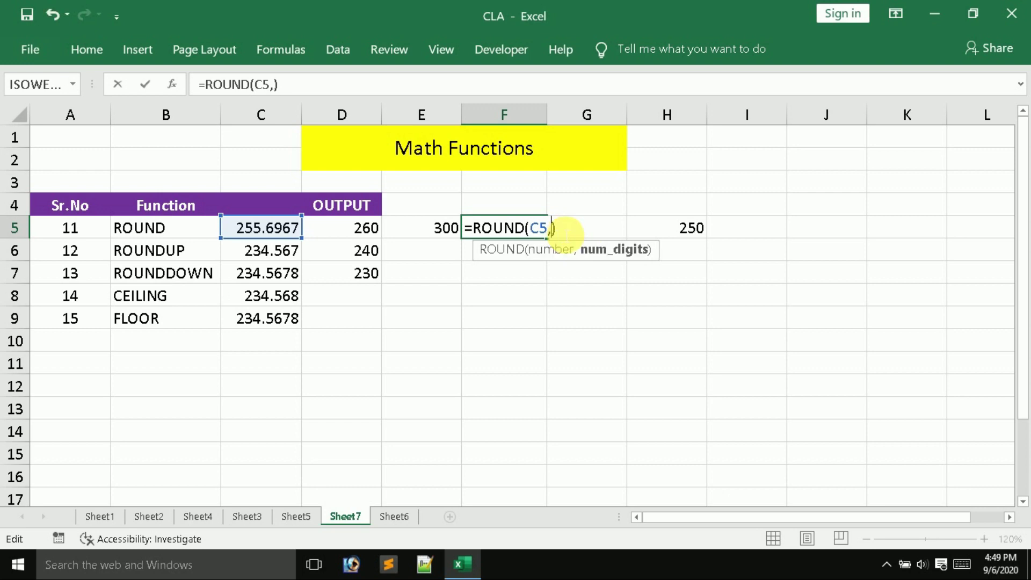
pyautogui.write('4')
pyautogui.press('Return')
pyautogui.click(541, 230)
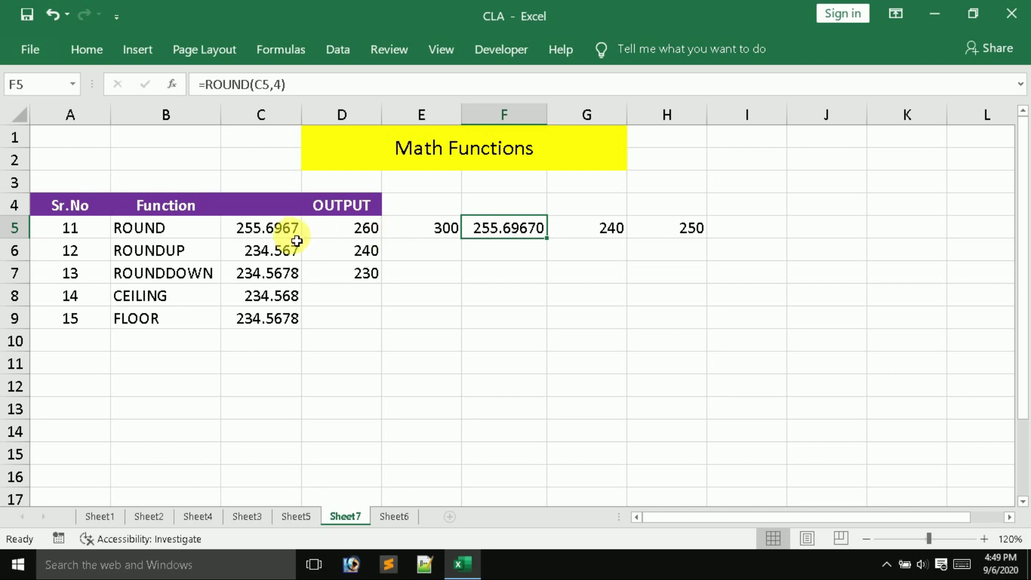
# - Reduce the digits argument of the ROUND formula in cell F5 to 1
pyautogui.click(513, 229)
pyautogui.doubleClick(513, 230)
pyautogui.click(562, 228)
pyautogui.press('BackSpace')
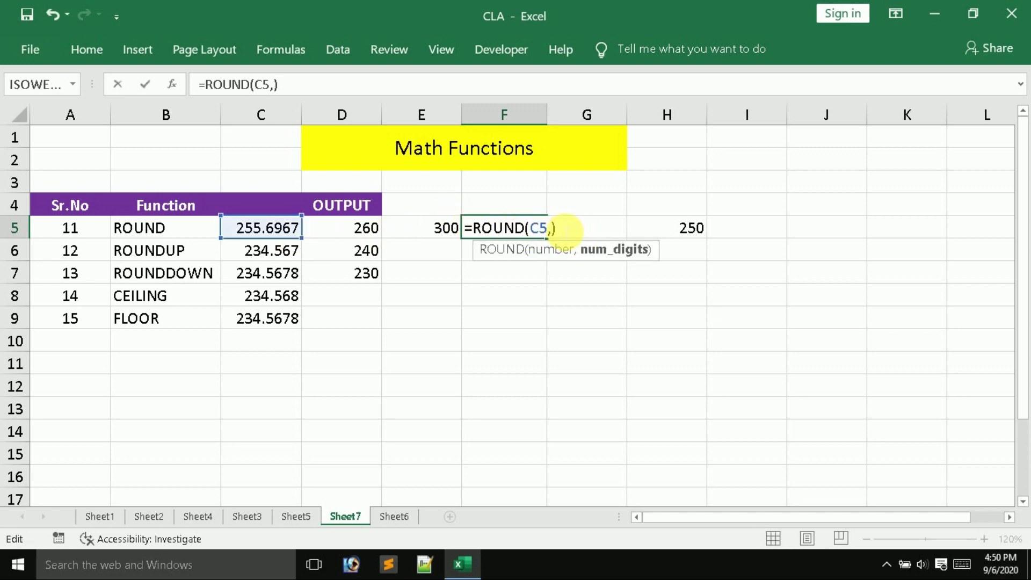
pyautogui.hotkey('ctrl', 'Return')
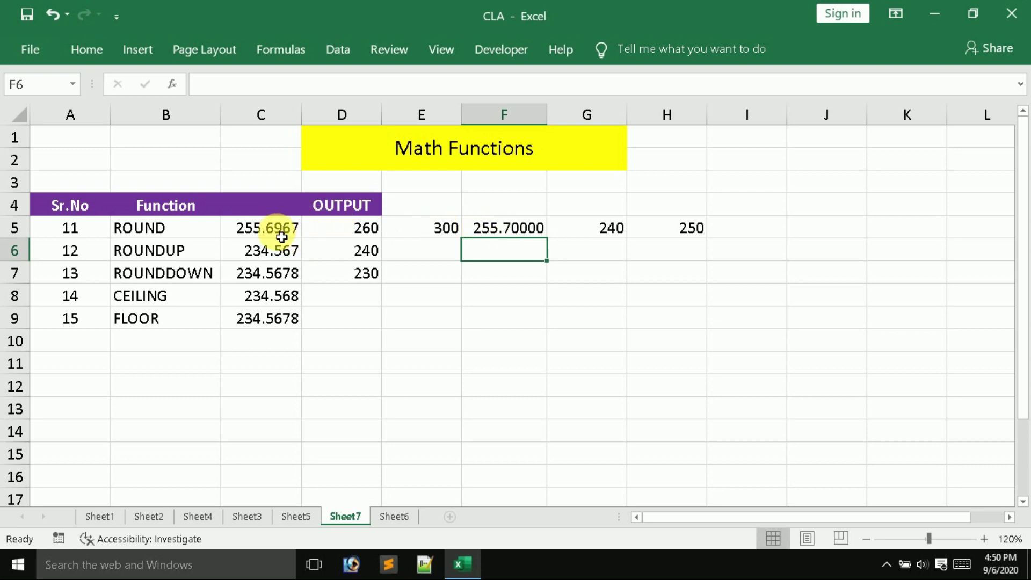
pyautogui.doubleClick(526, 228)
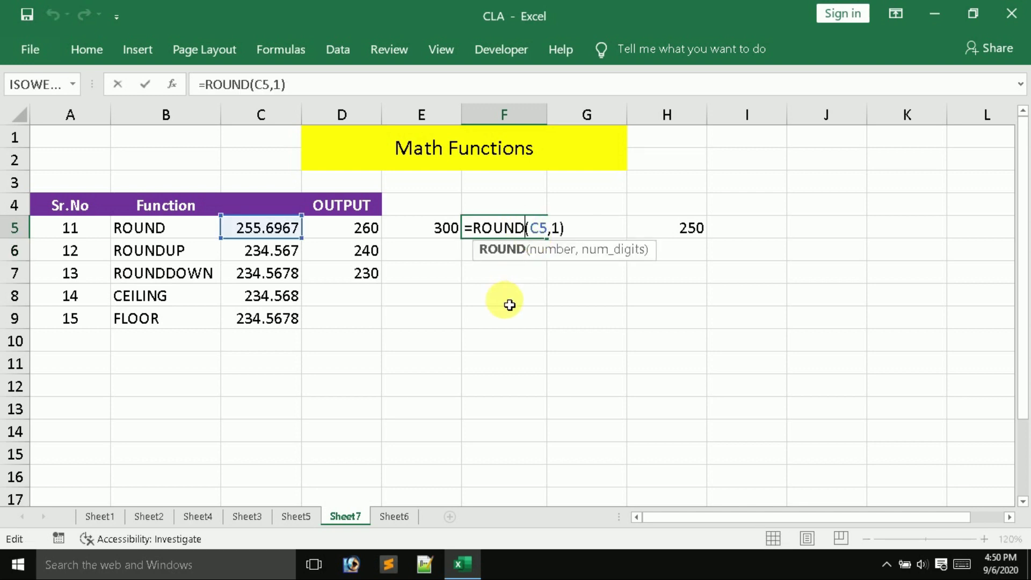
pyautogui.press('Return')
# - Decrease the number format of cell F5 by one place to show four decimals
pyautogui.click(522, 231)
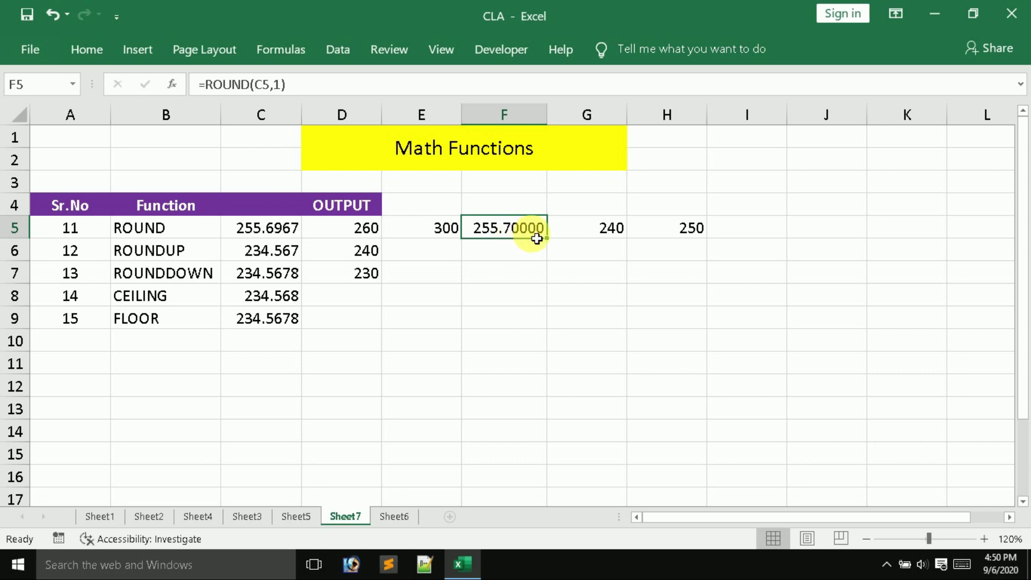
pyautogui.click(87, 48)
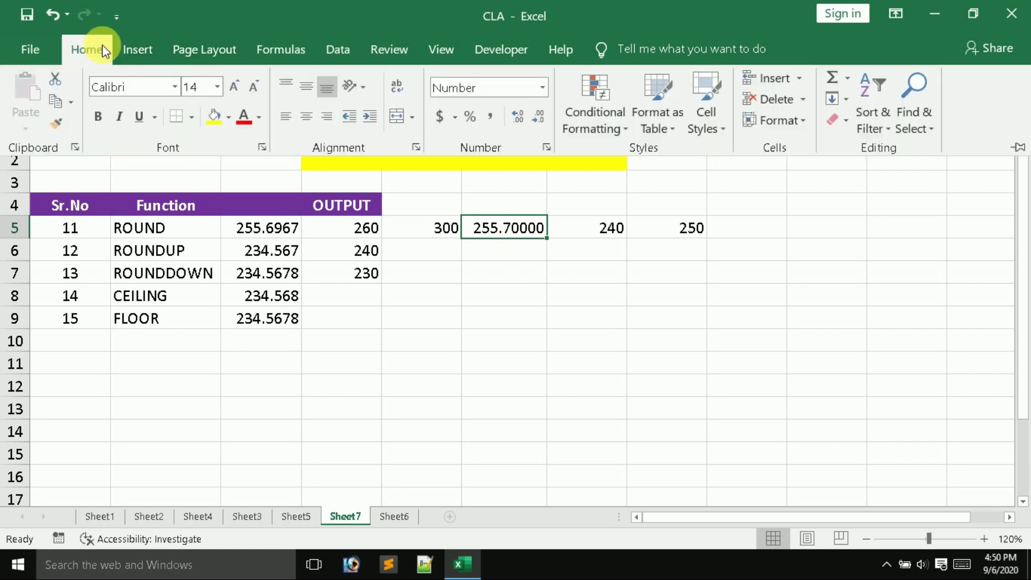
pyautogui.click(537, 117)
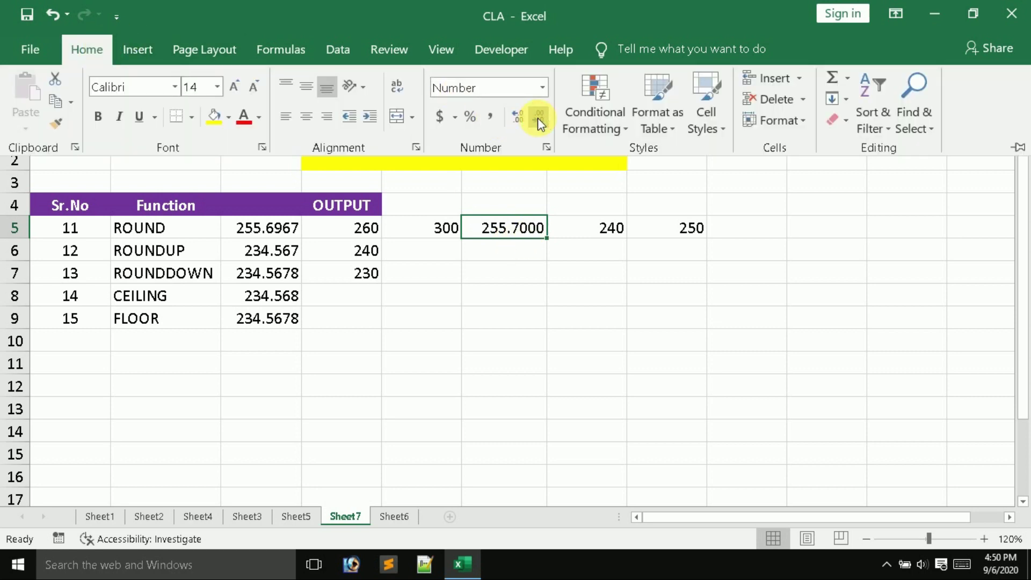
pyautogui.click(426, 304)
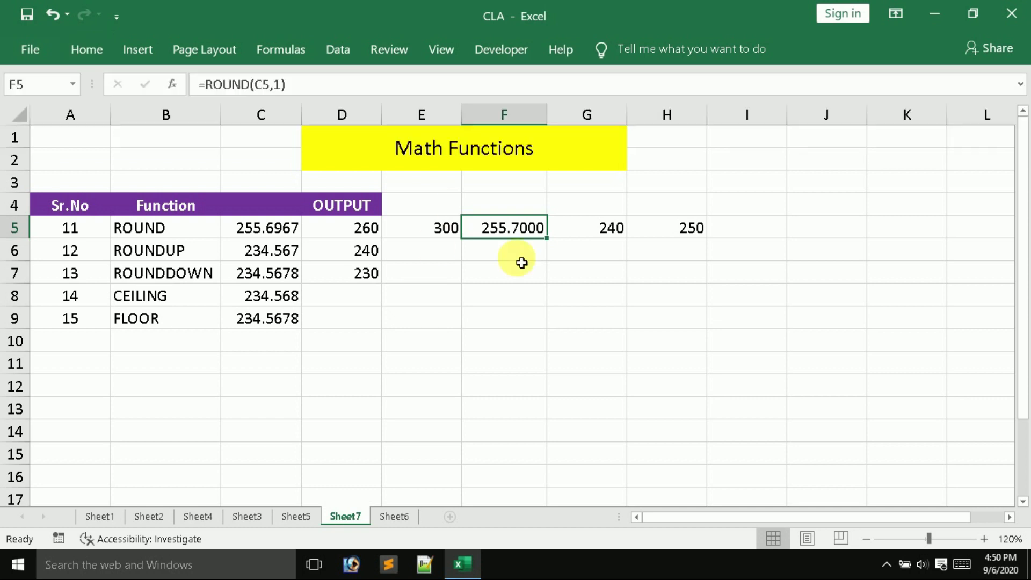
# - Edit cell F5's formula to =ROUND(C5,3) to round to three decimal places
pyautogui.doubleClick(524, 228)
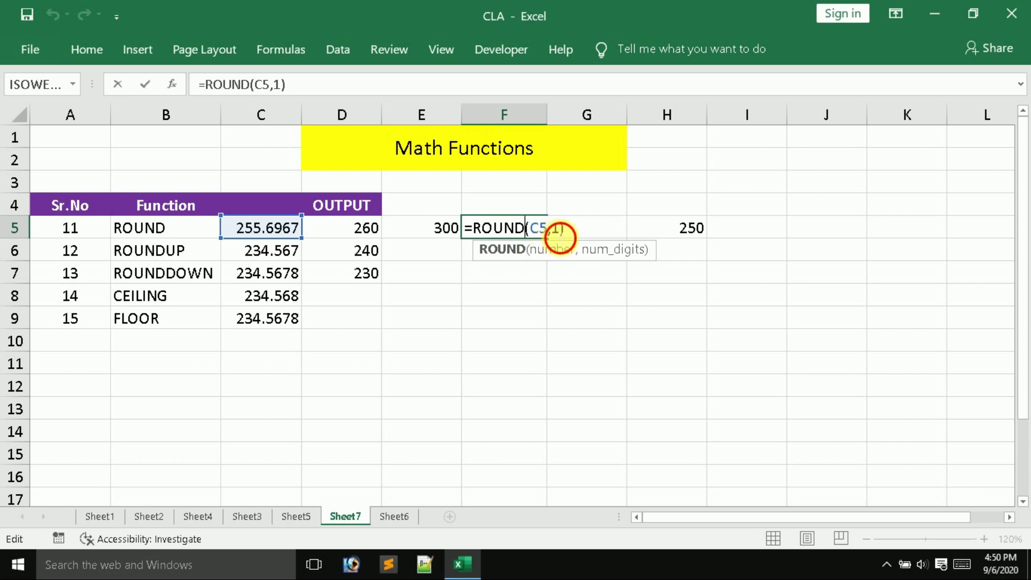
pyautogui.click(552, 230)
pyautogui.press('Delete')
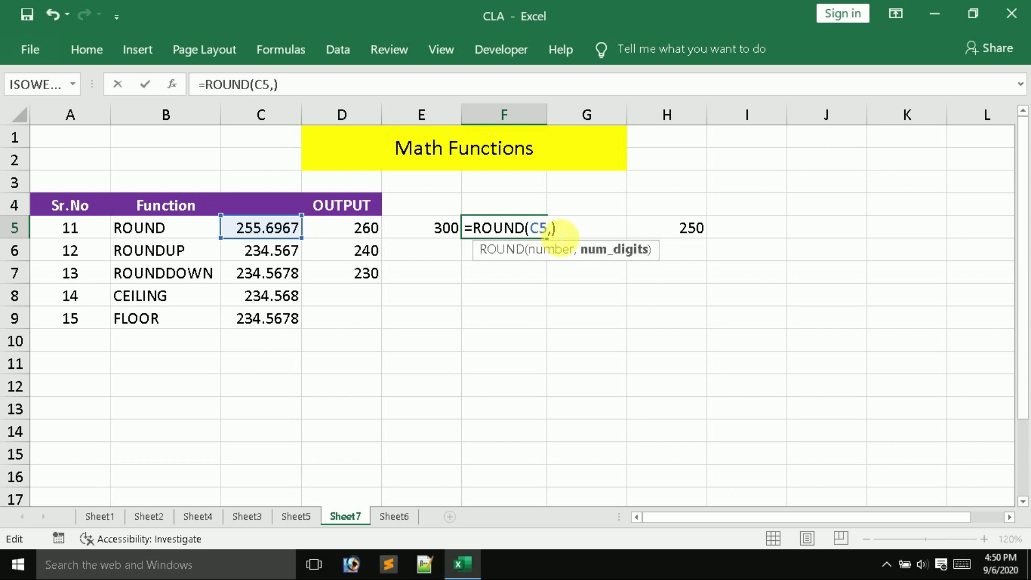
pyautogui.write('3')
pyautogui.press('Return')
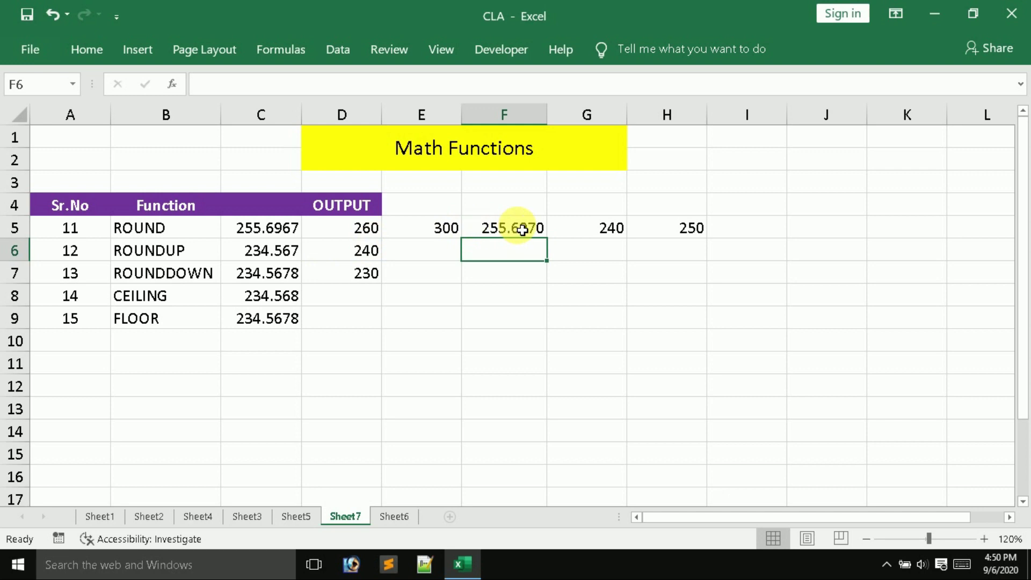
# - Set the digits argument of the ROUND formula in cell F5 to 2
pyautogui.doubleClick(522, 229)
pyautogui.click(558, 228)
pyautogui.press('BackSpace')
pyautogui.write('2')
pyautogui.press('Return')
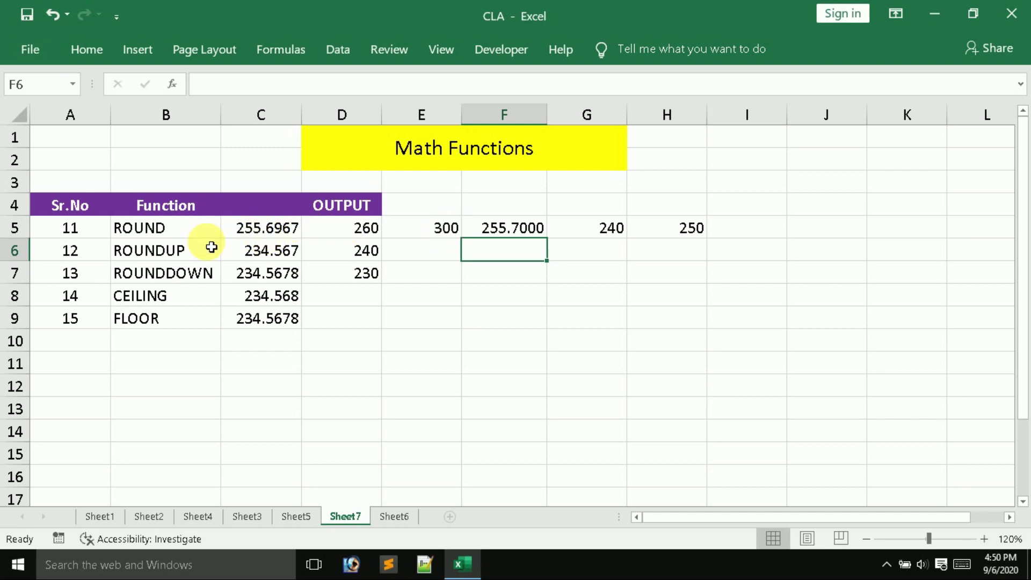
# - Compare the negative-digit ROUND formula in cell D5 with the positive-digit one in cell F5
pyautogui.click(371, 231)
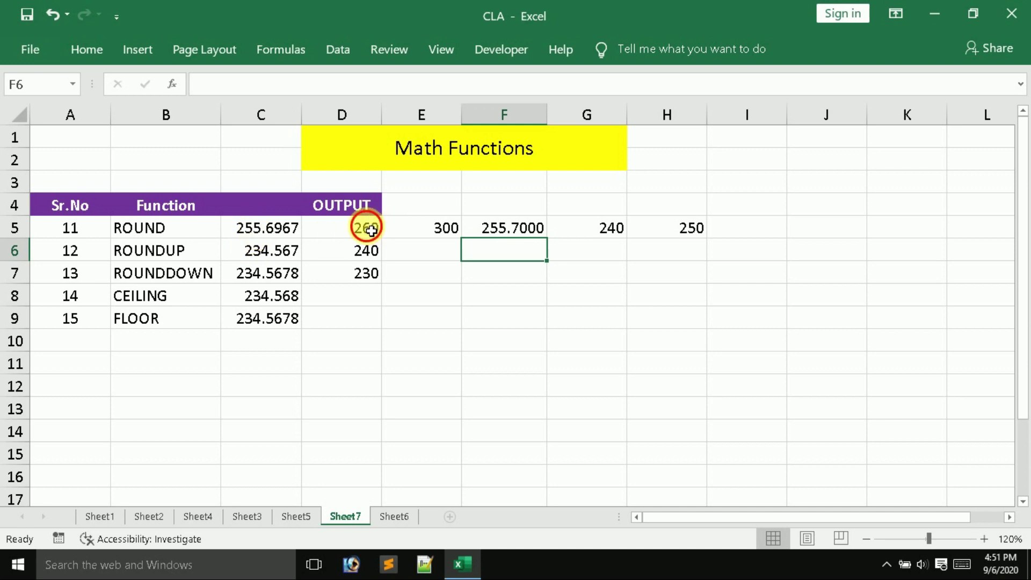
pyautogui.doubleClick(372, 231)
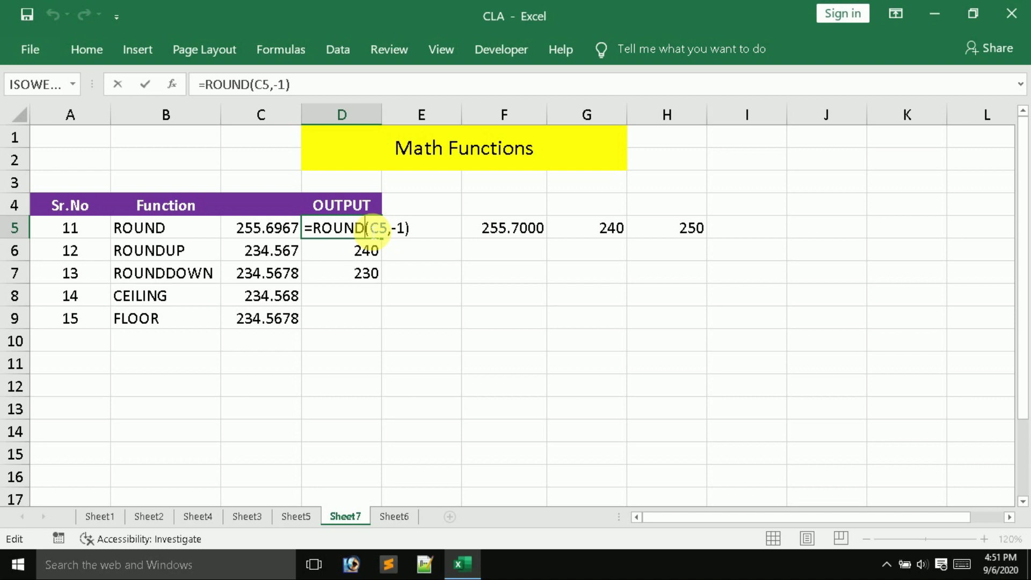
pyautogui.press('Return')
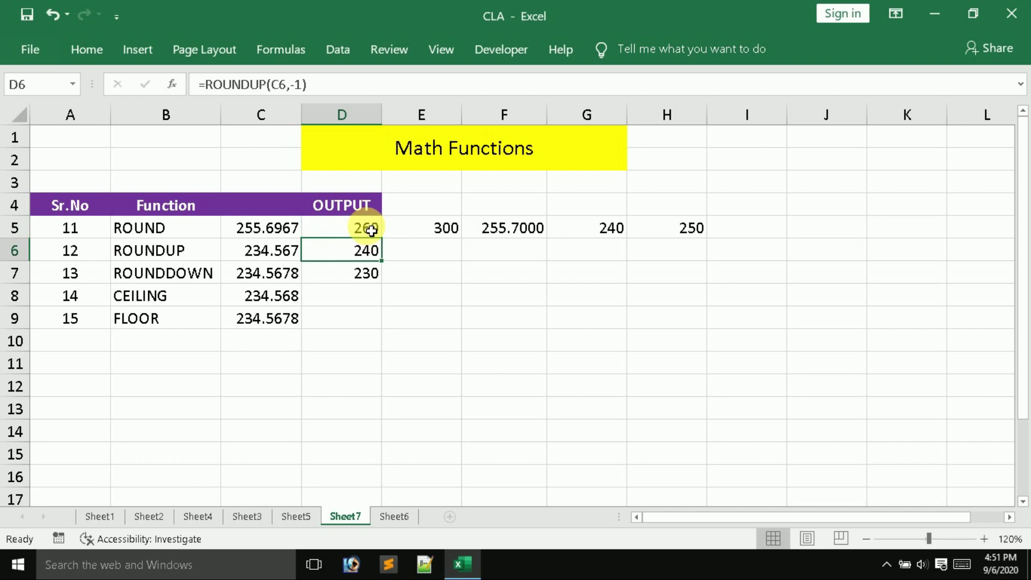
pyautogui.click(514, 231)
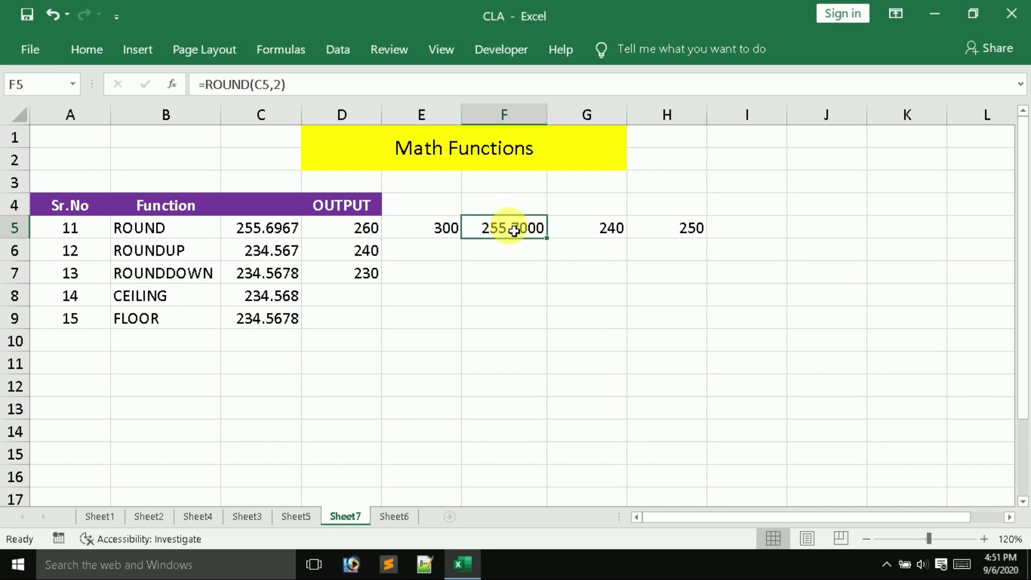
pyautogui.doubleClick(513, 231)
pyautogui.press('Return')
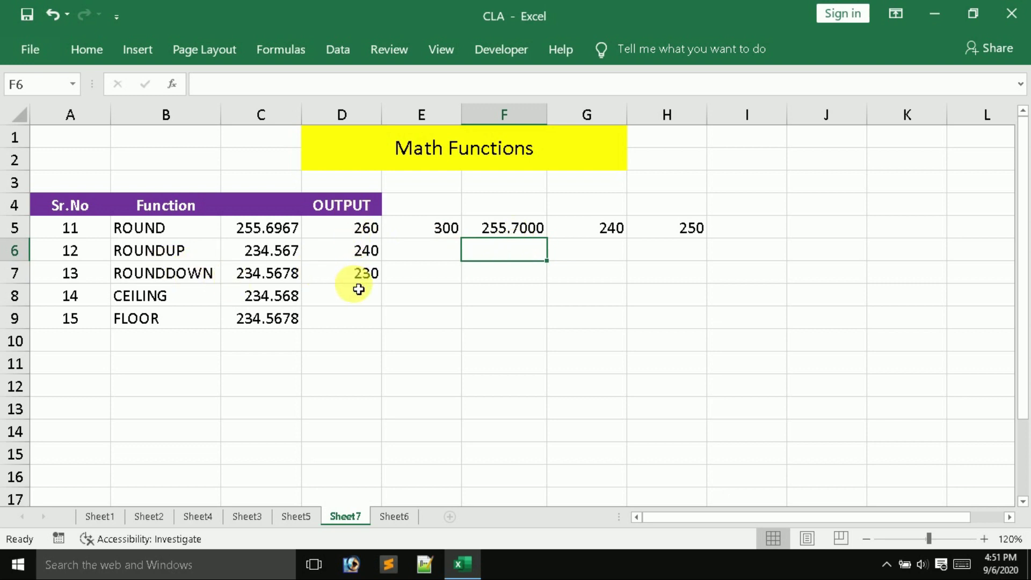
pyautogui.click(332, 301)
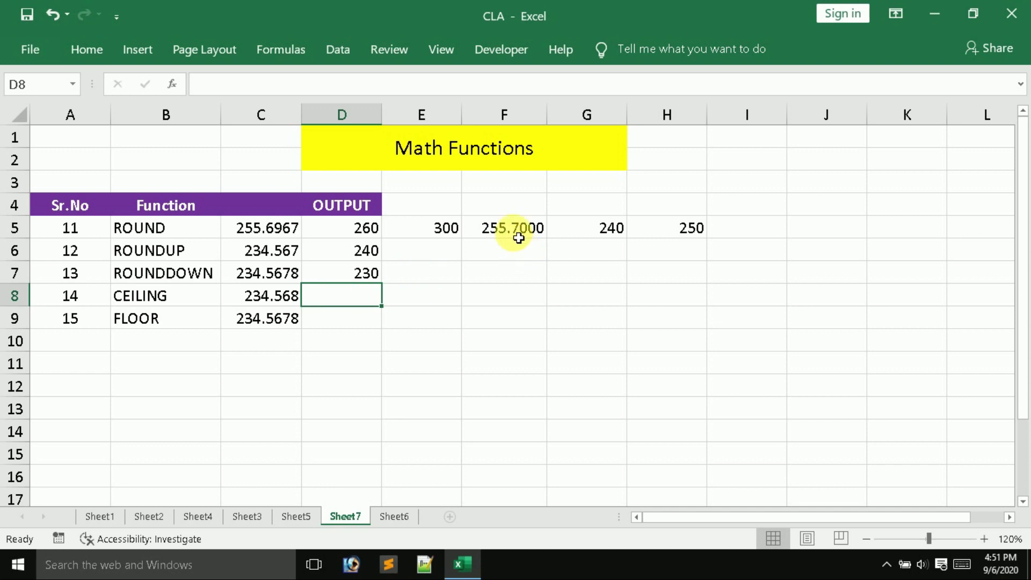
pyautogui.moveTo(495, 227); pyautogui.dragTo(520, 280)
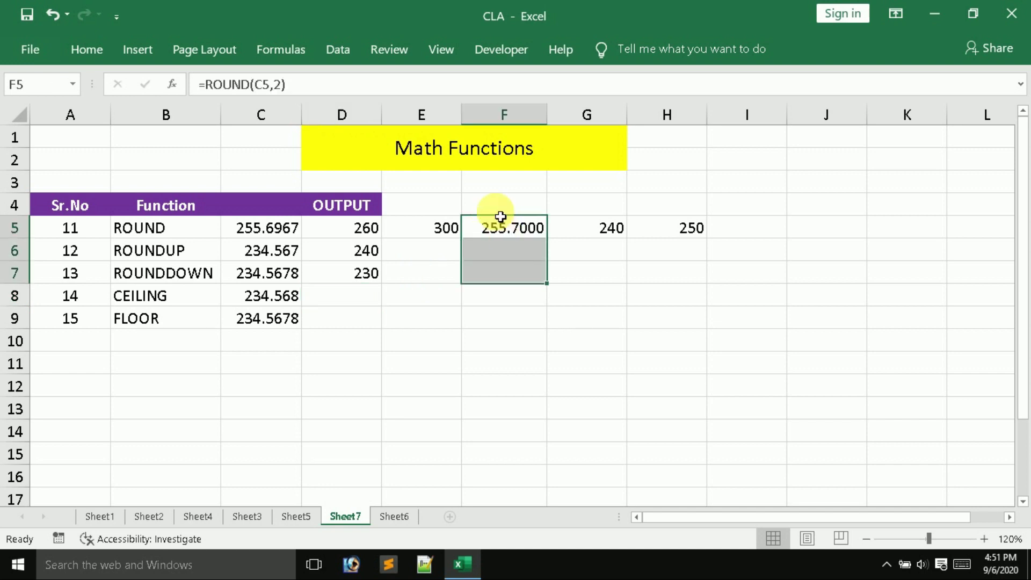
# - Enter =CEILING(C8,1) in cell D8 to round the CEILING row's value up to a multiple of 1
pyautogui.click(356, 304)
pyautogui.write('=')
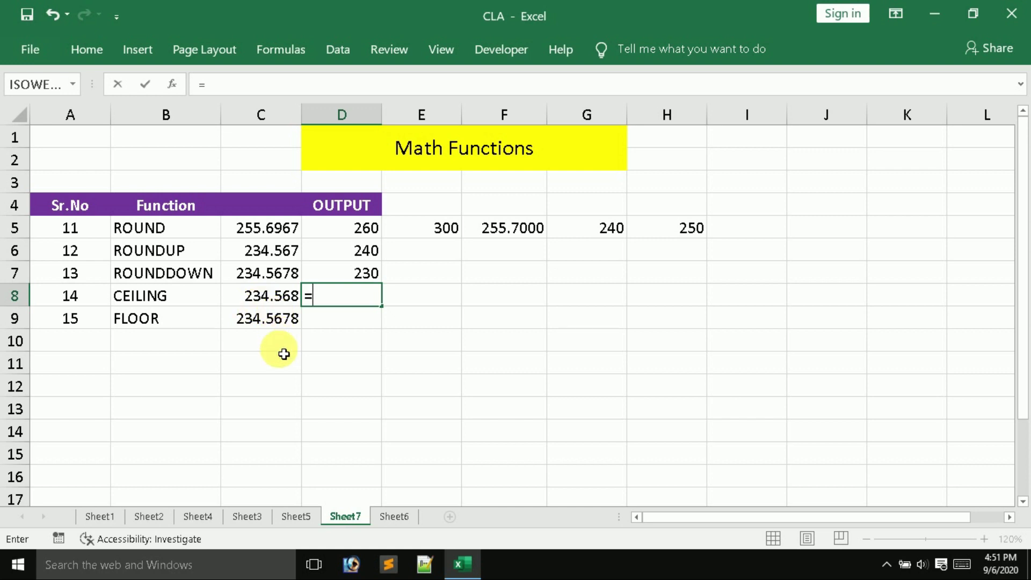
pyautogui.write('CE')
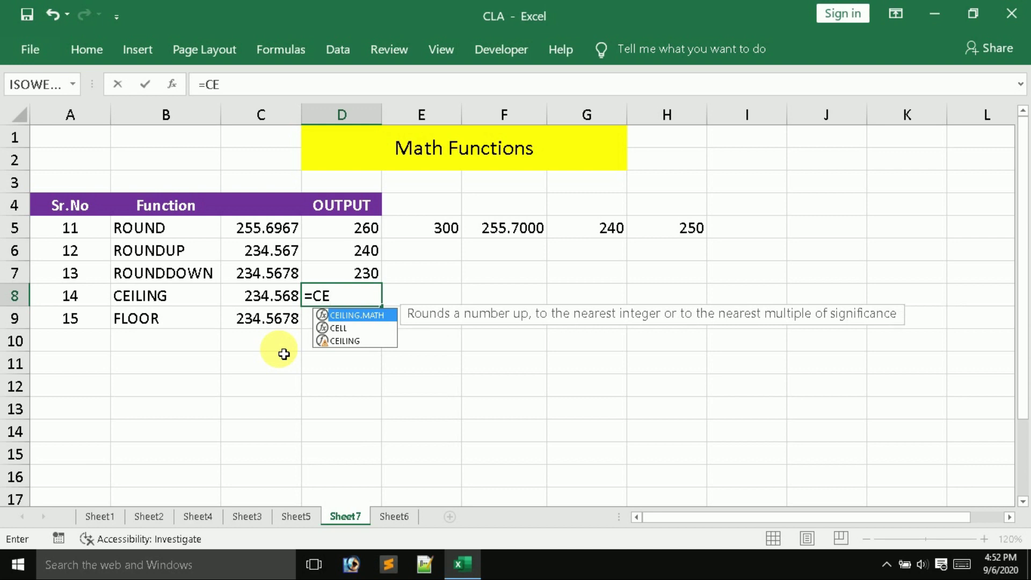
pyautogui.press('Down')
pyautogui.press('Down')
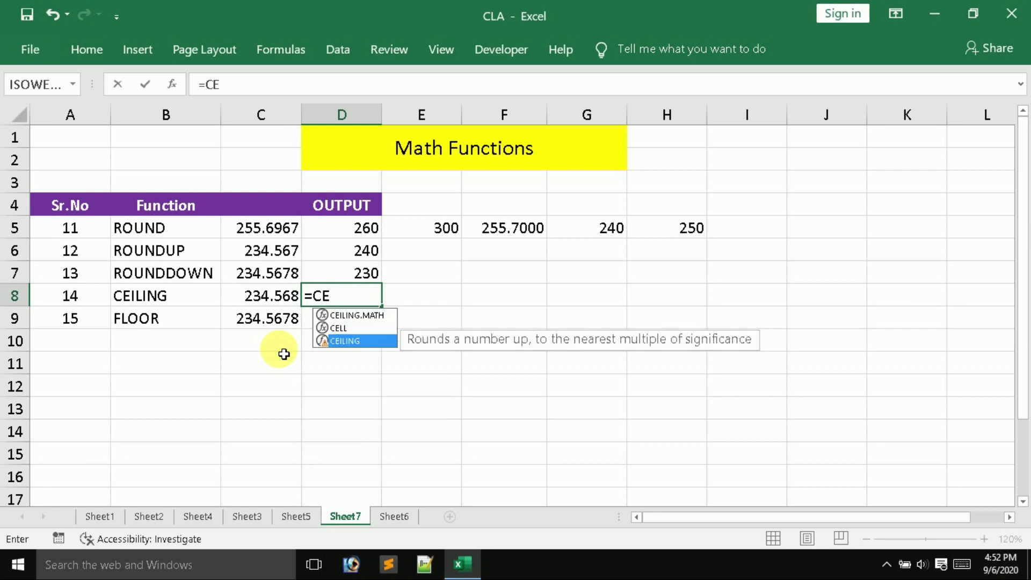
pyautogui.press('Tab')
pyautogui.click(250, 303)
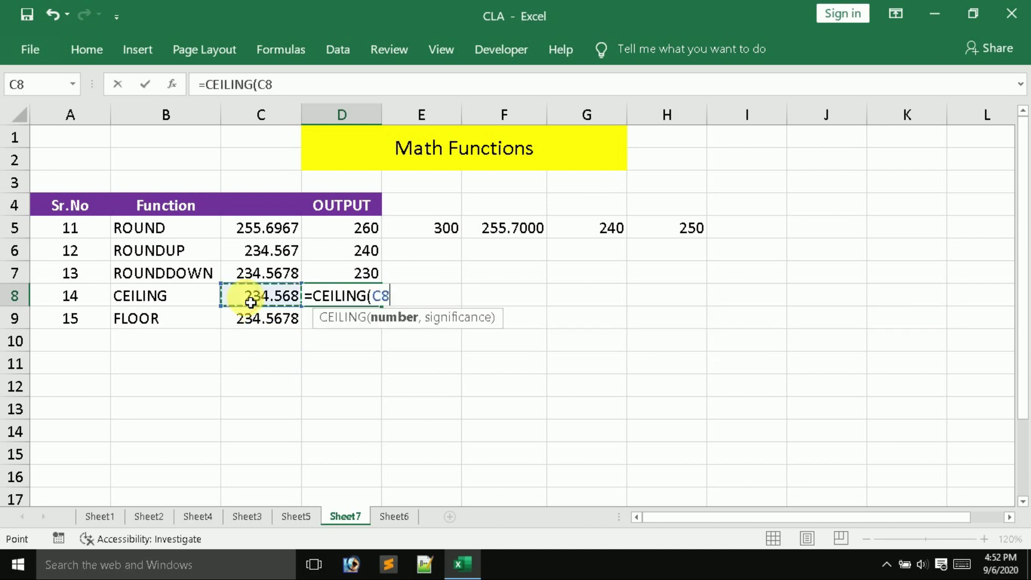
pyautogui.write(',')
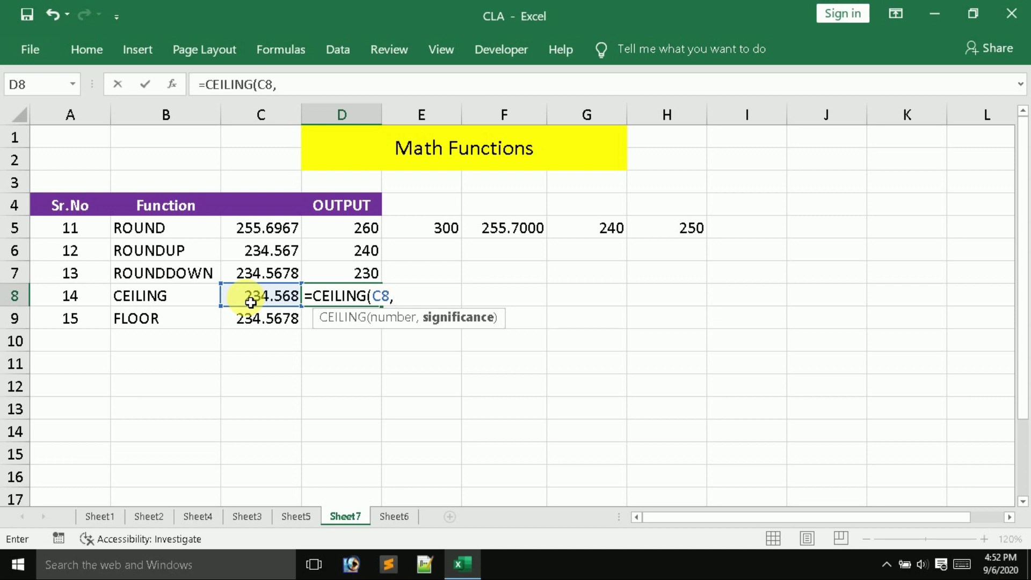
pyautogui.write('1)')
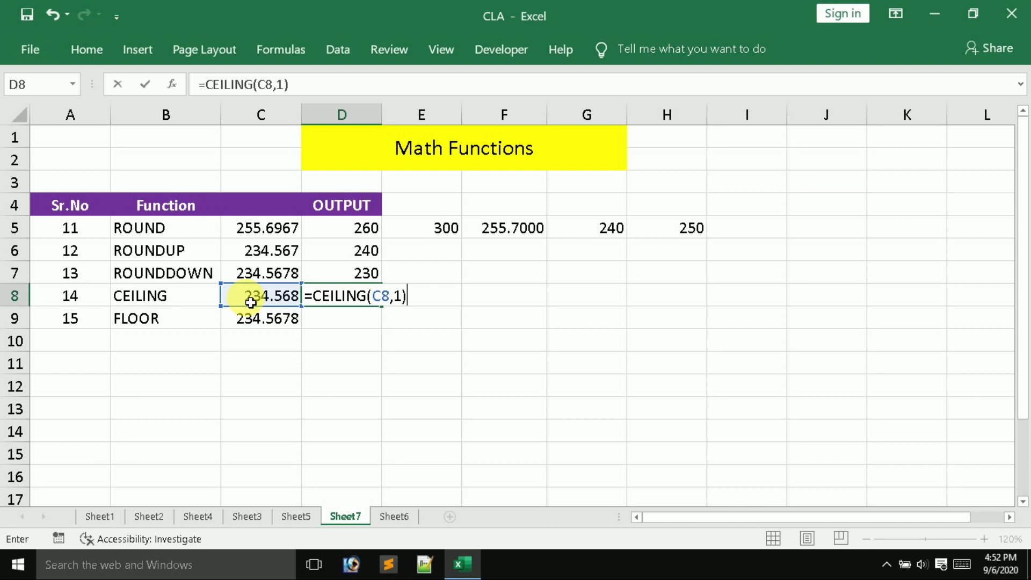
pyautogui.press('Return')
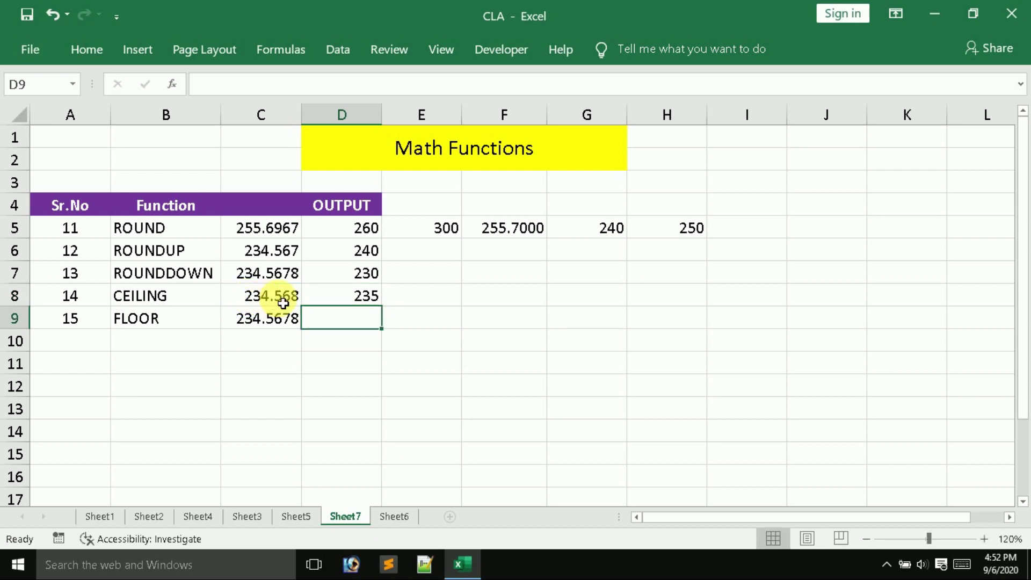
# - Set the significance in cell D8's CEILING formula to 2, giving =CEILING(C8,2)
pyautogui.click(361, 295)
pyautogui.doubleClick(356, 296)
pyautogui.click(405, 296)
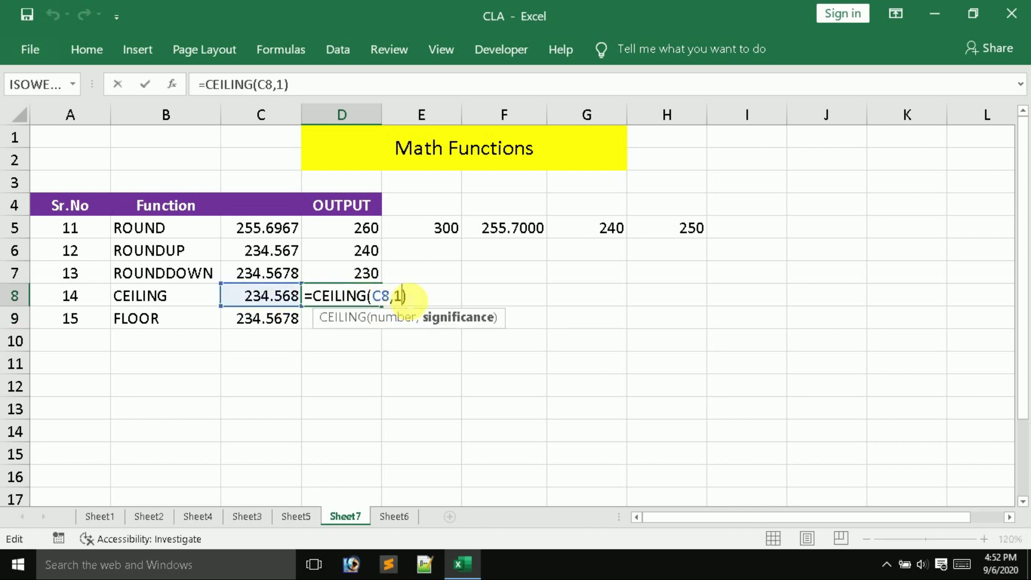
pyautogui.press('BackSpace')
pyautogui.write('2')
pyautogui.press('Return')
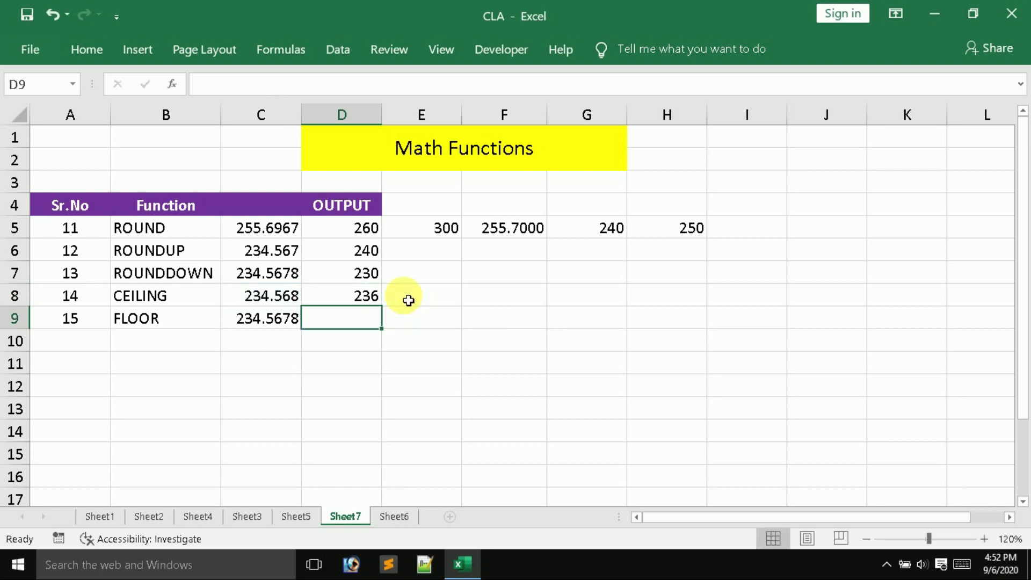
# - Change the significance argument of the CEILING formula in cell D8 to 3
pyautogui.click(352, 297)
pyautogui.doubleClick(370, 296)
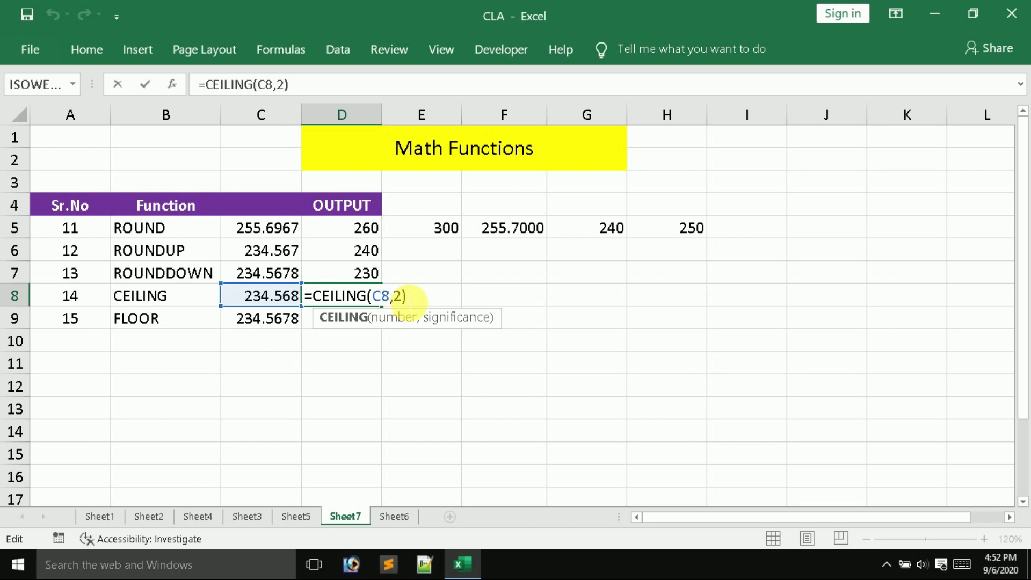
pyautogui.press('BackSpace')
pyautogui.write('3')
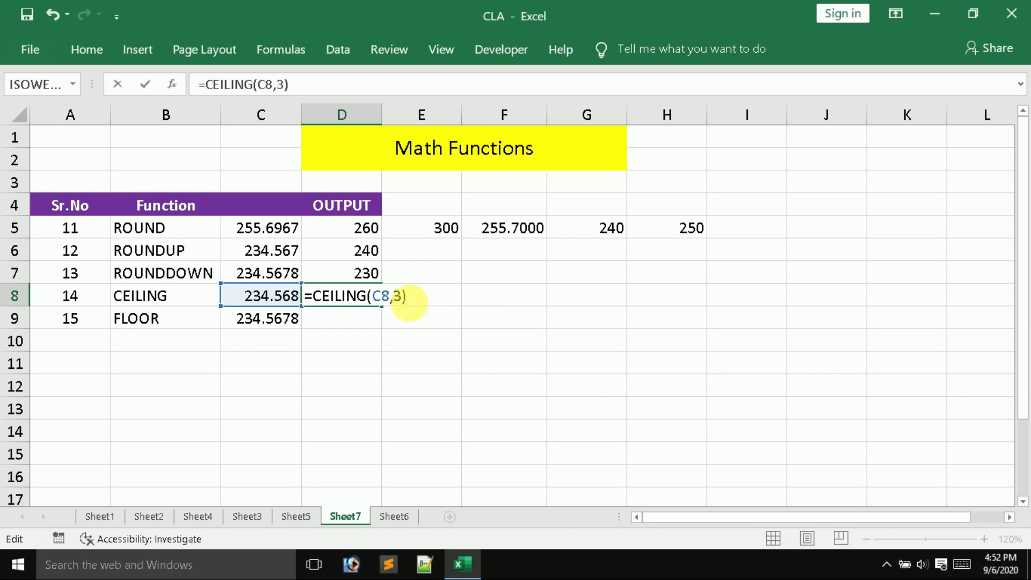
pyautogui.press('Return')
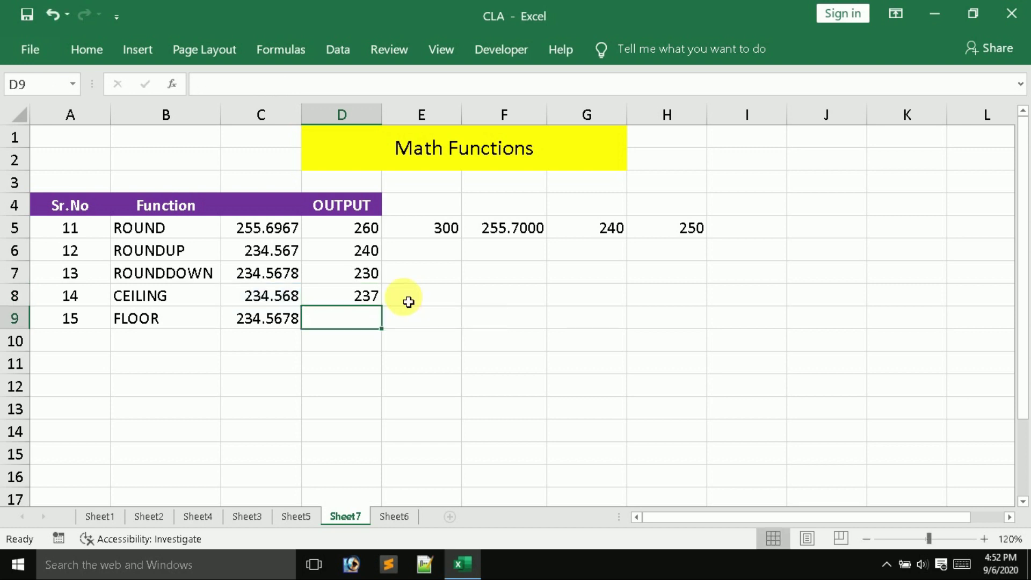
# - Edit the CEILING formula in cell D8 to use a significance of 4
pyautogui.doubleClick(376, 296)
pyautogui.click(401, 296)
pyautogui.press('BackSpace')
pyautogui.write('4')
pyautogui.press('Return')
# - Set the significance of the CEILING formula in cell D8 back to 1
pyautogui.doubleClick(369, 296)
pyautogui.click(403, 297)
pyautogui.press('BackSpace')
pyautogui.write('1')
pyautogui.press('Return')
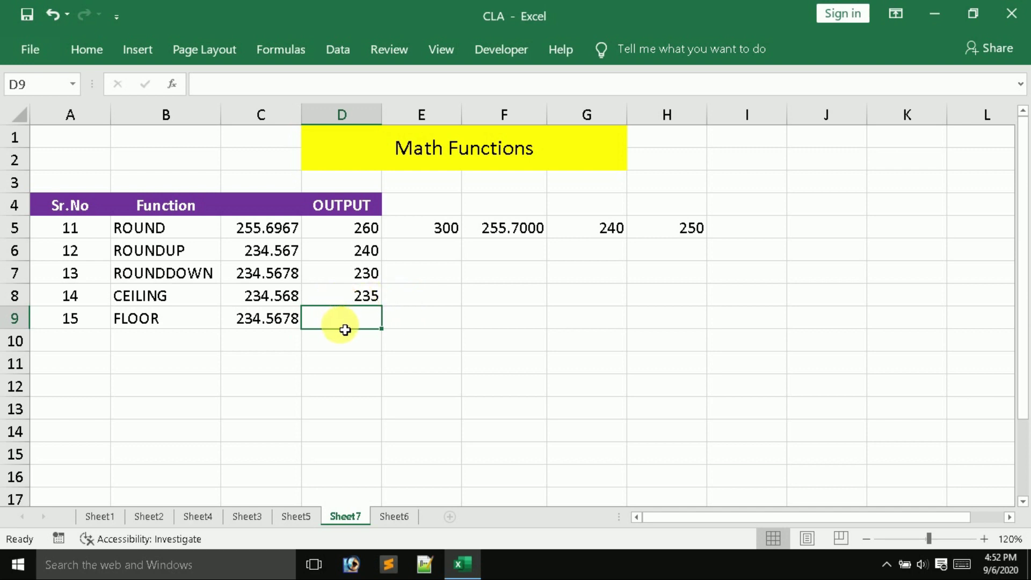
# - Enter =FLOOR(C9,1) in cell D9 to round the C9 value down with a significance of 1
pyautogui.write('=')
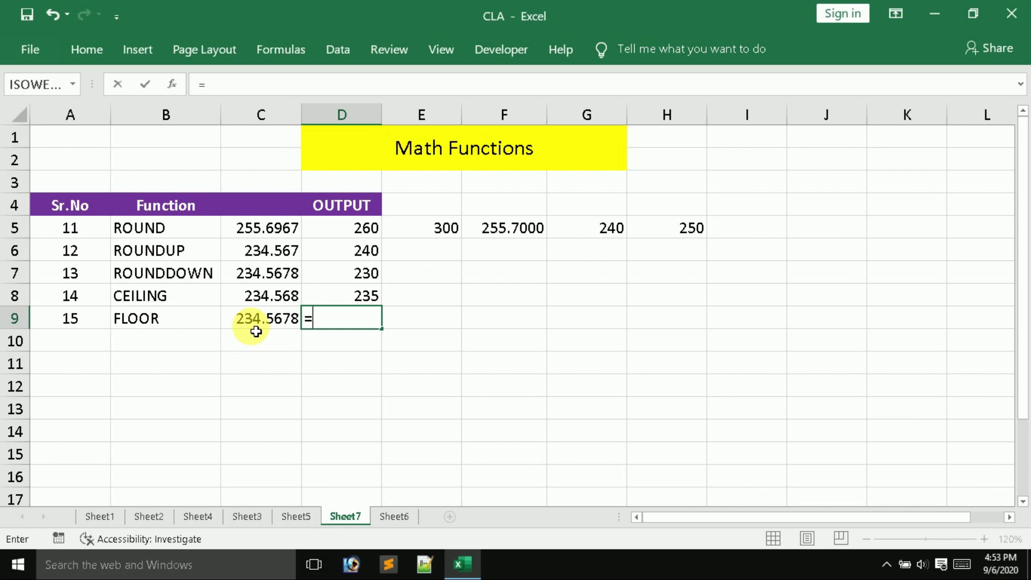
pyautogui.write('FLO')
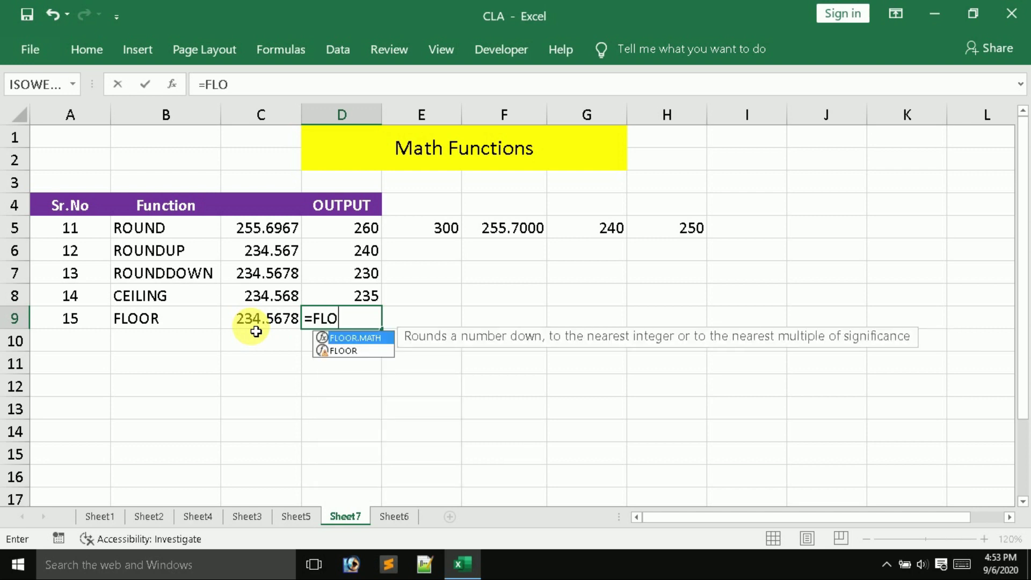
pyautogui.press('Down')
pyautogui.press('Tab')
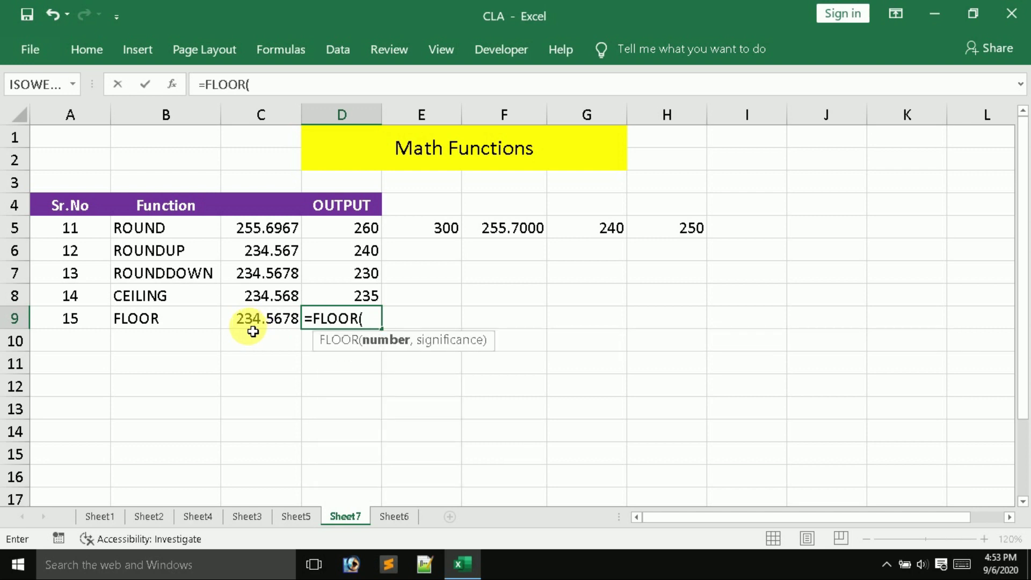
pyautogui.click(259, 324)
pyautogui.write(',')
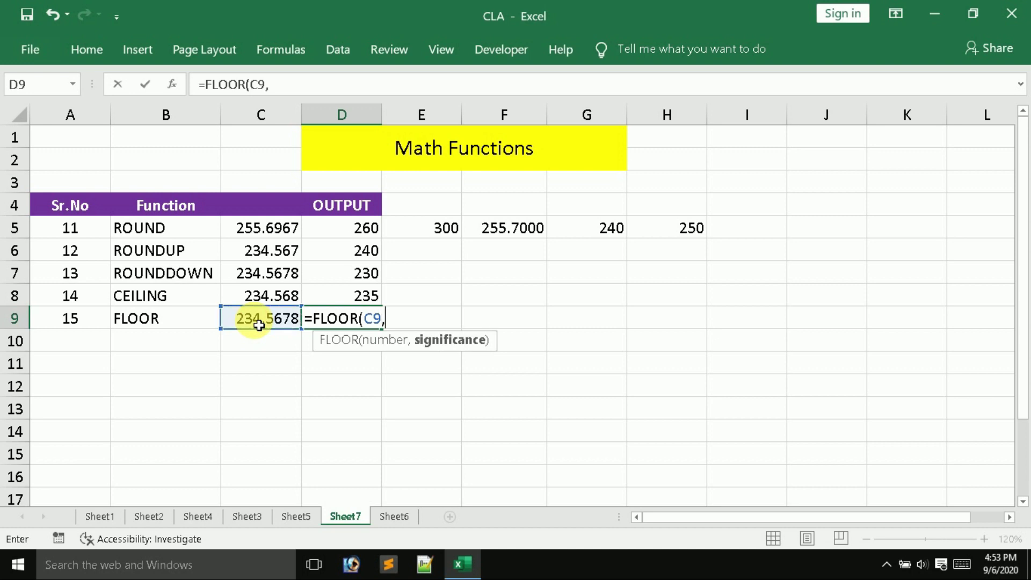
pyautogui.write('1)')
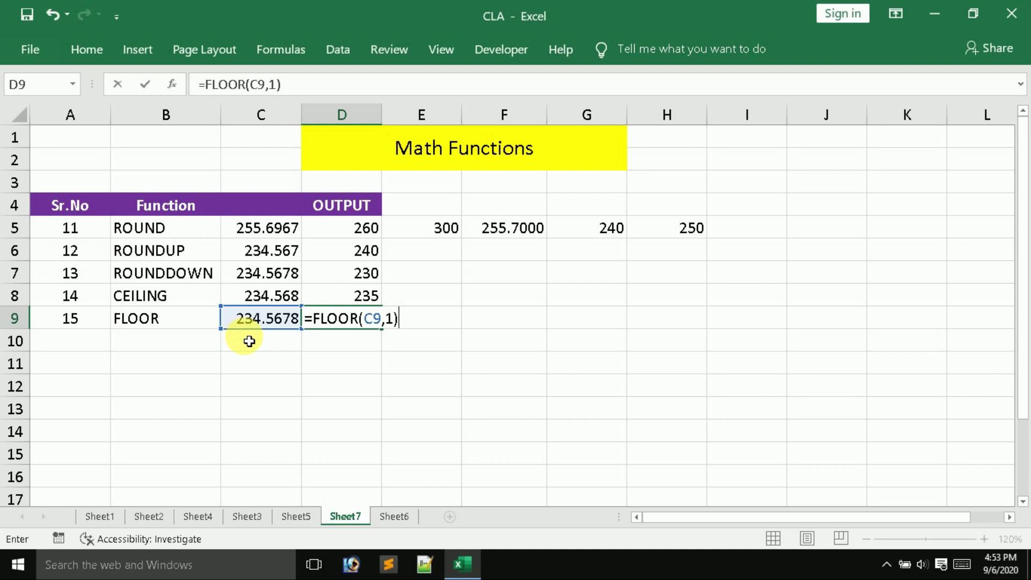
pyautogui.press('Return')
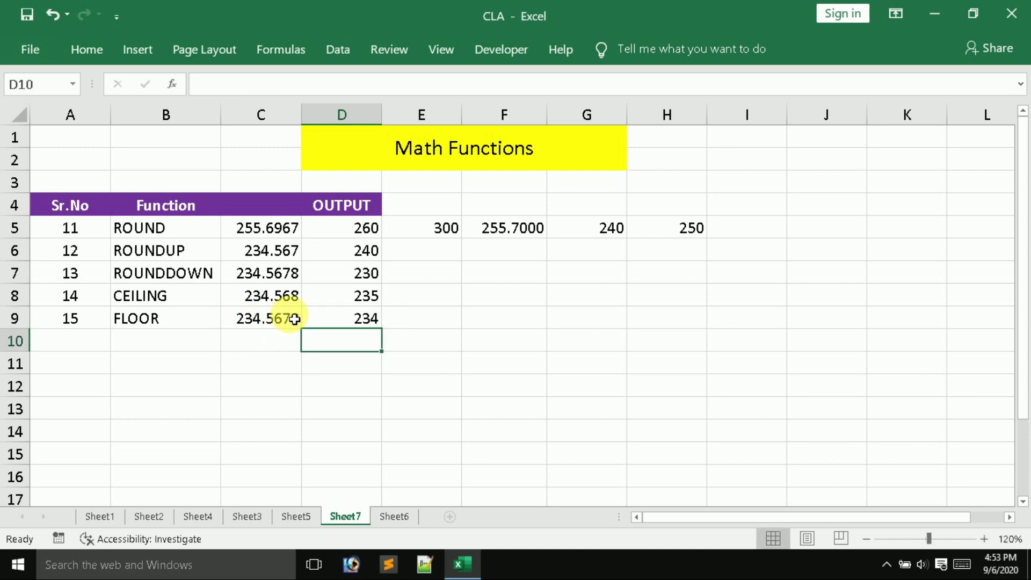
pyautogui.click(376, 322)
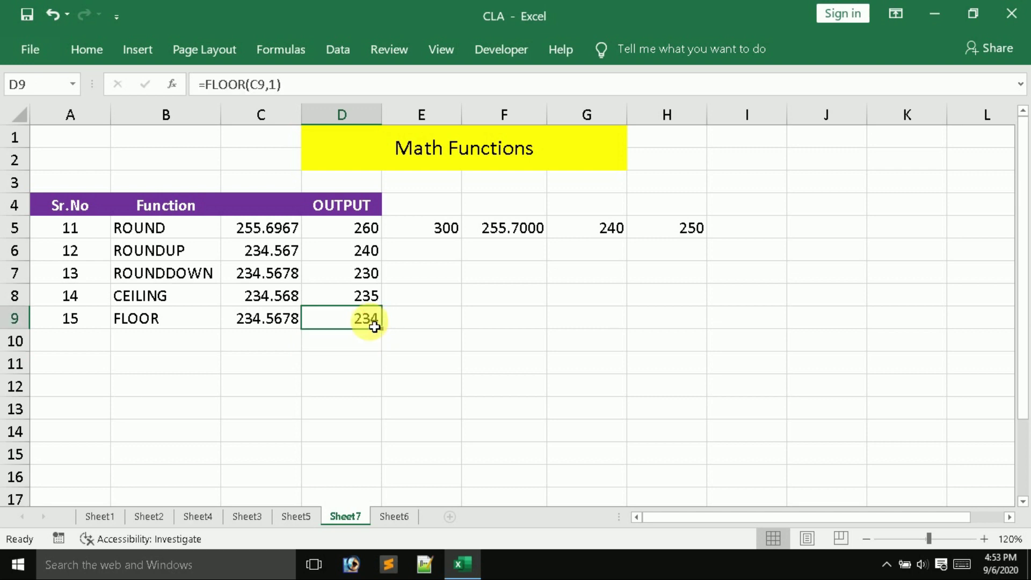
# - Replace the ROUND formula in cell F5 with =FORMULATEXT(D5) to show the formula behind the first output
pyautogui.click(533, 248)
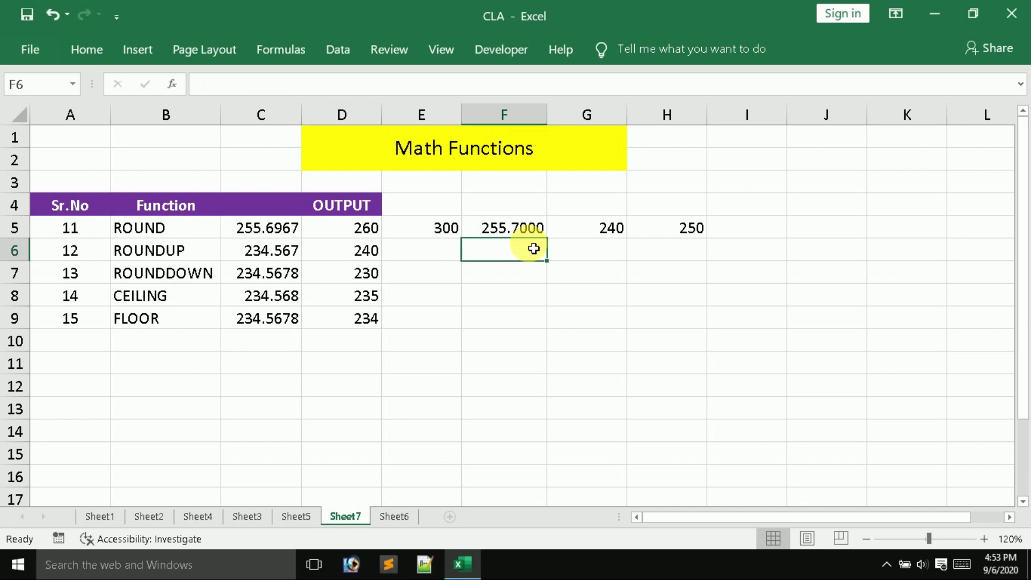
pyautogui.click(525, 228)
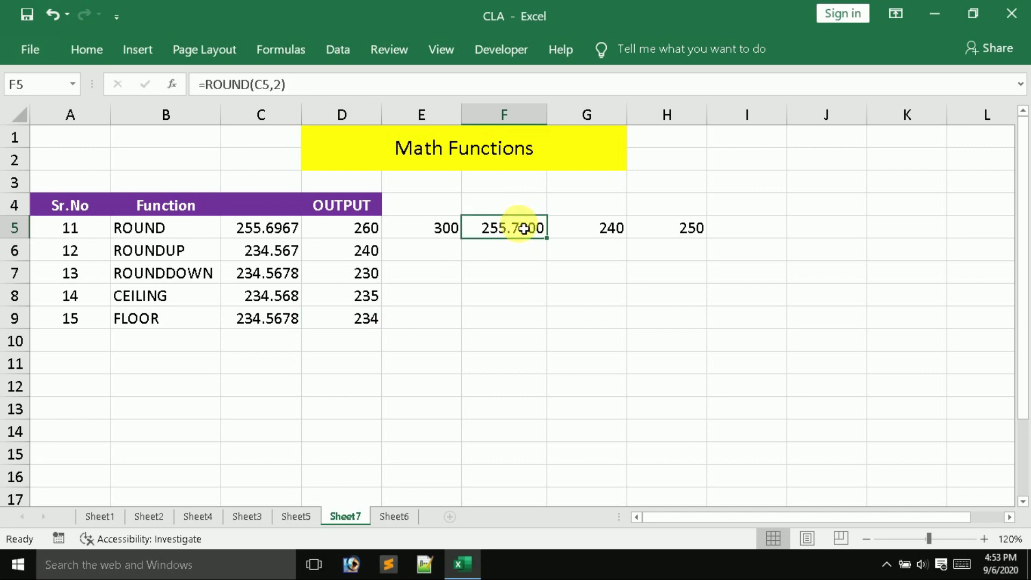
pyautogui.press('Delete')
pyautogui.write('=')
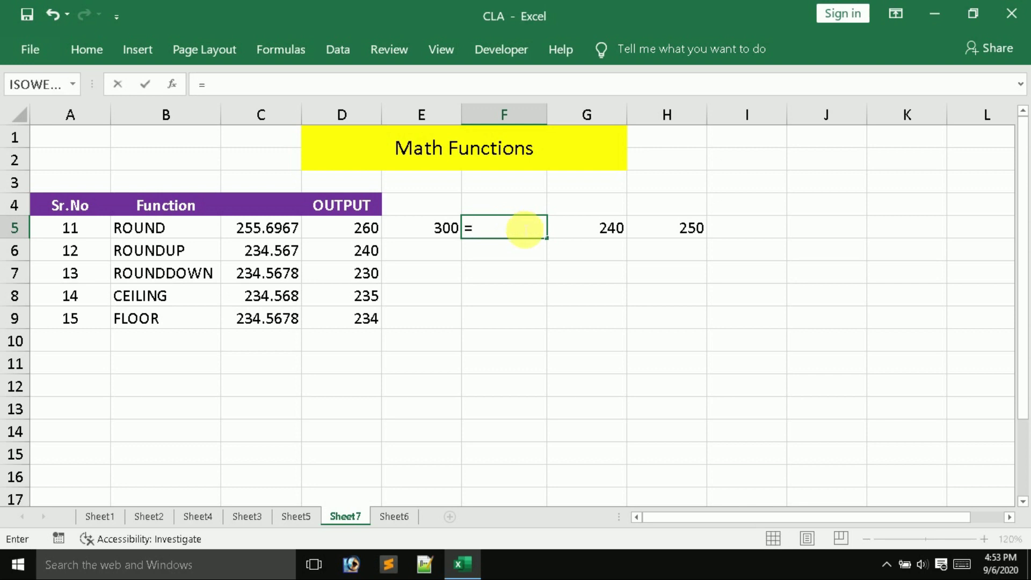
pyautogui.write('FOR')
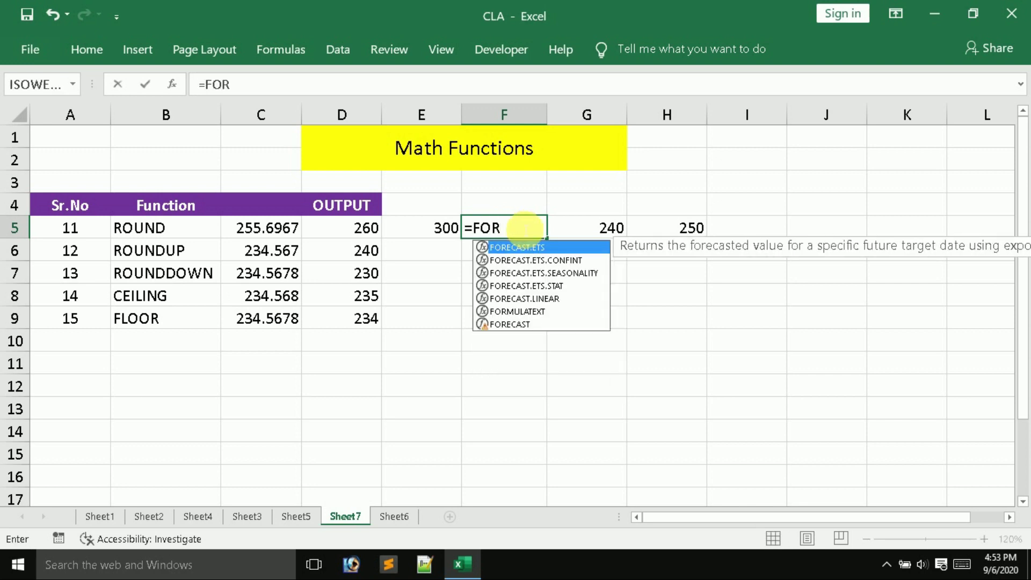
pyautogui.press('Down')
pyautogui.press('Down')
pyautogui.press('Down')
pyautogui.press('Down')
pyautogui.press('Down')
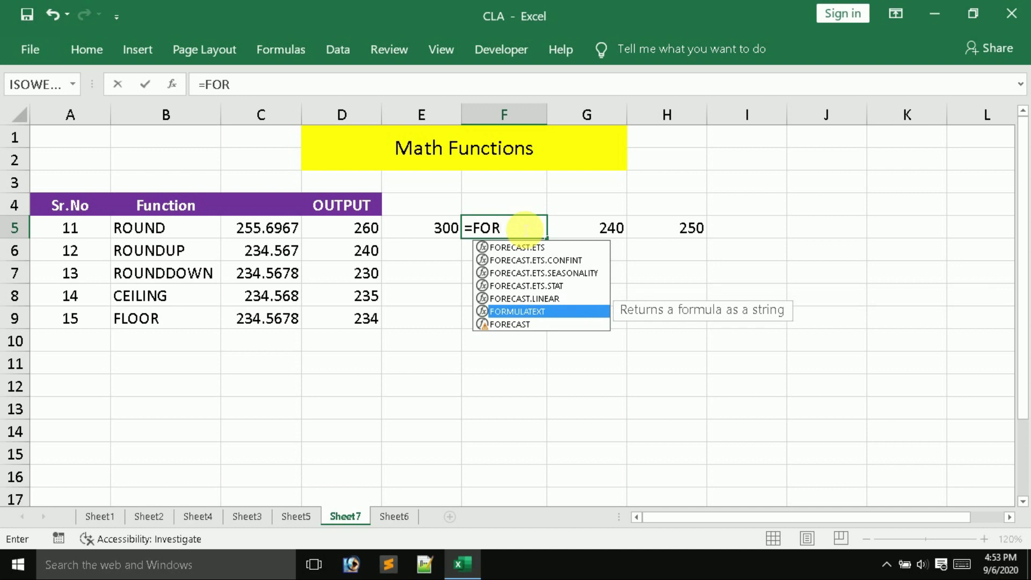
pyautogui.press('Tab')
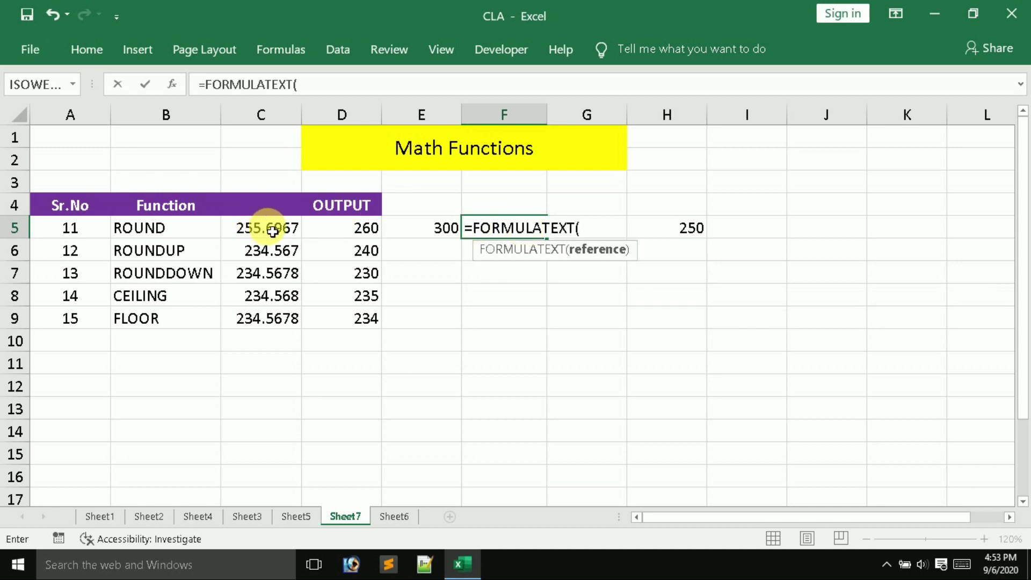
pyautogui.click(368, 231)
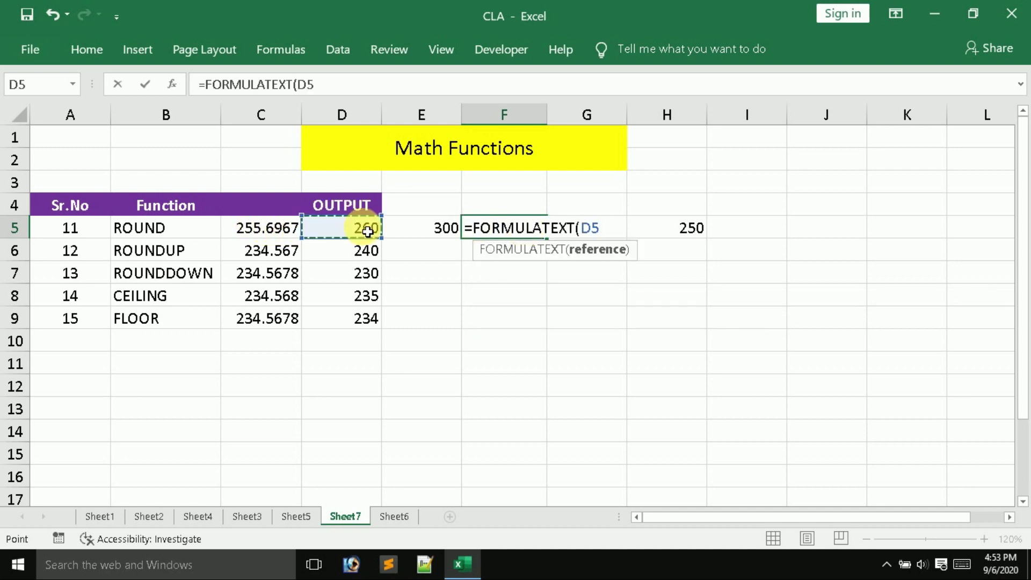
pyautogui.write(')')
pyautogui.press('Return')
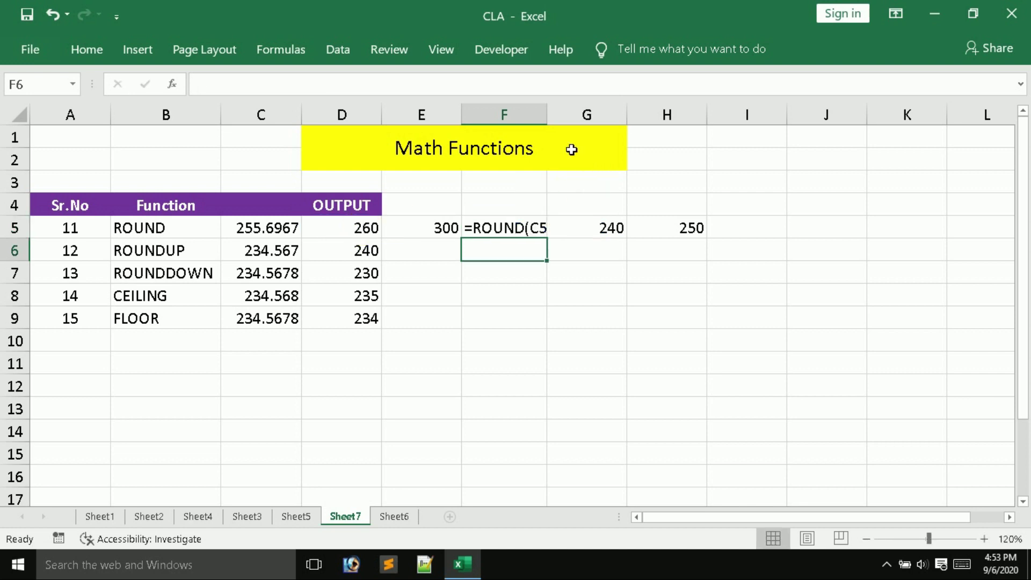
# - Fill the FORMULATEXT formula from F5 down to F9 and fit column F's width to its contents
pyautogui.doubleClick(547, 115)
pyautogui.click(571, 230)
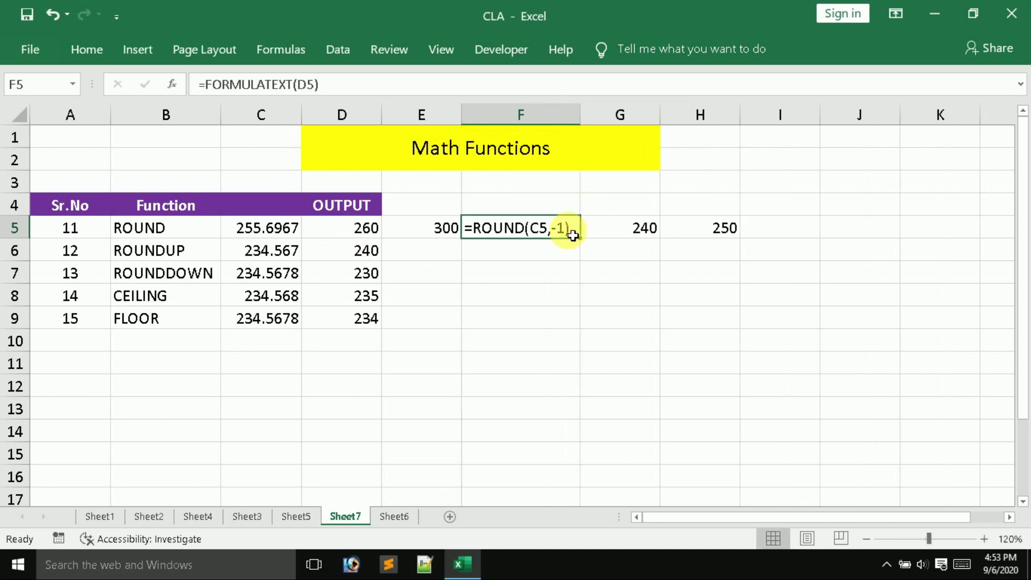
pyautogui.doubleClick(580, 238)
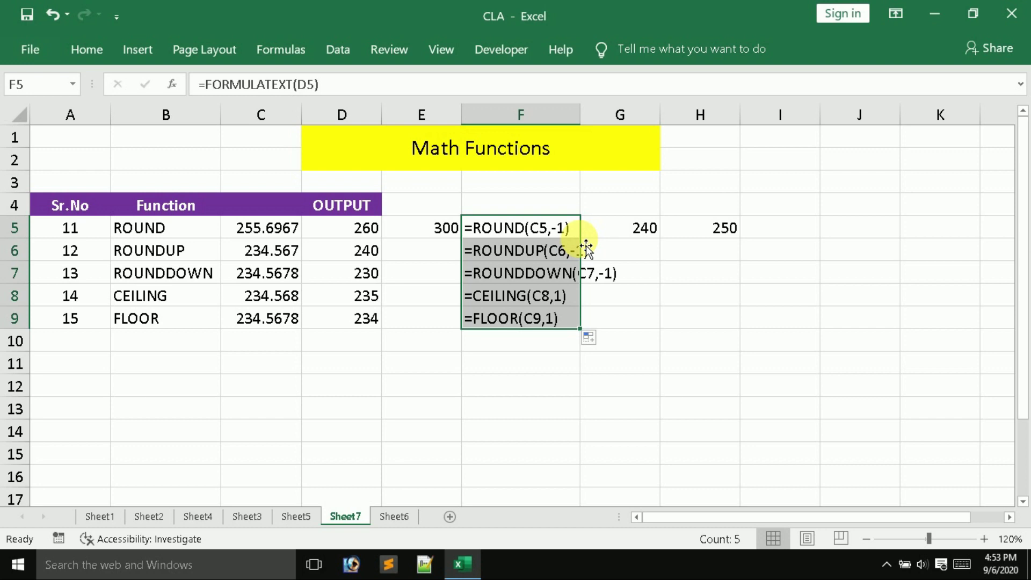
pyautogui.doubleClick(580, 112)
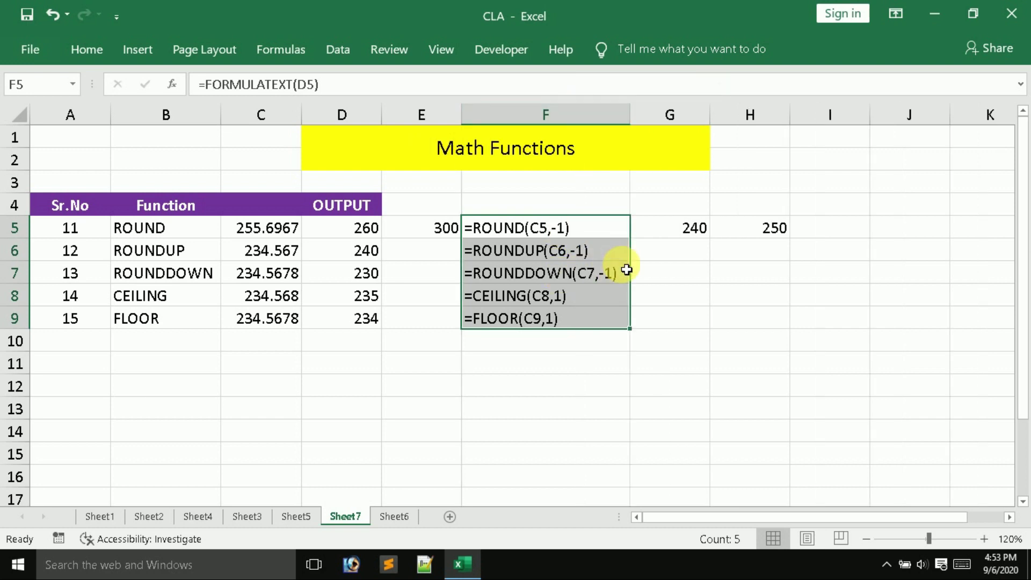
# - Move the values in G5:H5 one column over to H5:I5, leaving cell G5 empty
pyautogui.click(451, 229)
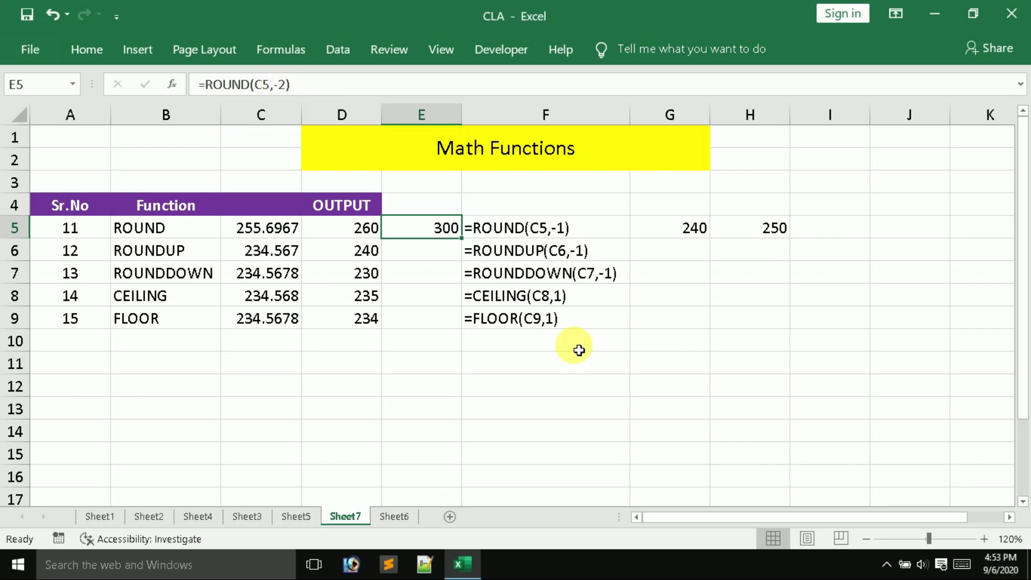
pyautogui.click(683, 237)
pyautogui.hotkey('ctrl', 'c')
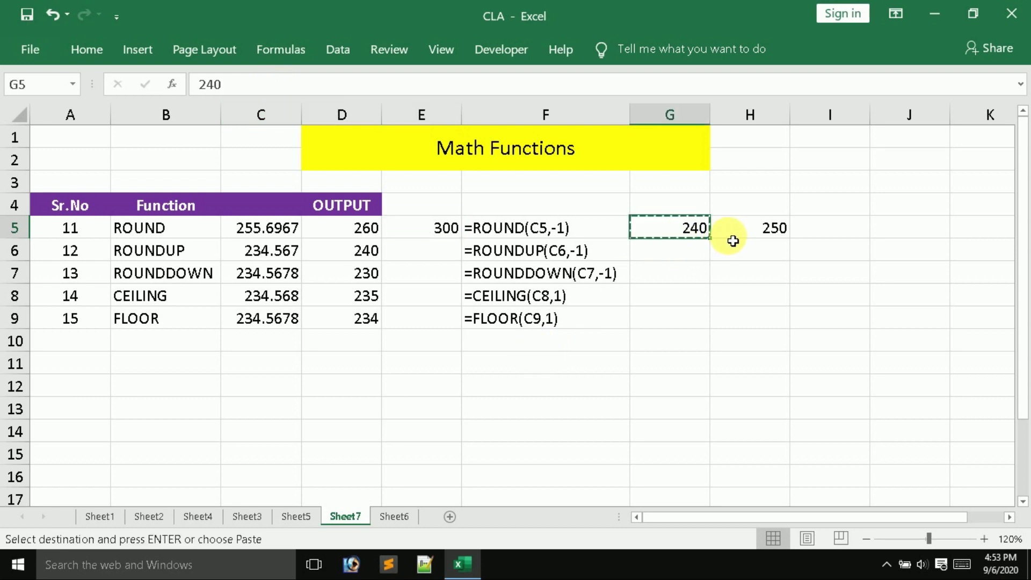
pyautogui.press('Escape')
pyautogui.moveTo(697, 229); pyautogui.dragTo(776, 232)
pyautogui.moveTo(639, 222); pyautogui.dragTo(746, 229)
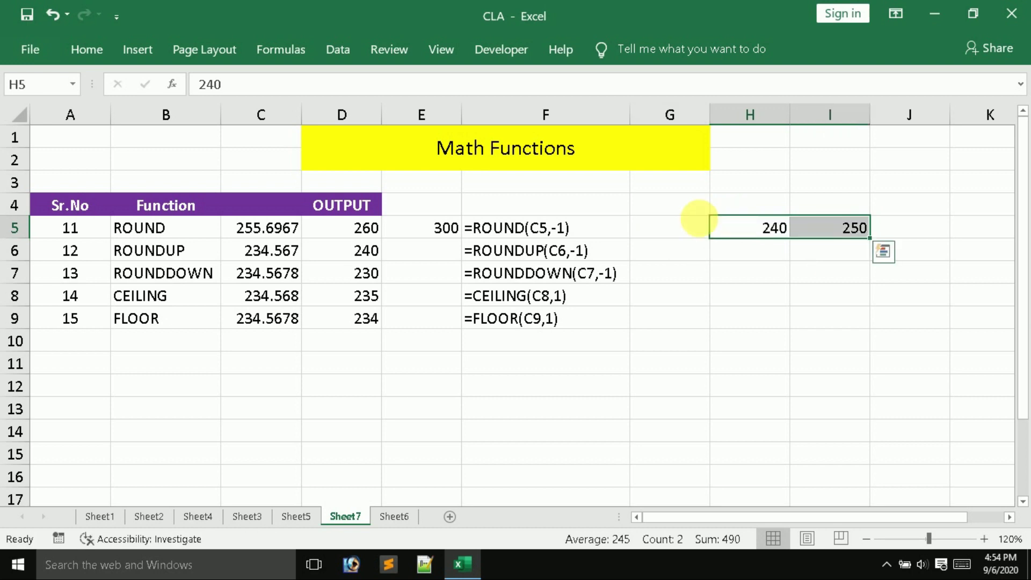
# - Enter =FORMULATEXT(E5) in cell G5 and fit column G's width to its contents
pyautogui.click(674, 225)
pyautogui.write('=')
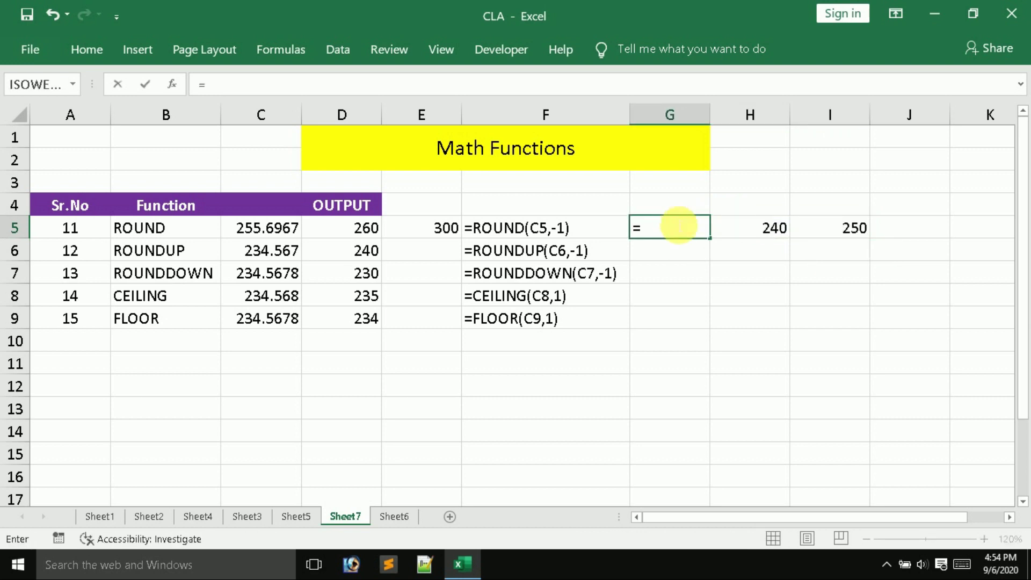
pyautogui.write('FOR')
pyautogui.press('Down')
pyautogui.press('Down')
pyautogui.press('Down')
pyautogui.press('Down')
pyautogui.press('Down')
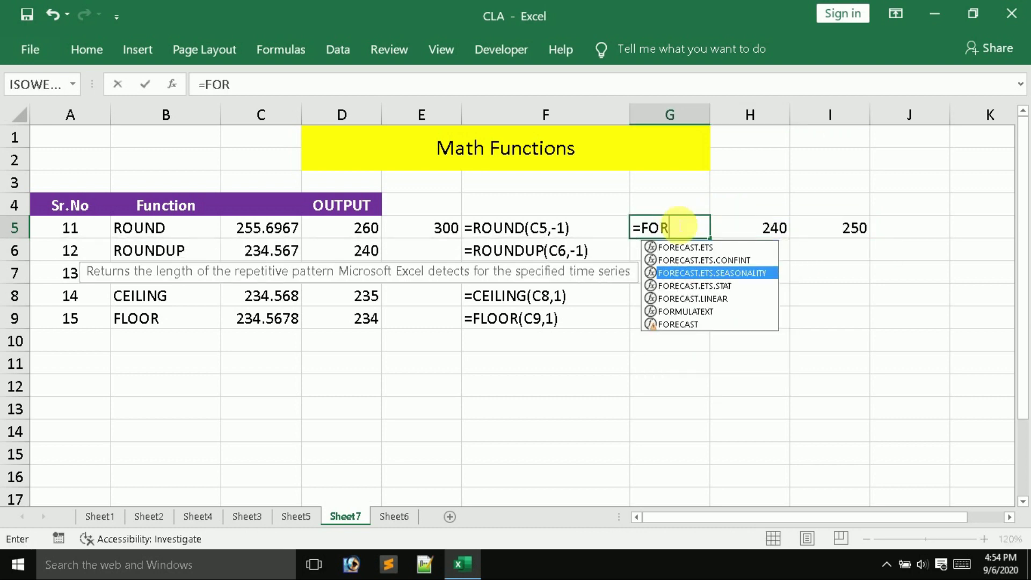
pyautogui.press('Tab')
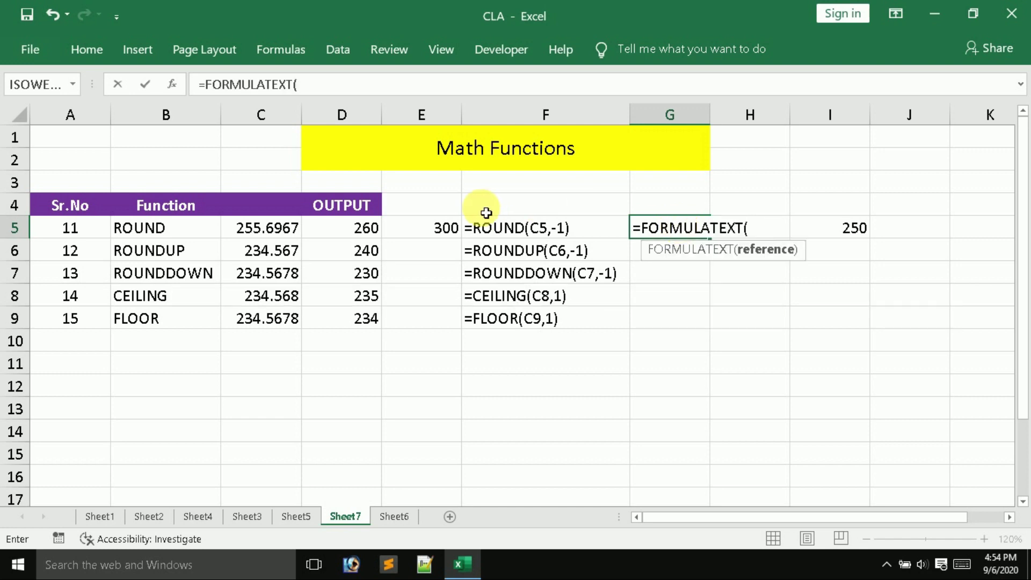
pyautogui.click(449, 226)
pyautogui.write(')')
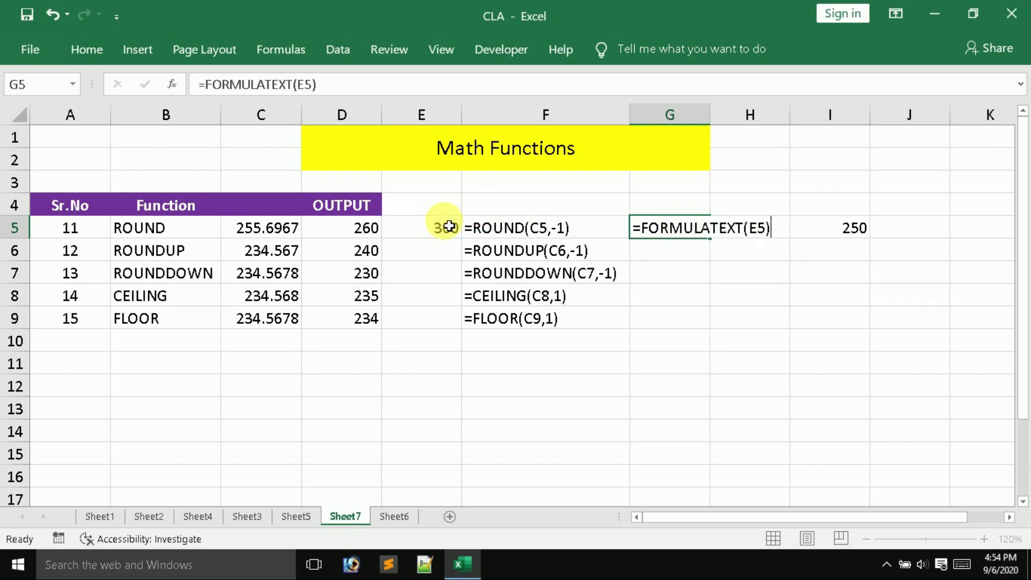
pyautogui.press('Return')
pyautogui.doubleClick(716, 119)
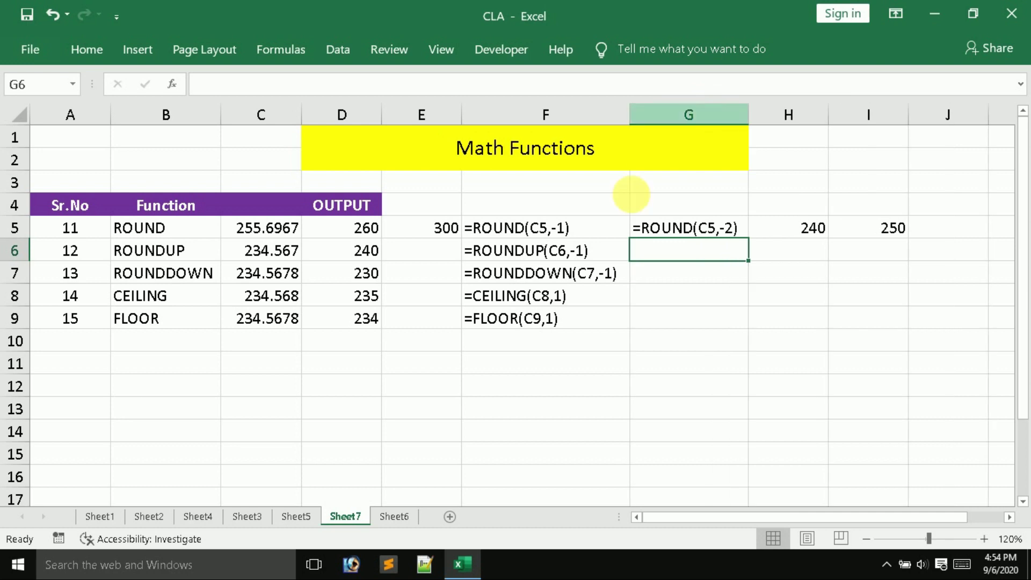
pyautogui.click(601, 343)
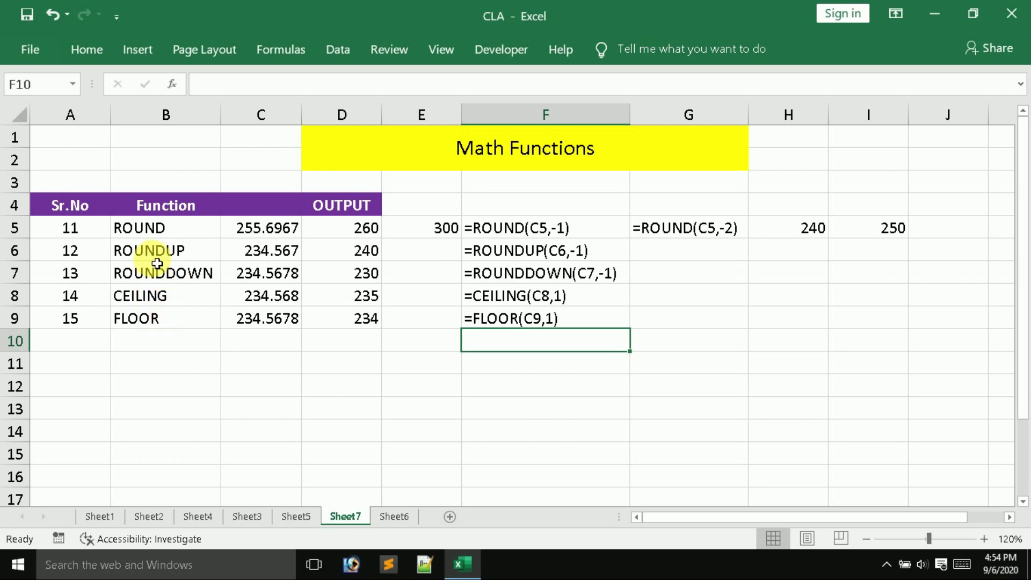
pyautogui.click(192, 225)
pyautogui.moveTo(192, 225); pyautogui.dragTo(193, 273)
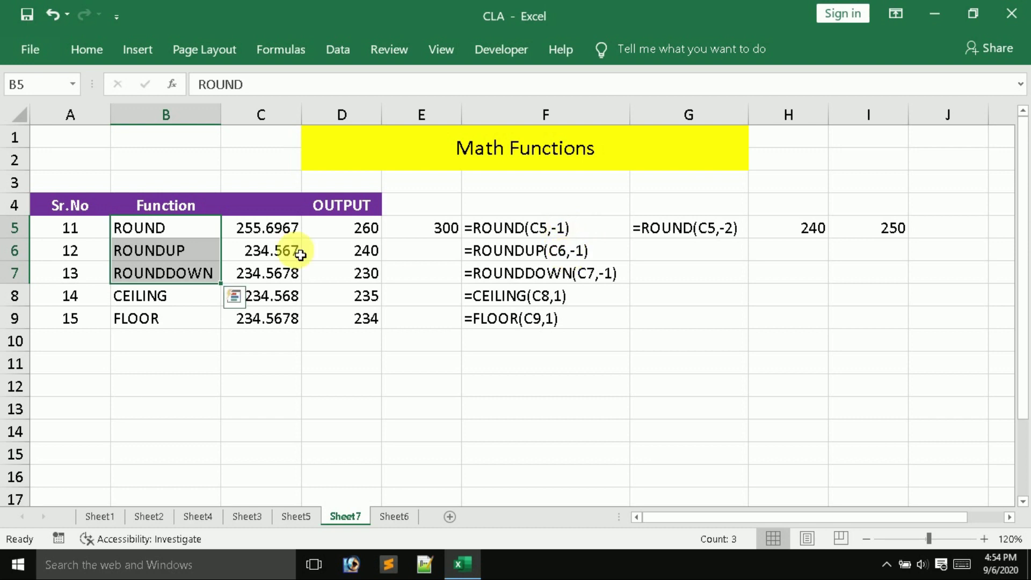
pyautogui.click(180, 293)
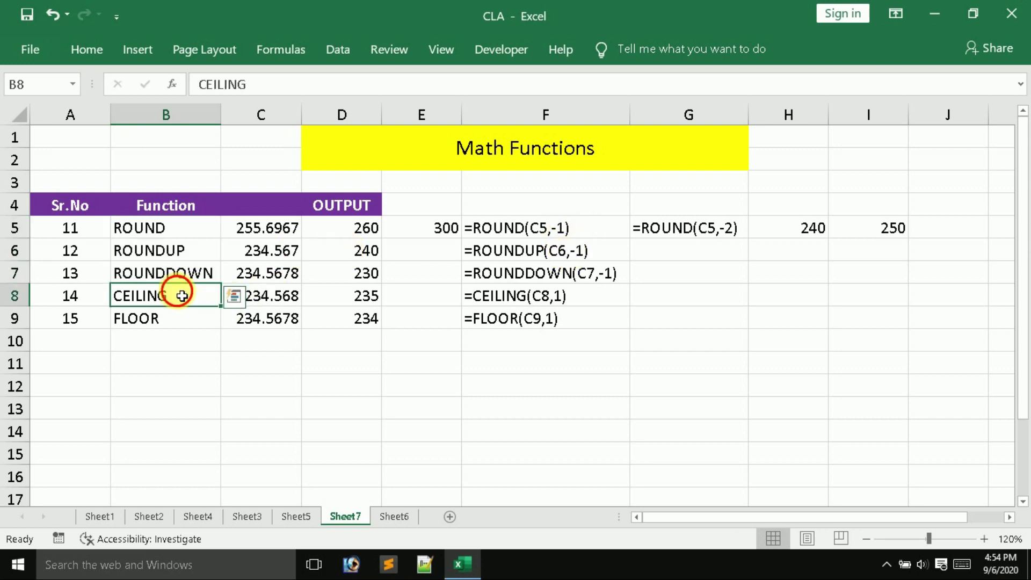
pyautogui.click(163, 317)
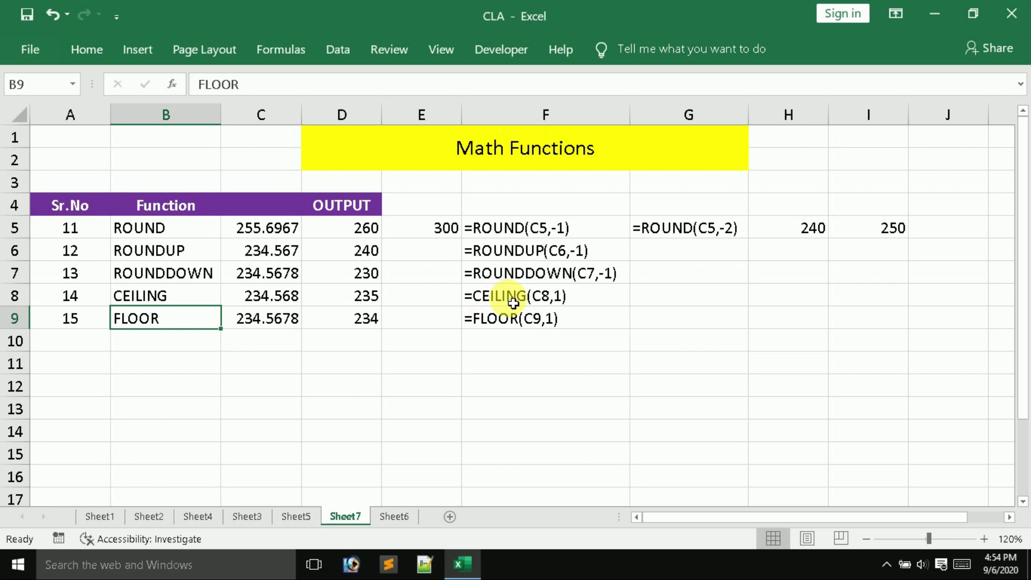
pyautogui.click(299, 296)
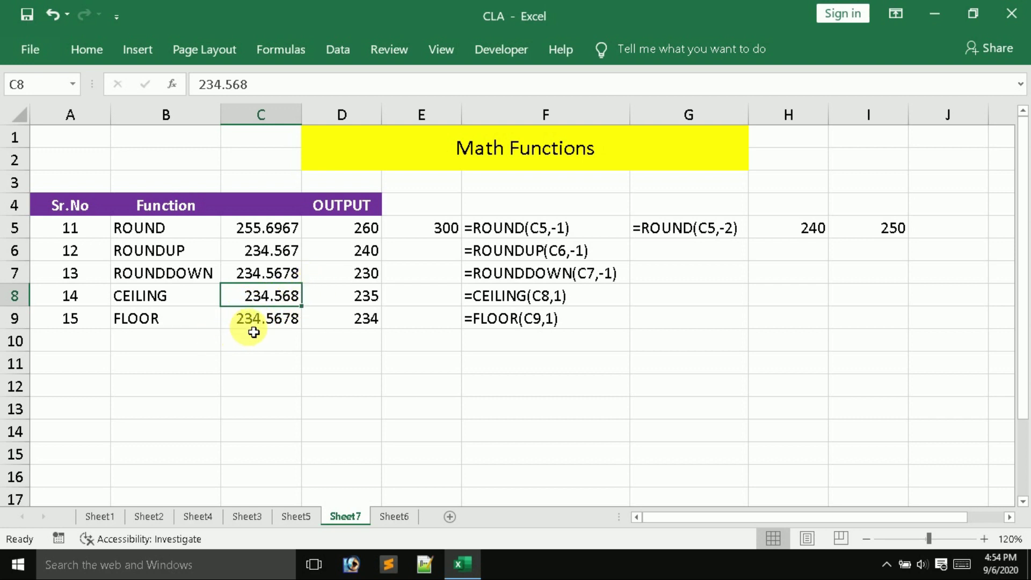
pyautogui.click(678, 333)
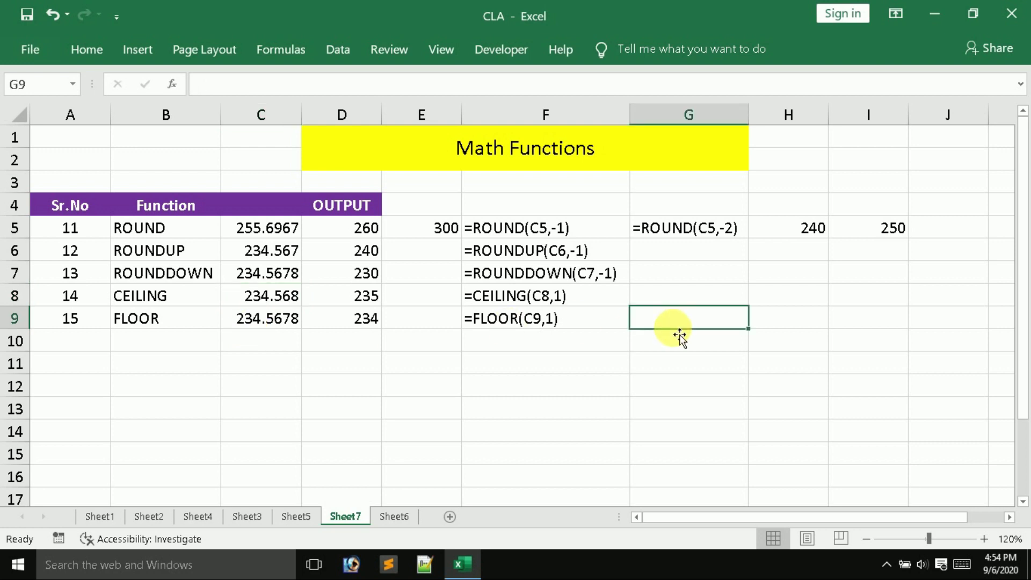